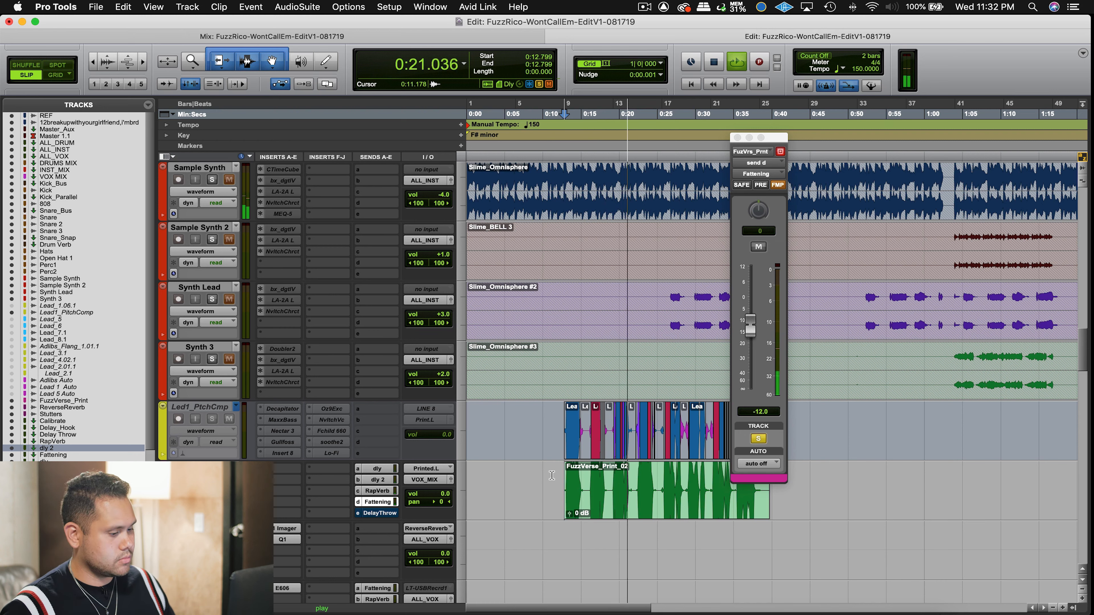
# Set the FuzzVerse_Print track's output to no output and play the verse from the start of its clip.
pyautogui.press('space')
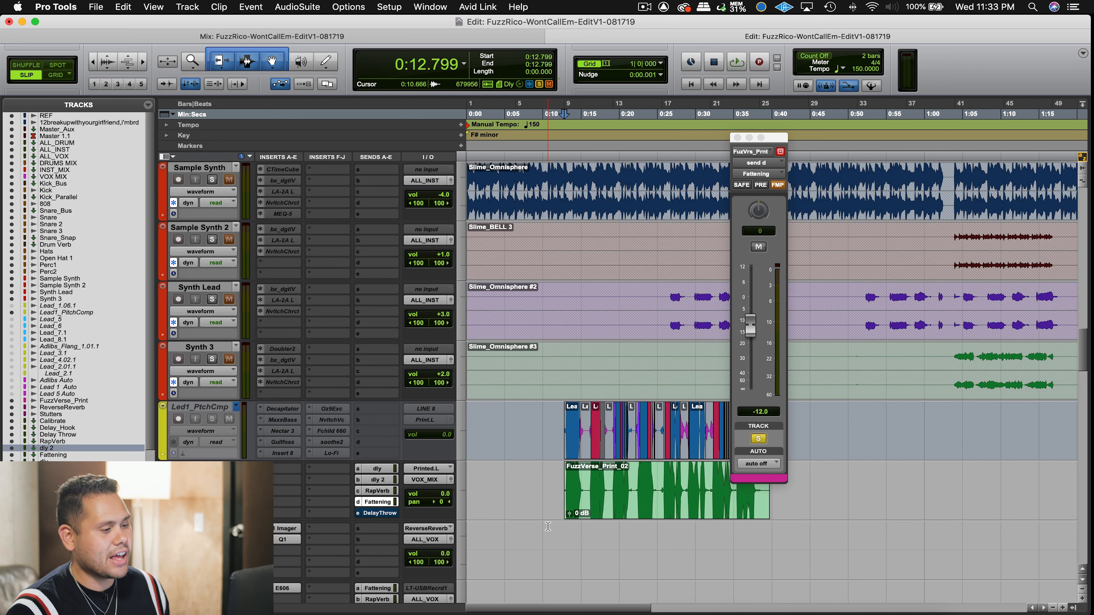
pyautogui.click(422, 483)
pyautogui.click(435, 439)
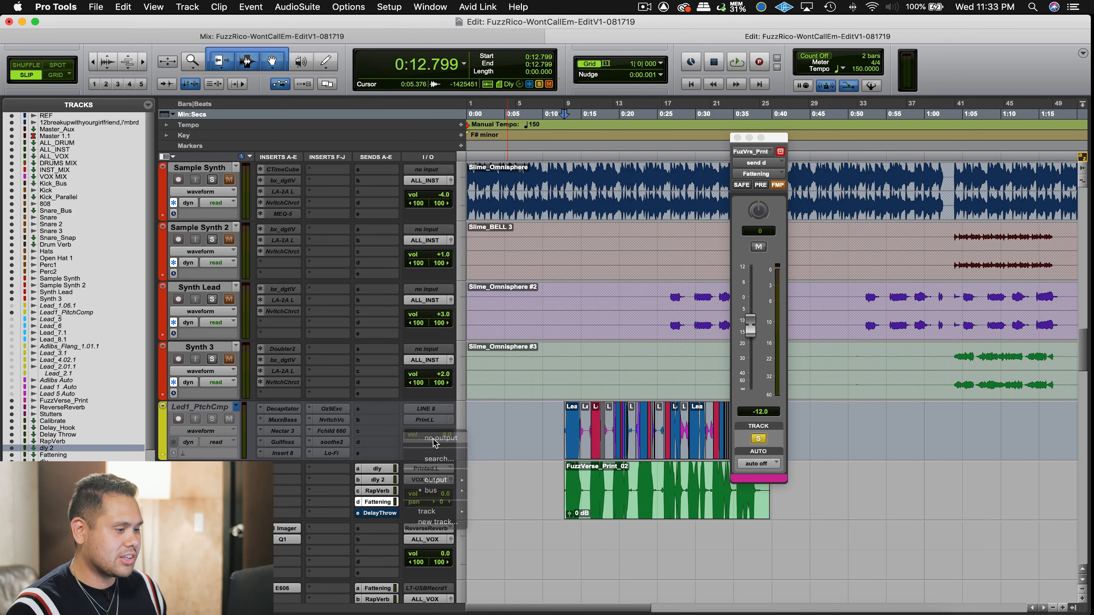
pyautogui.click(565, 544)
pyautogui.press('space')
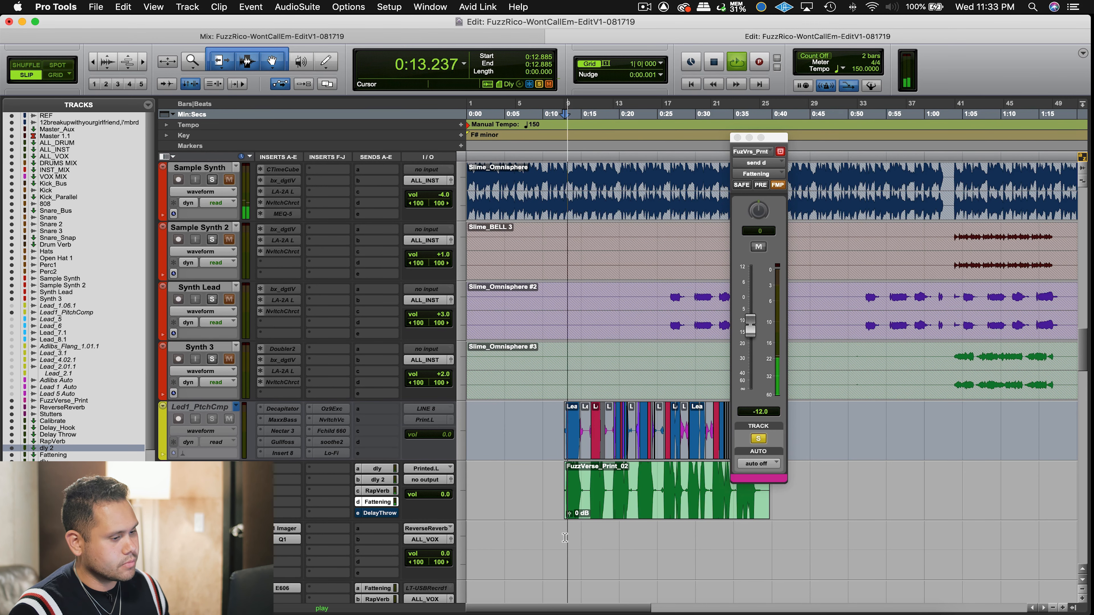
# Open the ModDelay 3 insert on the dly track, play the verse, and mute dly before stopping playback.
pyautogui.scroll(-15, 478, 490)
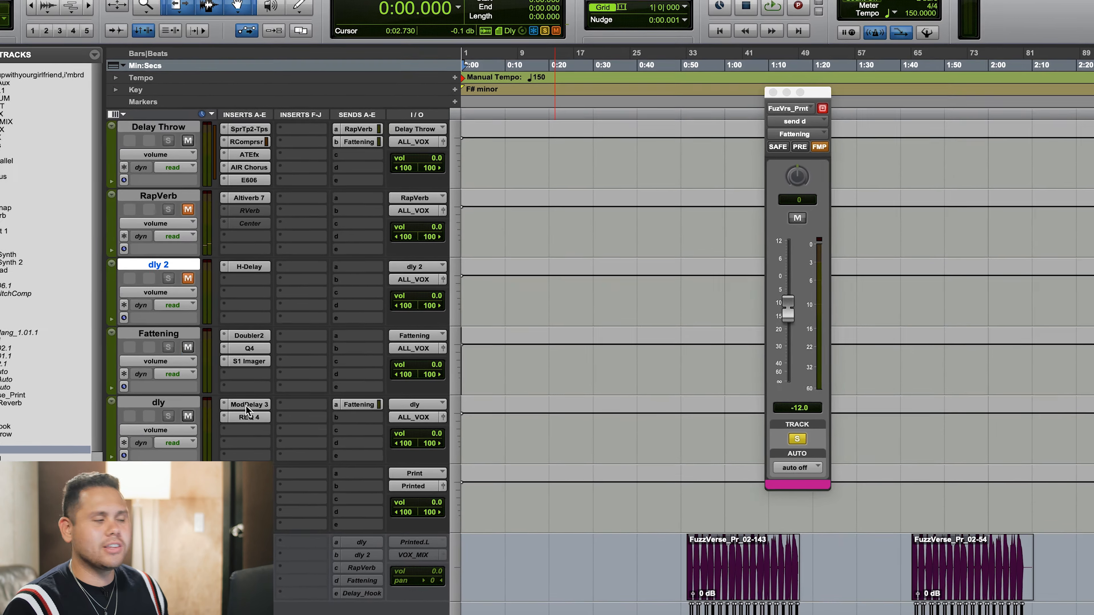
pyautogui.click(261, 407)
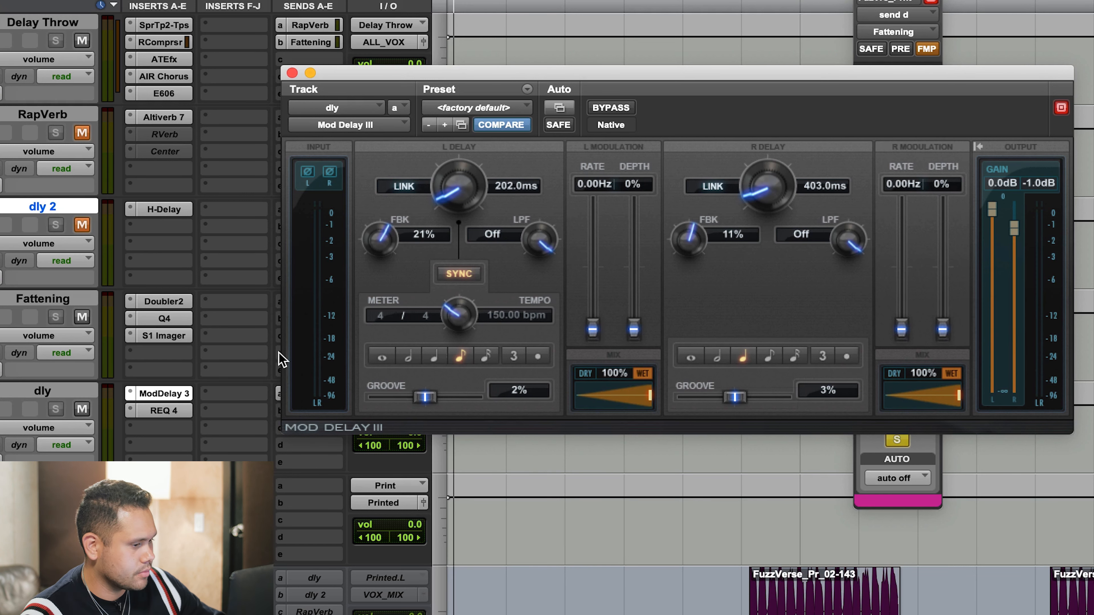
pyautogui.click(552, 46)
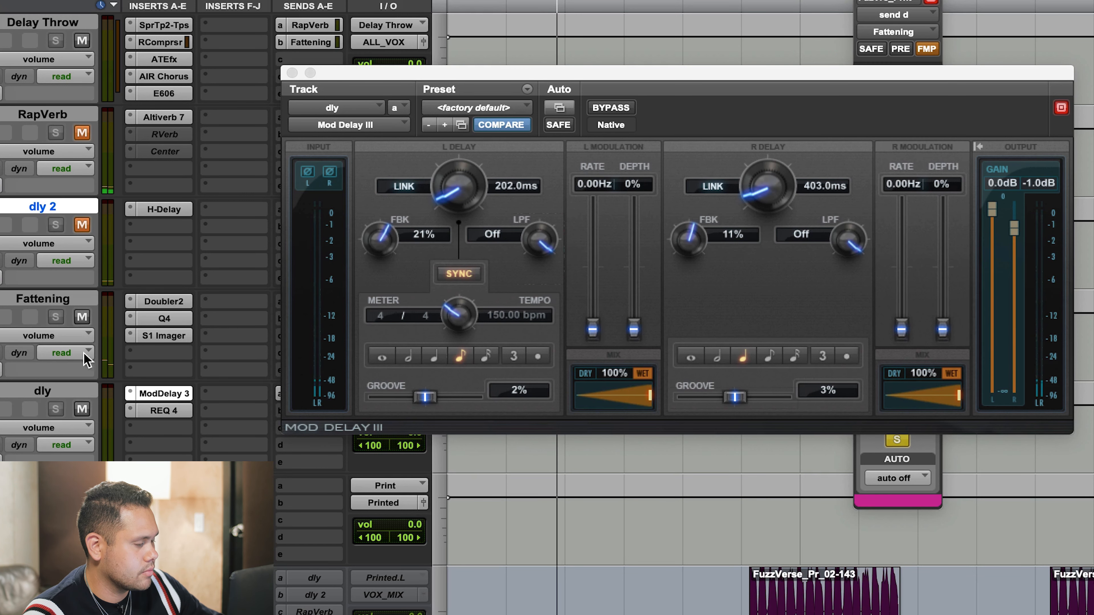
pyautogui.click(80, 408)
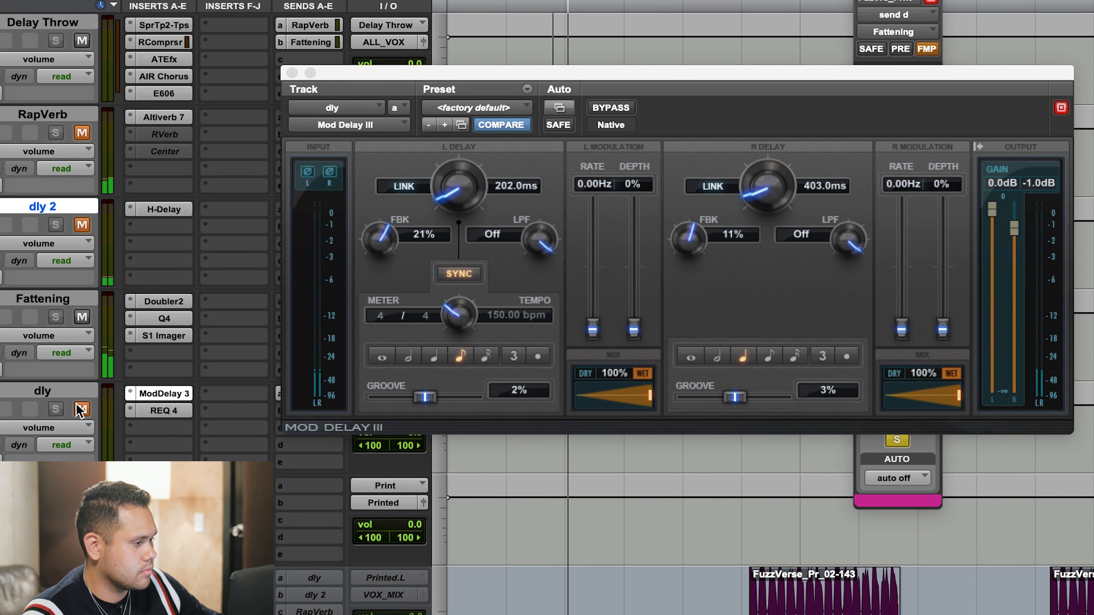
pyautogui.press('space')
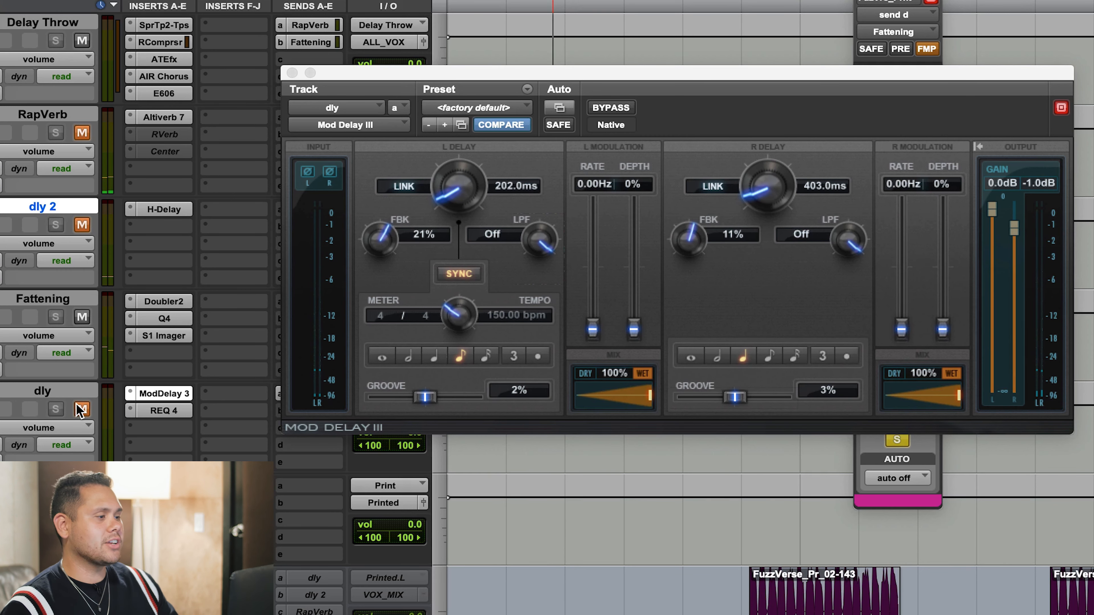
# Inspect the Doubler2, Q4 and S1 Imager inserts on the Fattening track, and close the plug-in window.
pyautogui.click(151, 302)
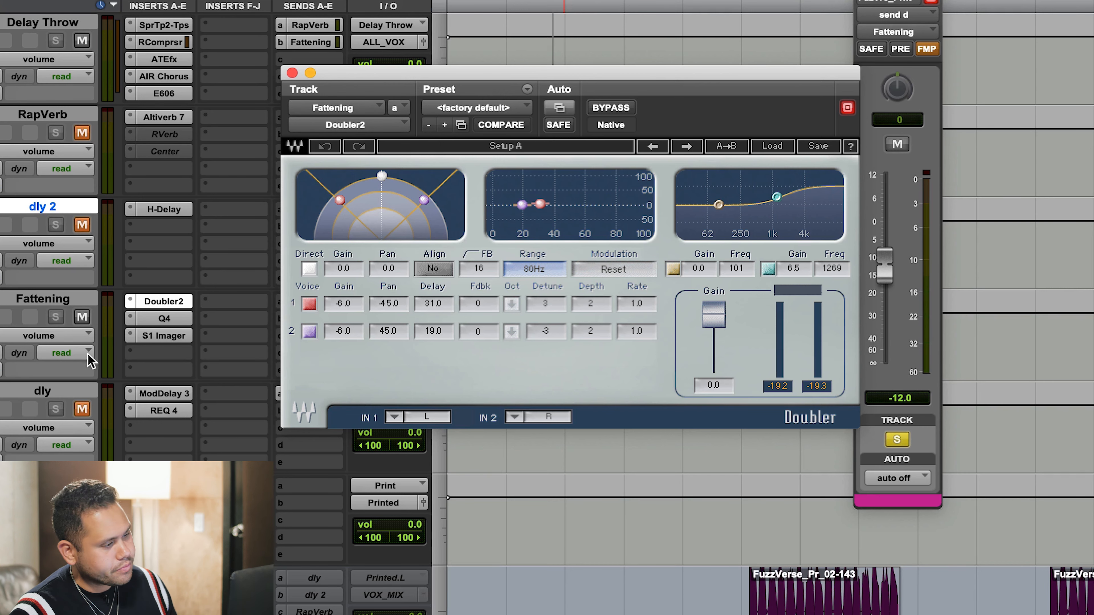
pyautogui.click(159, 319)
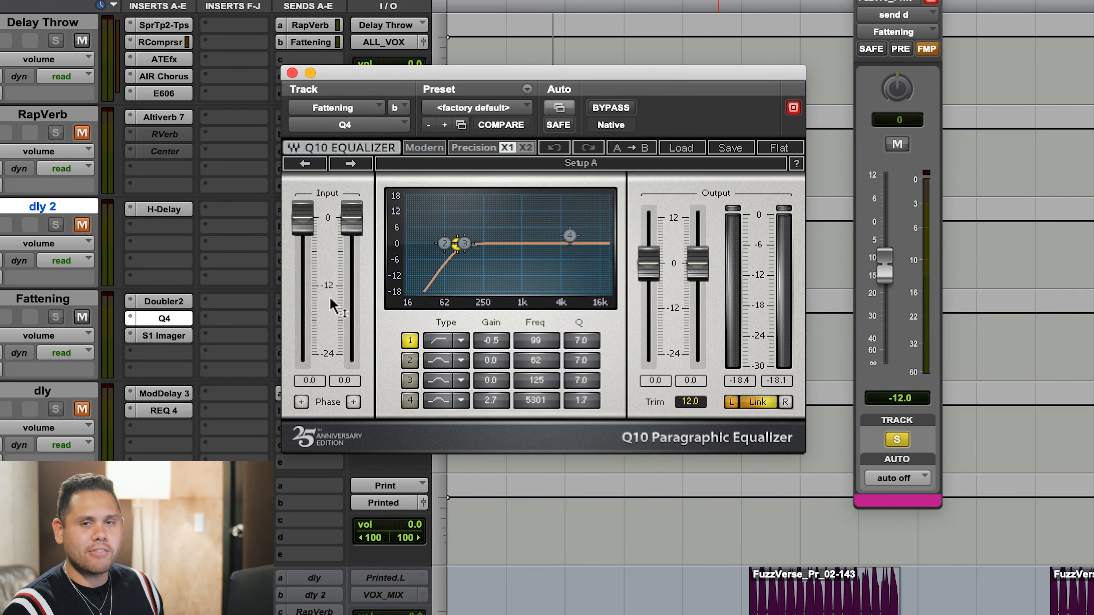
pyautogui.click(181, 339)
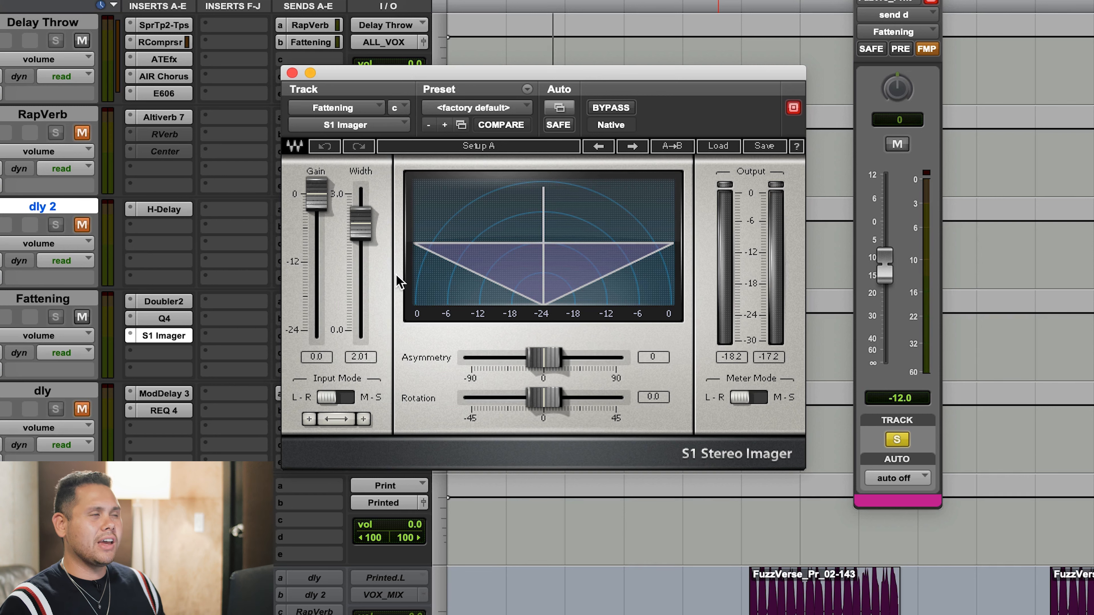
pyautogui.click(291, 73)
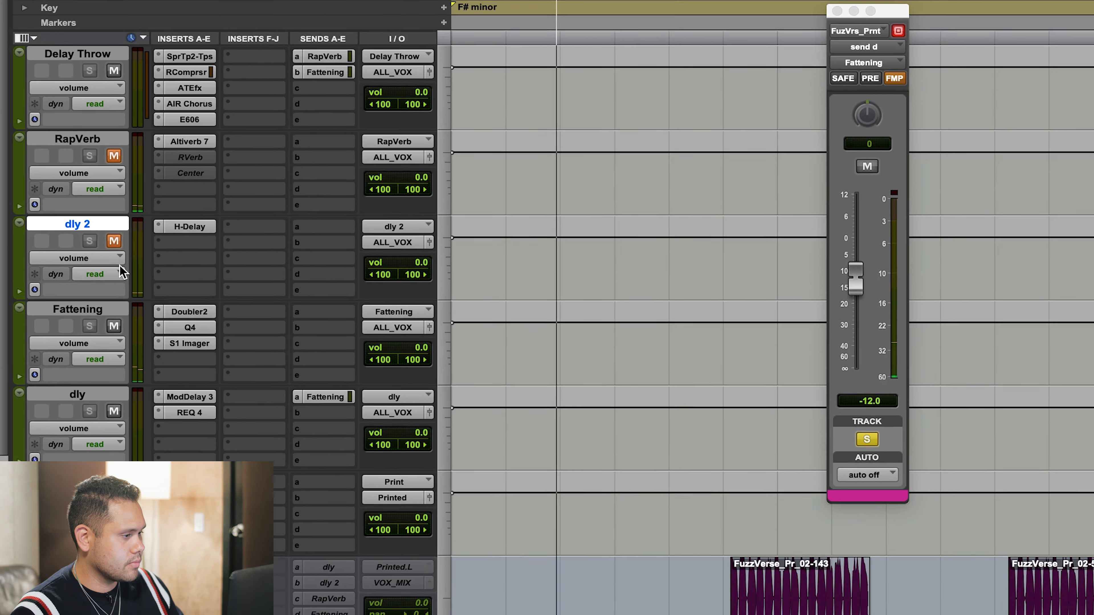
# Mute the Fattening and dly tracks while the verse plays, and stop playback.
pyautogui.click(85, 318)
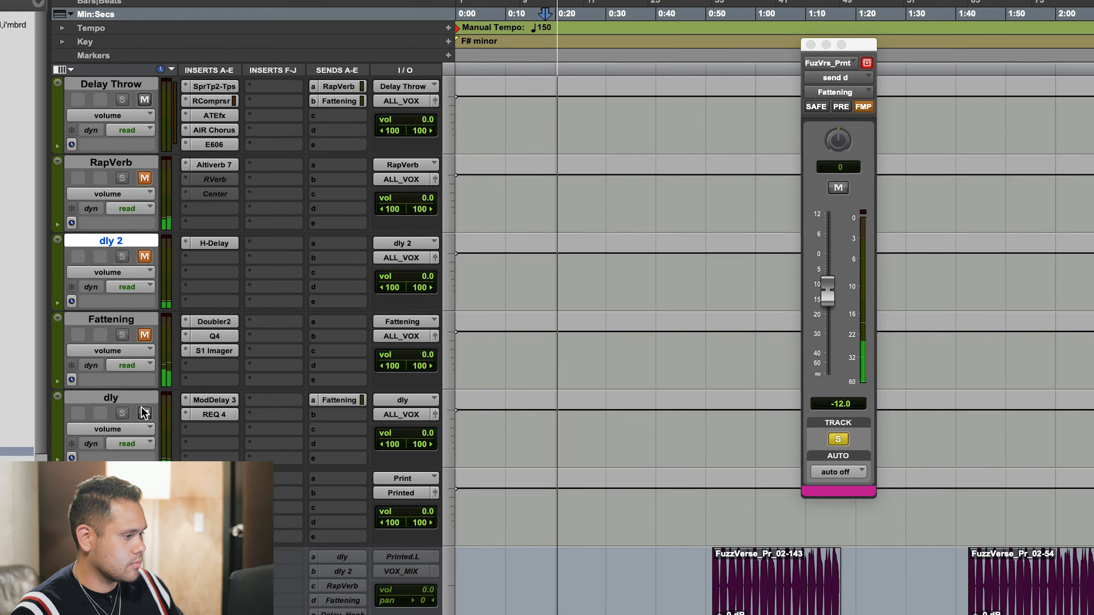
pyautogui.click(143, 412)
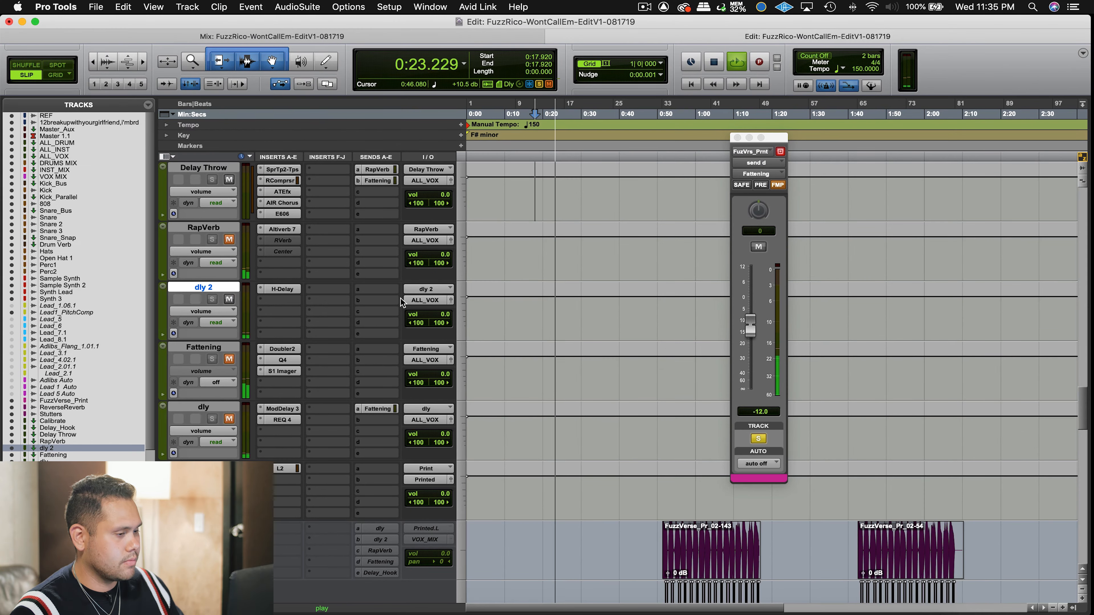
pyautogui.press('space')
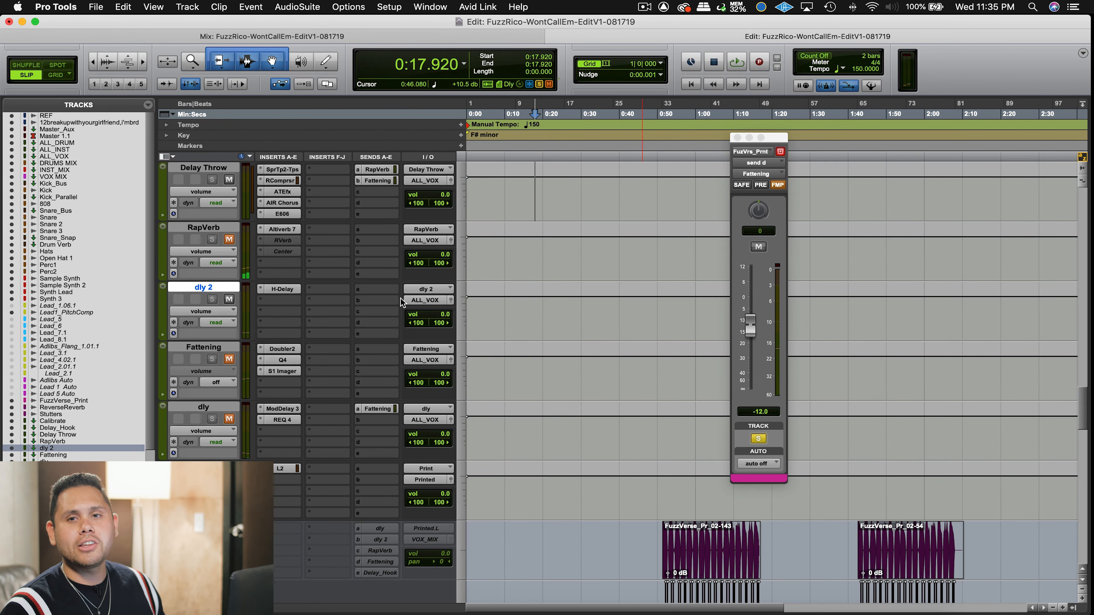
# Play from the start of the FuzzVerse_Print_02 clip with dly 2 unmuted, and examine the H-Delay insert on dly 2.
pyautogui.scroll(10, 475, 334)
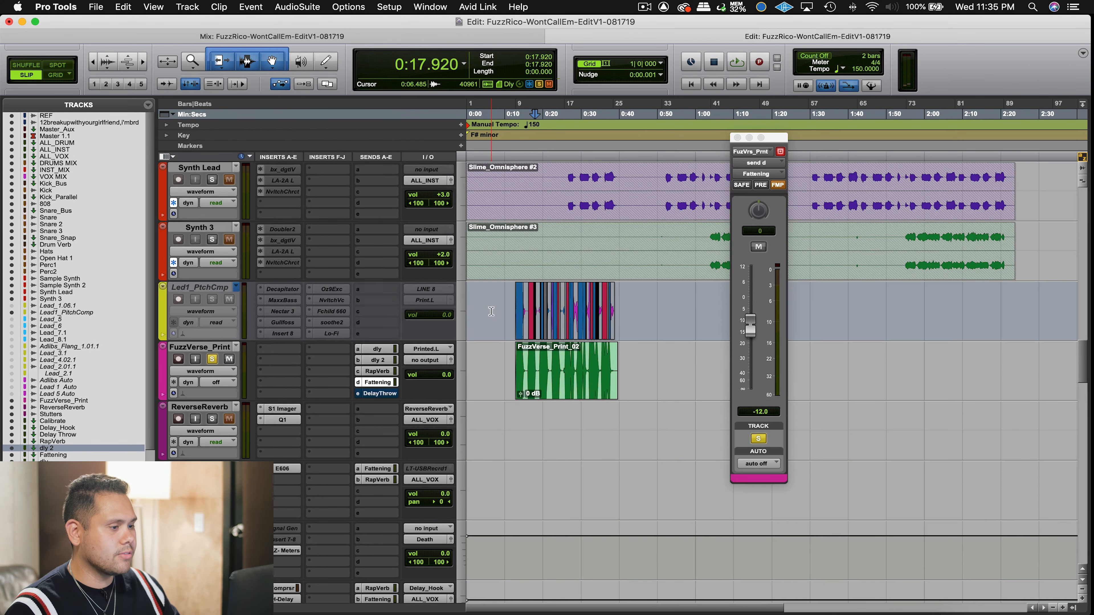
pyautogui.click(513, 419)
pyautogui.click(504, 365)
pyautogui.press('Tab')
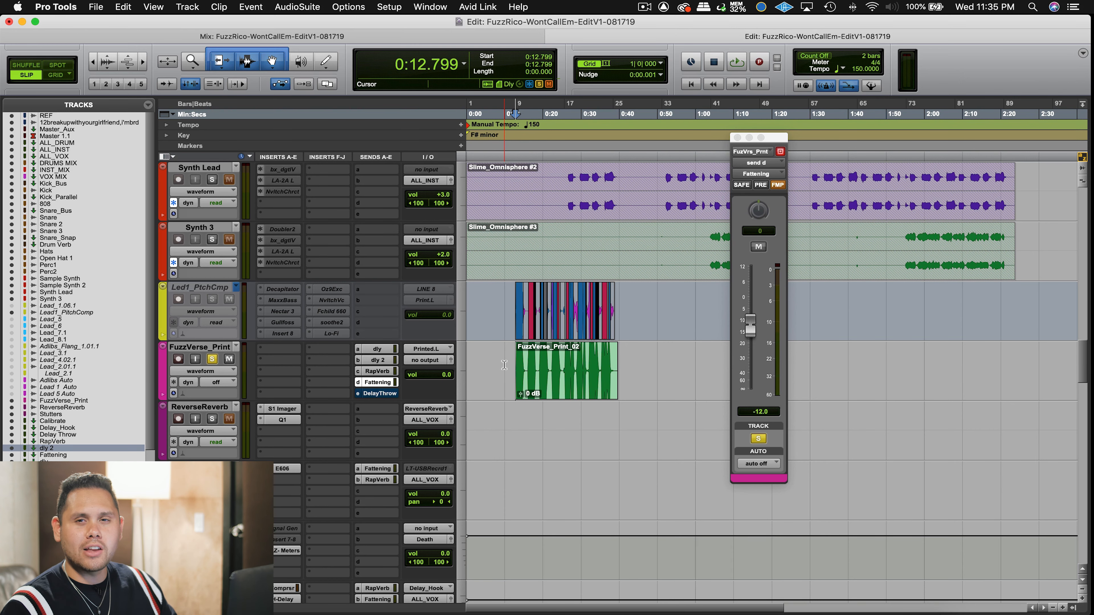
pyautogui.scroll(-10, 504, 365)
pyautogui.press('space')
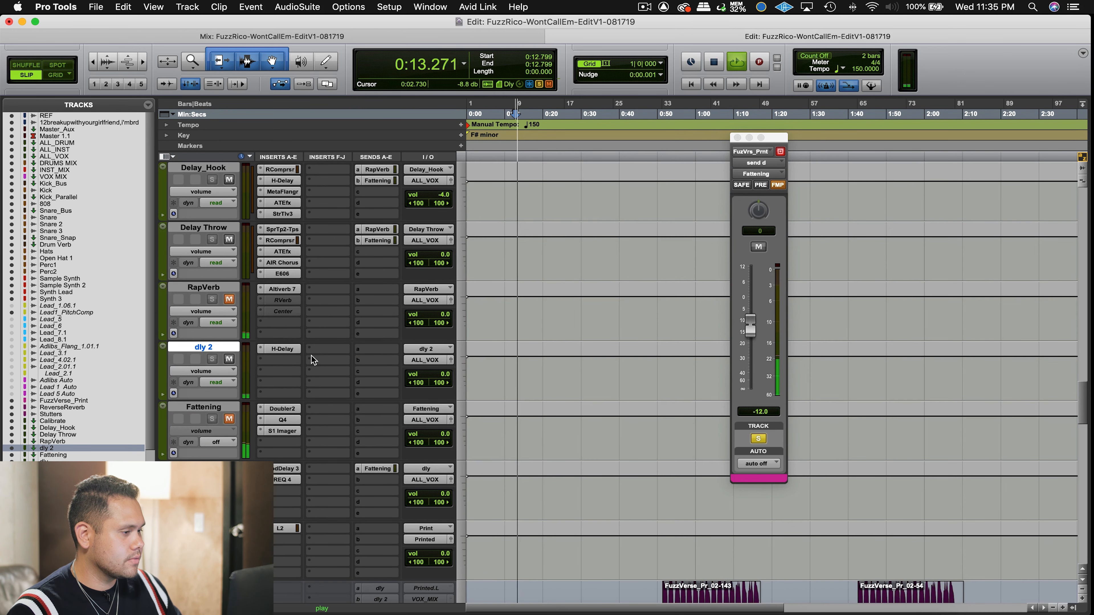
pyautogui.click(293, 349)
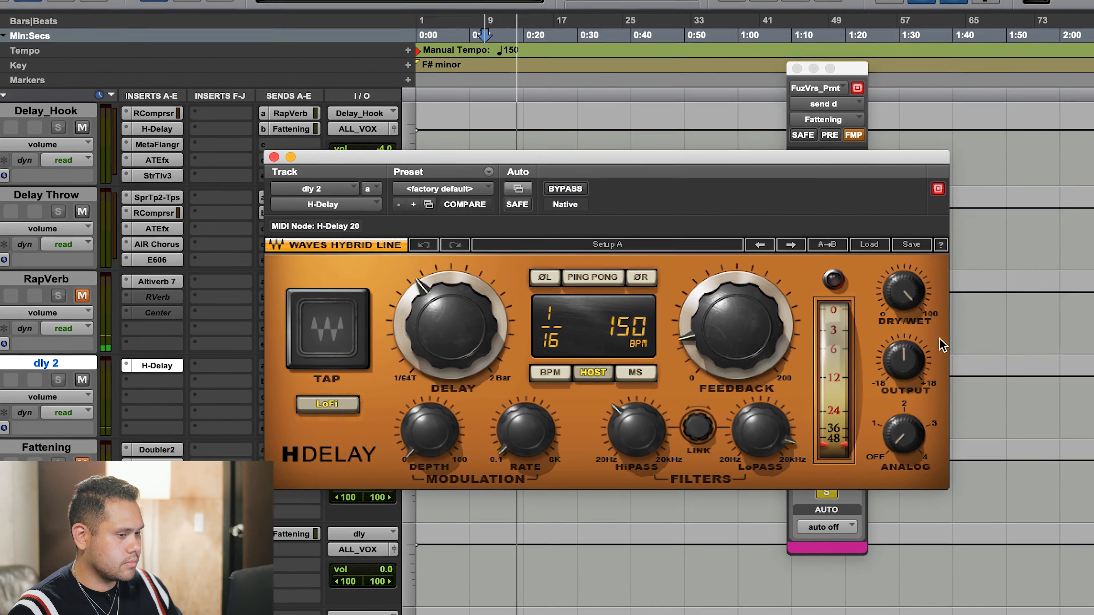
pyautogui.moveTo(878, 298)
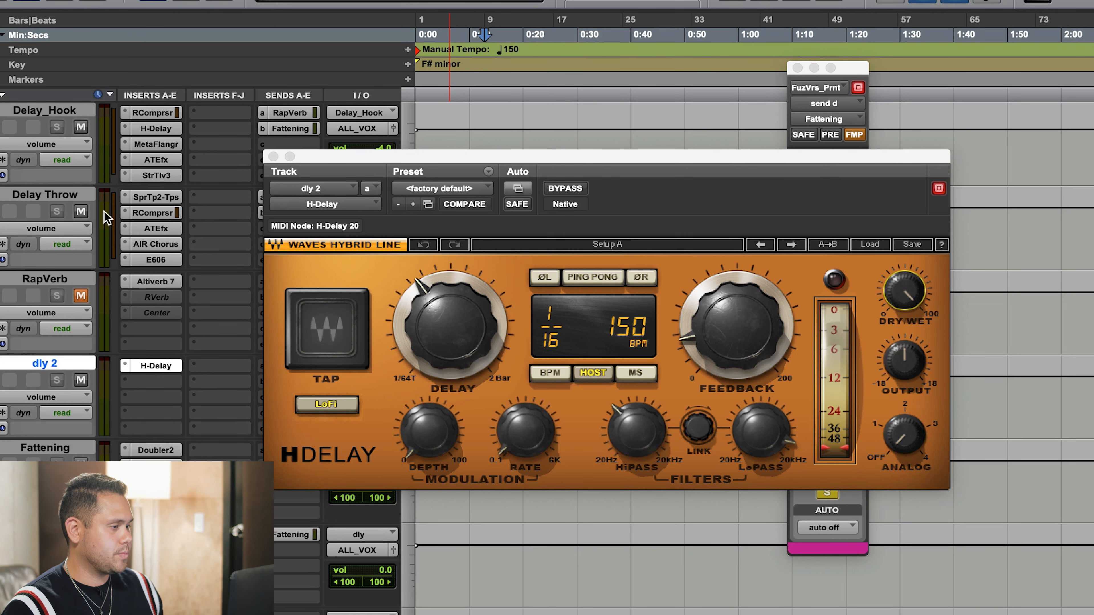
# Unmute the RapVerb track, mute dly 2, and play the verse to hear the reverb return.
pyautogui.click(80, 296)
pyautogui.click(81, 381)
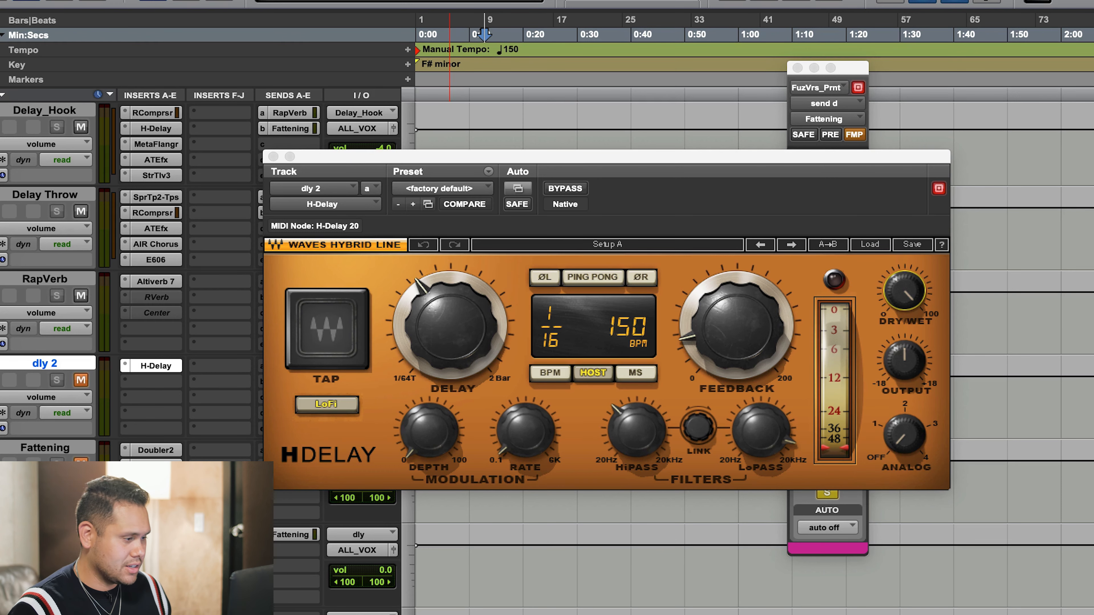
pyautogui.scroll(10, 151, 301)
pyautogui.press('space')
pyautogui.scroll(-10, 151, 301)
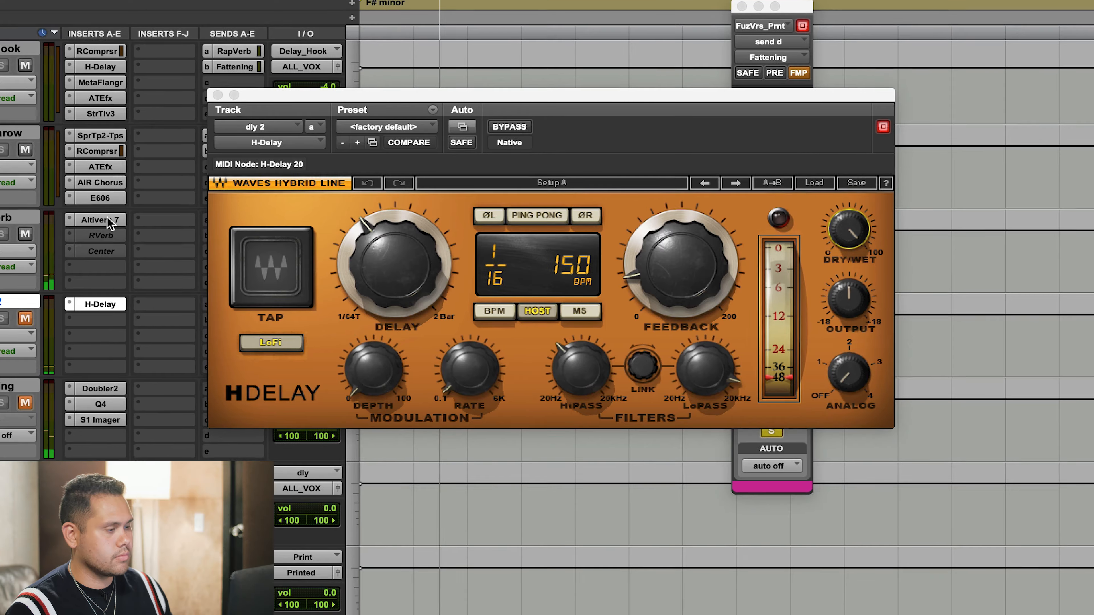
# Open the Altiverb 7 insert on the RapVerb track and look briefly at its IR browser.
pyautogui.click(165, 285)
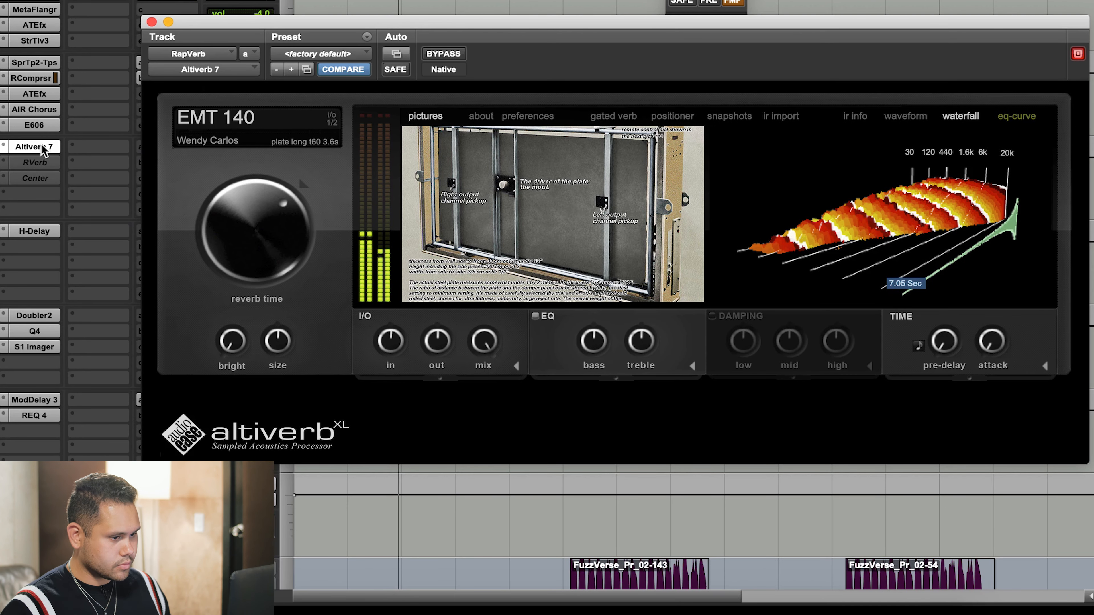
pyautogui.scroll(10, 43, 147)
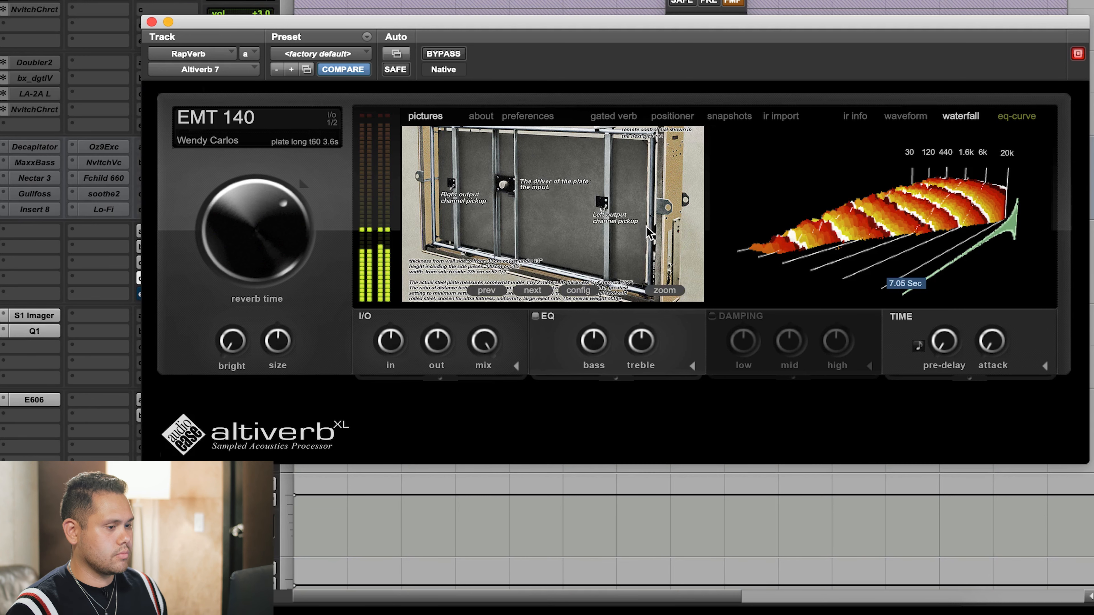
pyautogui.click(646, 226)
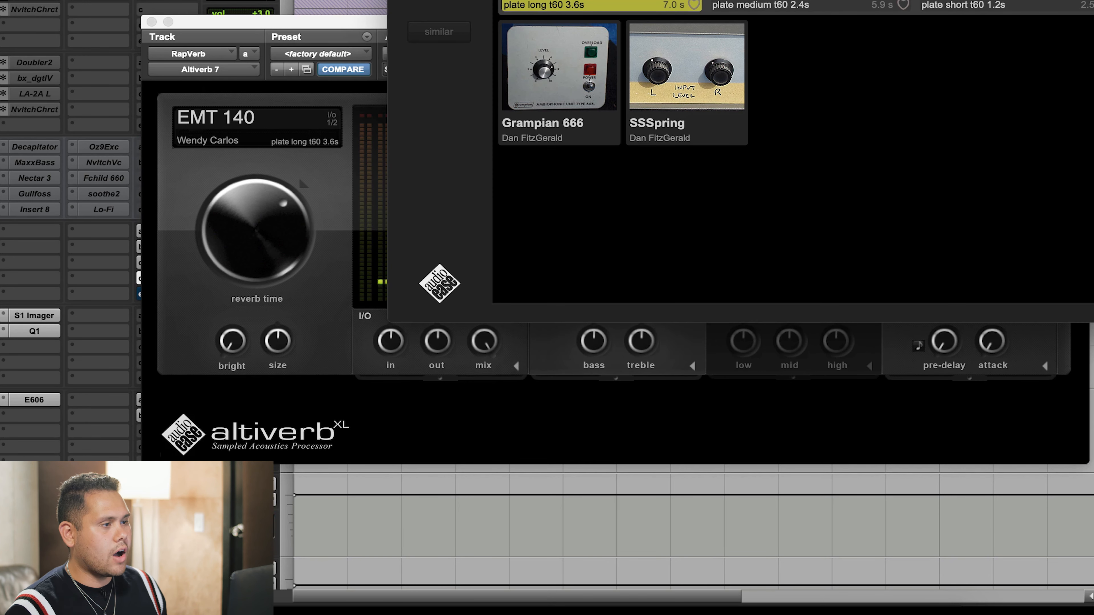
pyautogui.click(599, 401)
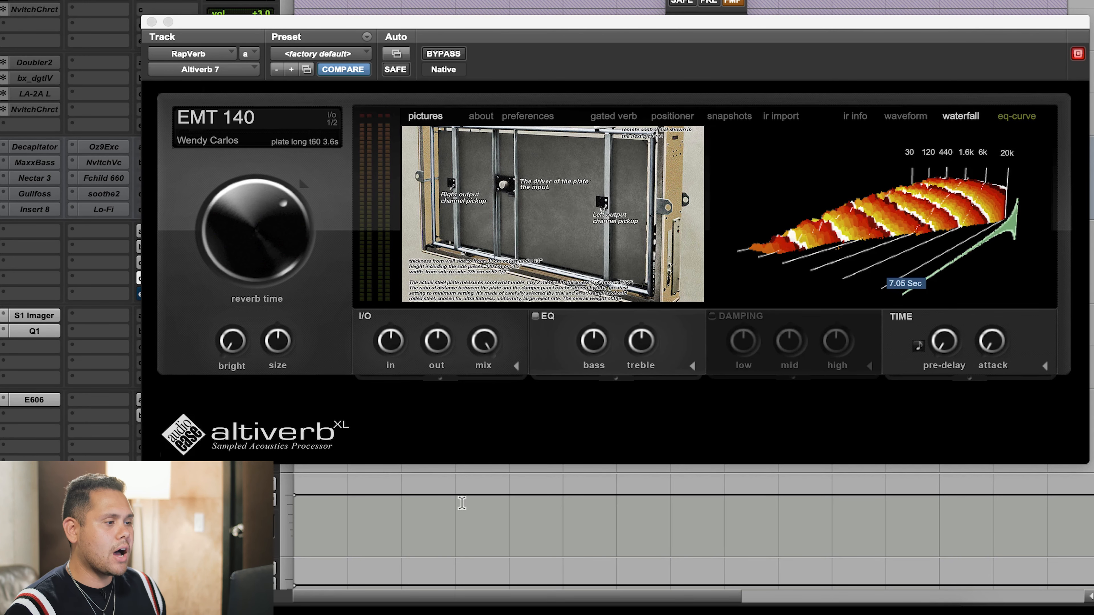
# Reopen the Altiverb IR browser and look through the opera & theatre and religious music categories.
pyautogui.scroll(-5, 463, 500)
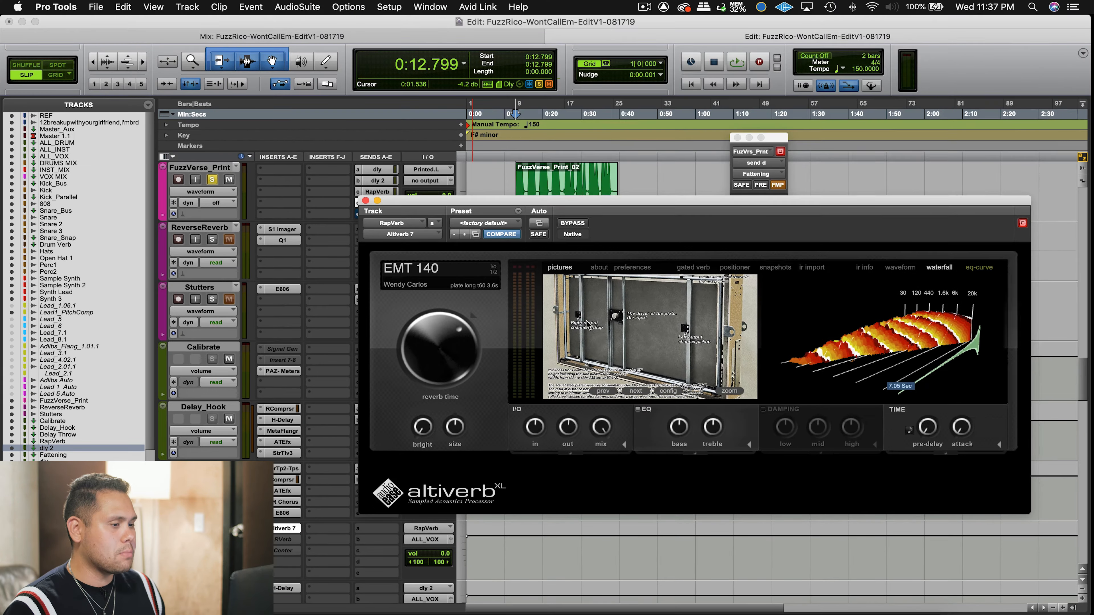
pyautogui.click(587, 324)
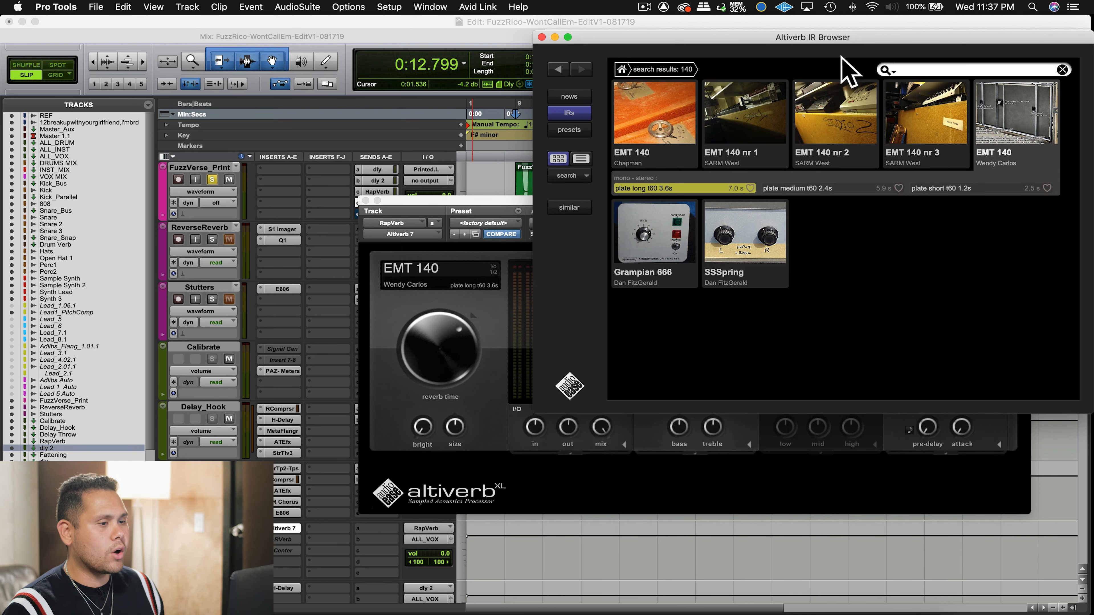
pyautogui.click(622, 69)
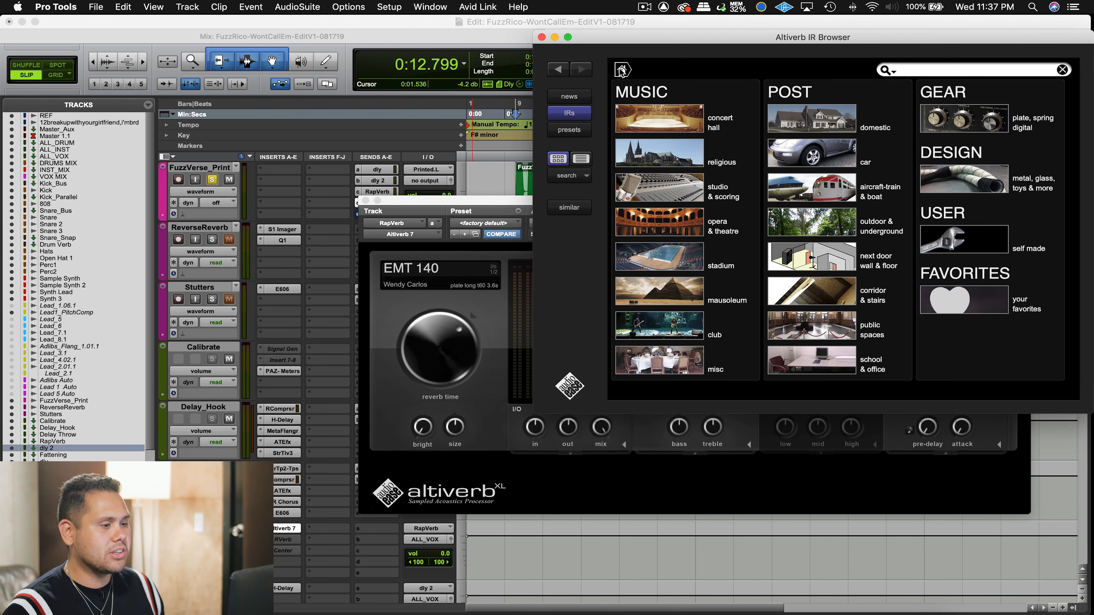
pyautogui.click(662, 221)
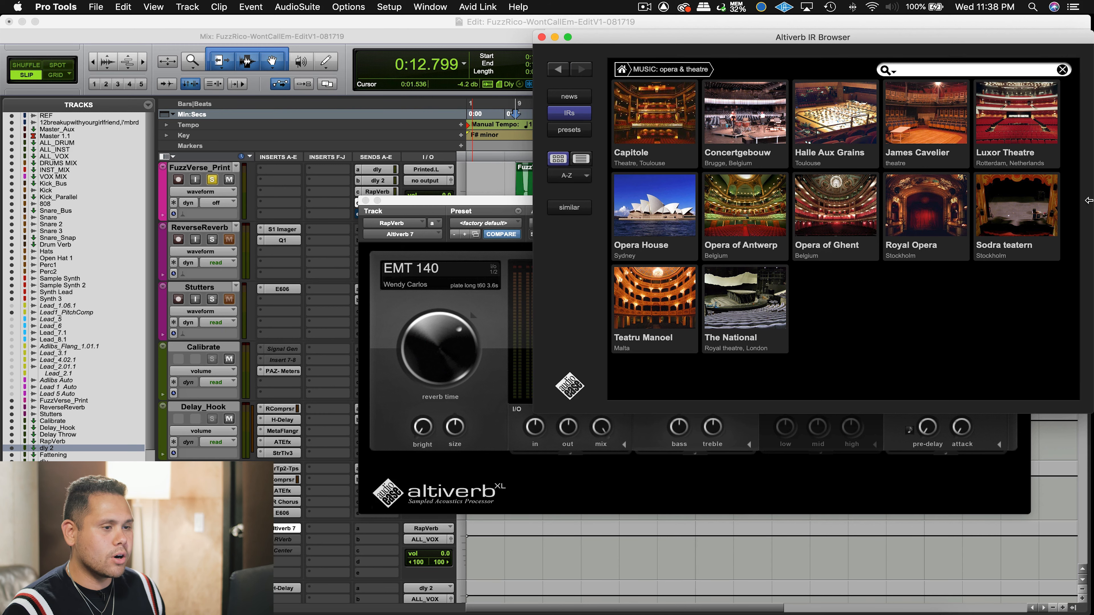
pyautogui.click(625, 72)
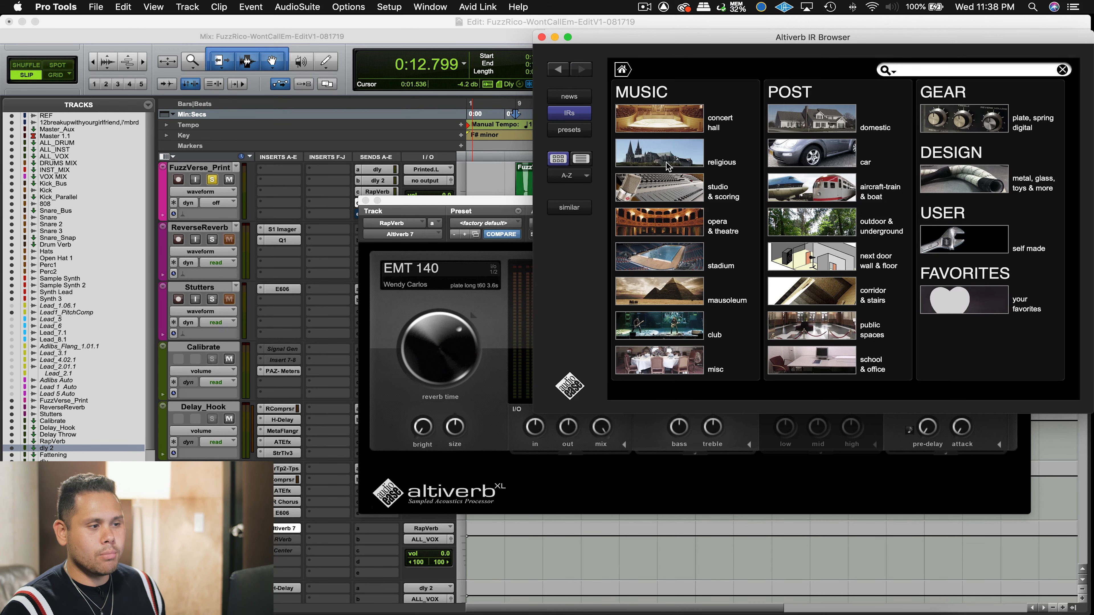
pyautogui.click(667, 162)
pyautogui.scroll(-3, 978, 282)
pyautogui.scroll(3, 953, 253)
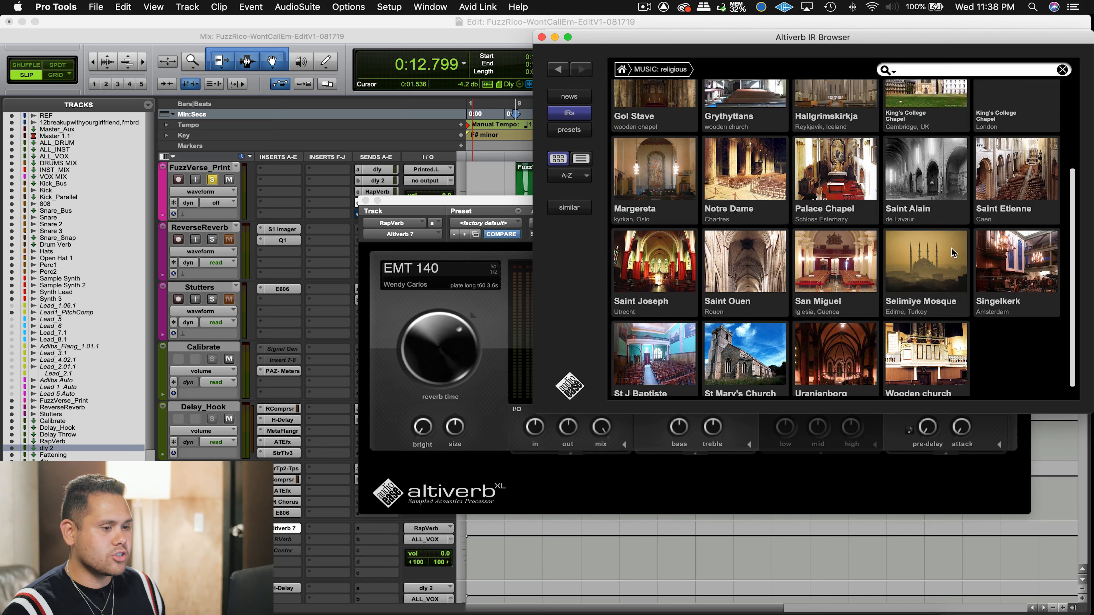
pyautogui.scroll(-3, 953, 253)
# Look through the spaces in the studio & scoring category of the IR browser.
pyautogui.click(621, 69)
pyautogui.click(666, 204)
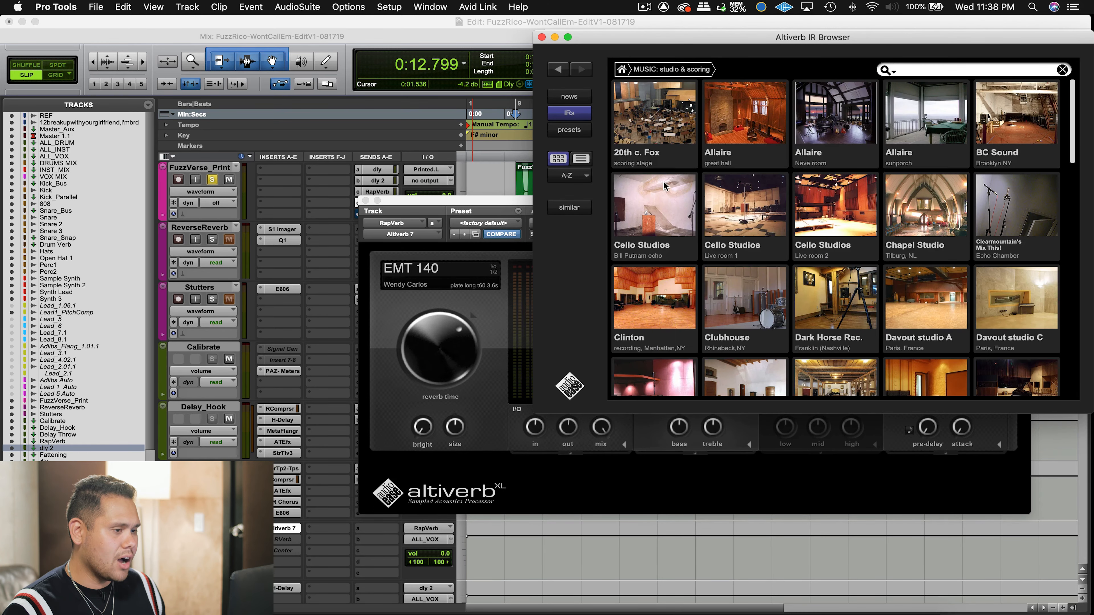
pyautogui.scroll(-10, 916, 218)
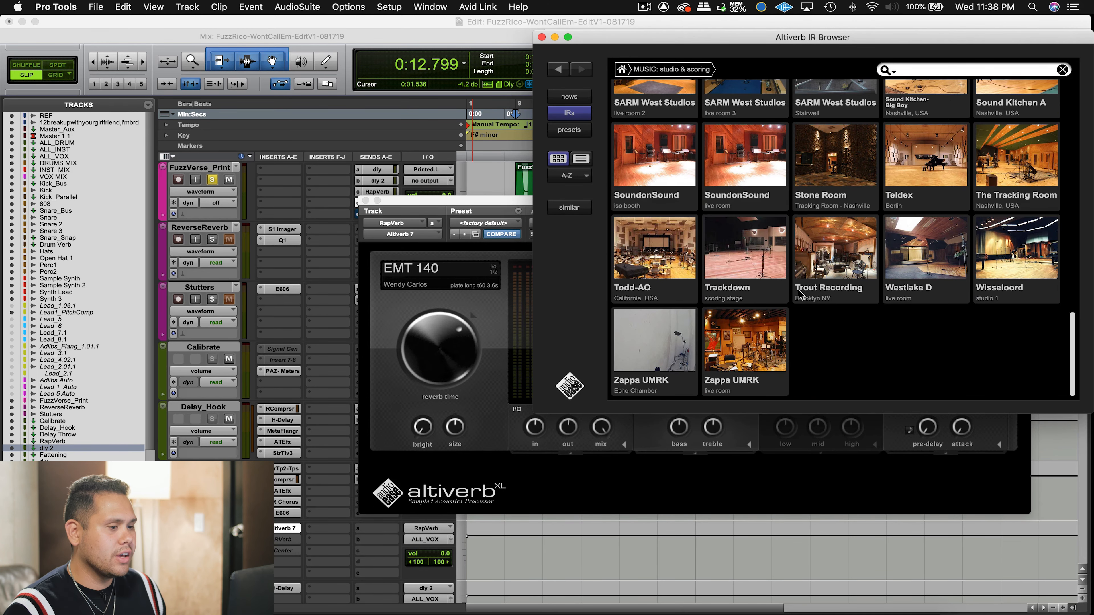
pyautogui.scroll(2, 1012, 306)
pyautogui.scroll(10, 1012, 306)
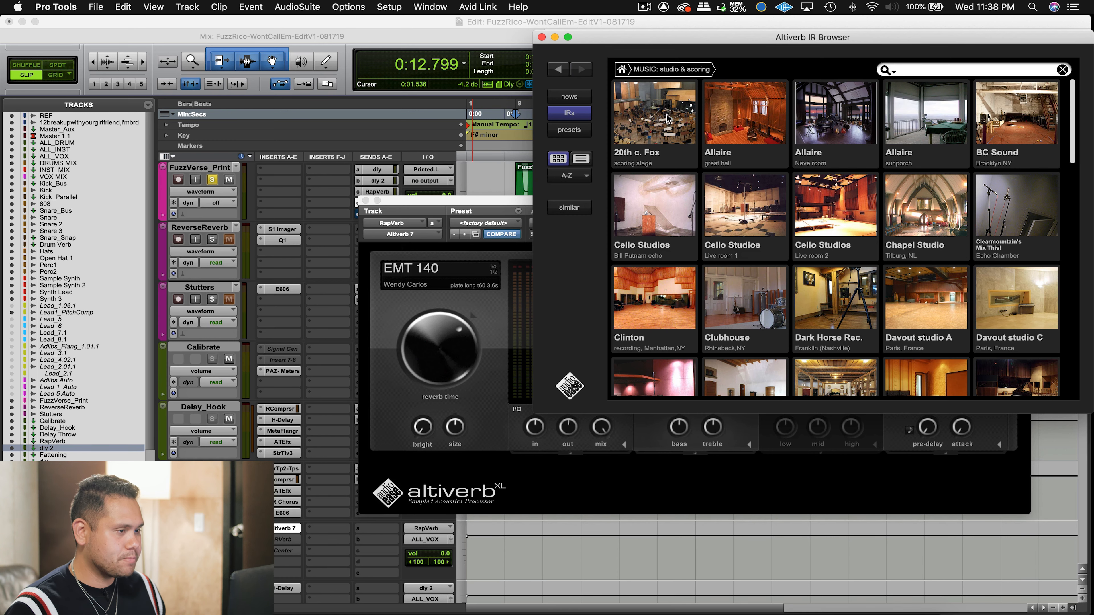
# Look through the impulse responses in the IR browser's car category and return to the category overview.
pyautogui.click(622, 70)
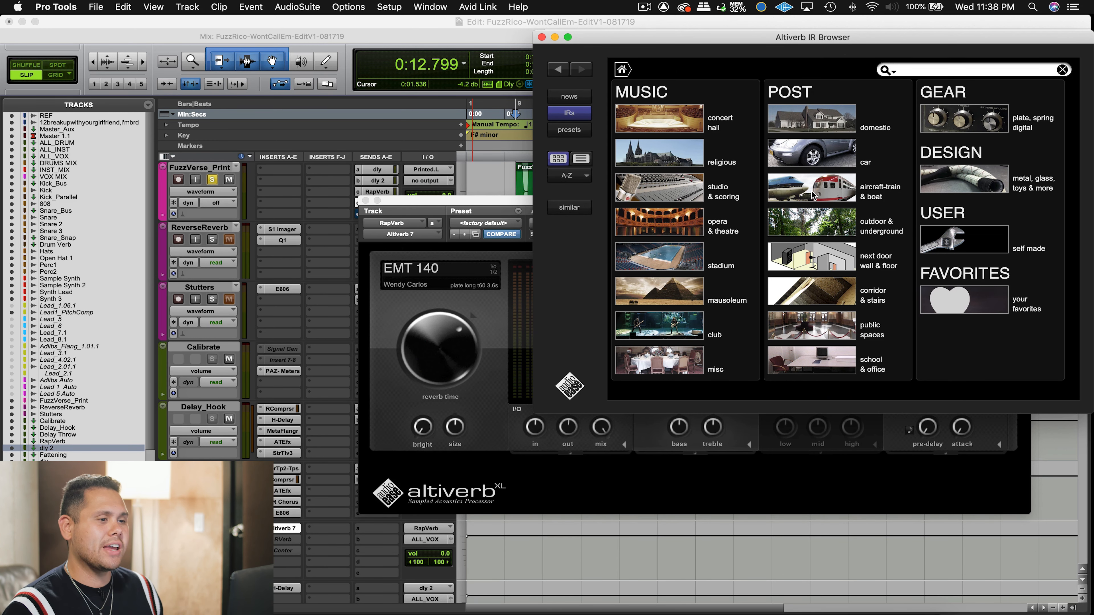
pyautogui.click(818, 163)
pyautogui.scroll(-3, 935, 245)
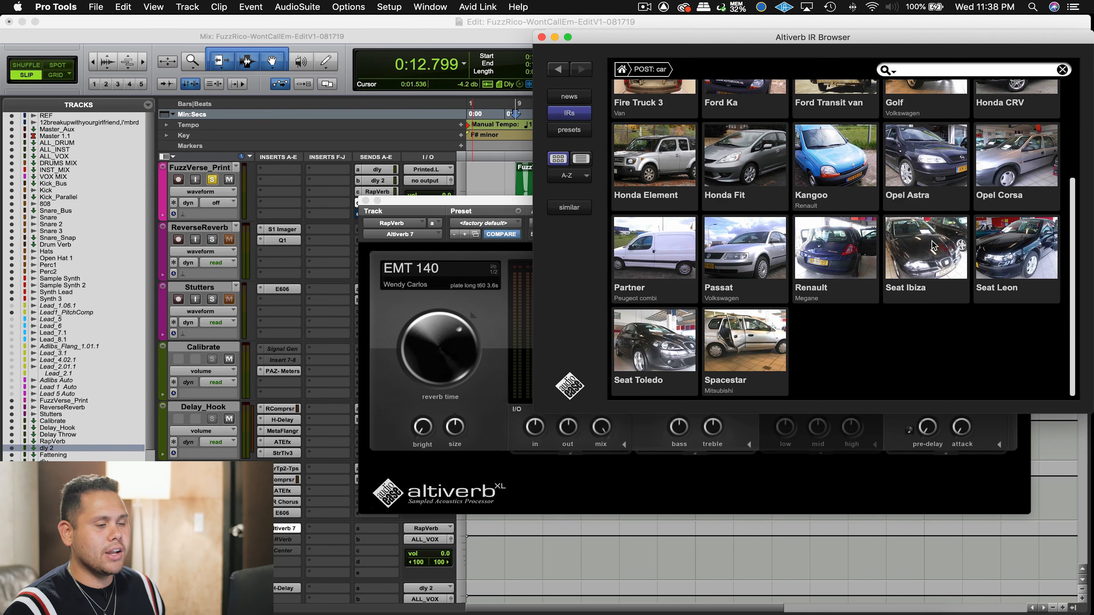
pyautogui.scroll(3, 777, 276)
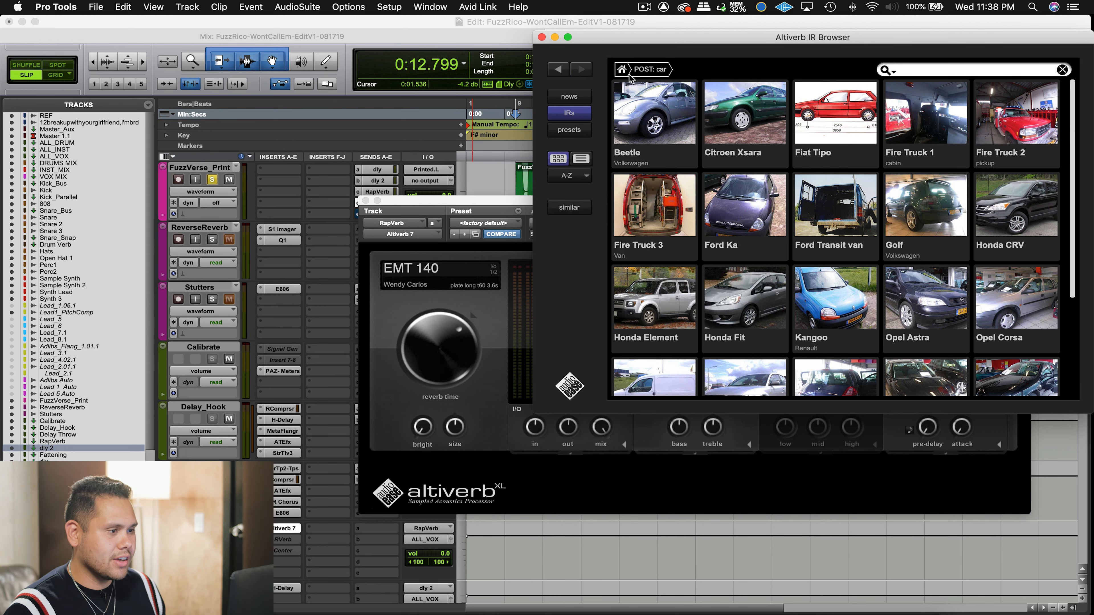
pyautogui.click(622, 70)
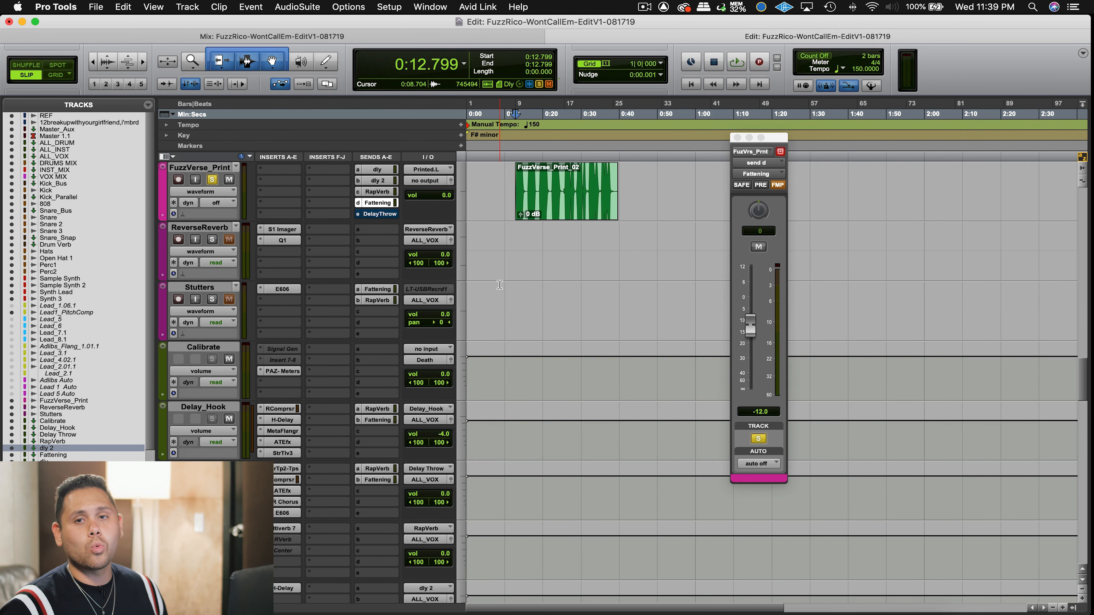
# Route the FuzzVerse_Print track's output to the VOX_MIX bus.
pyautogui.scroll(-10, 500, 285)
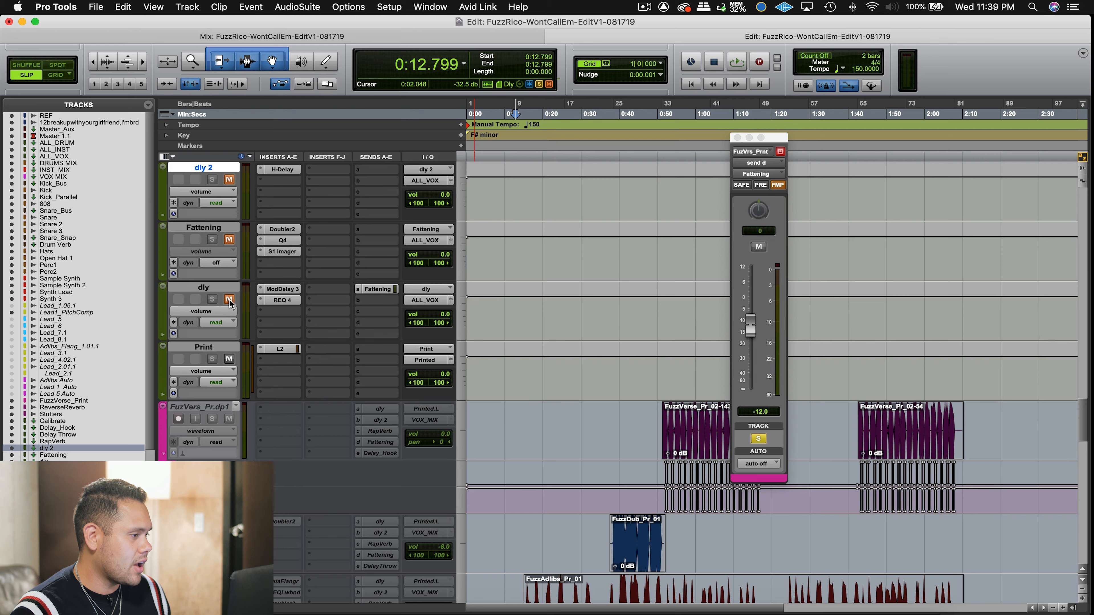
pyautogui.scroll(10, 251, 219)
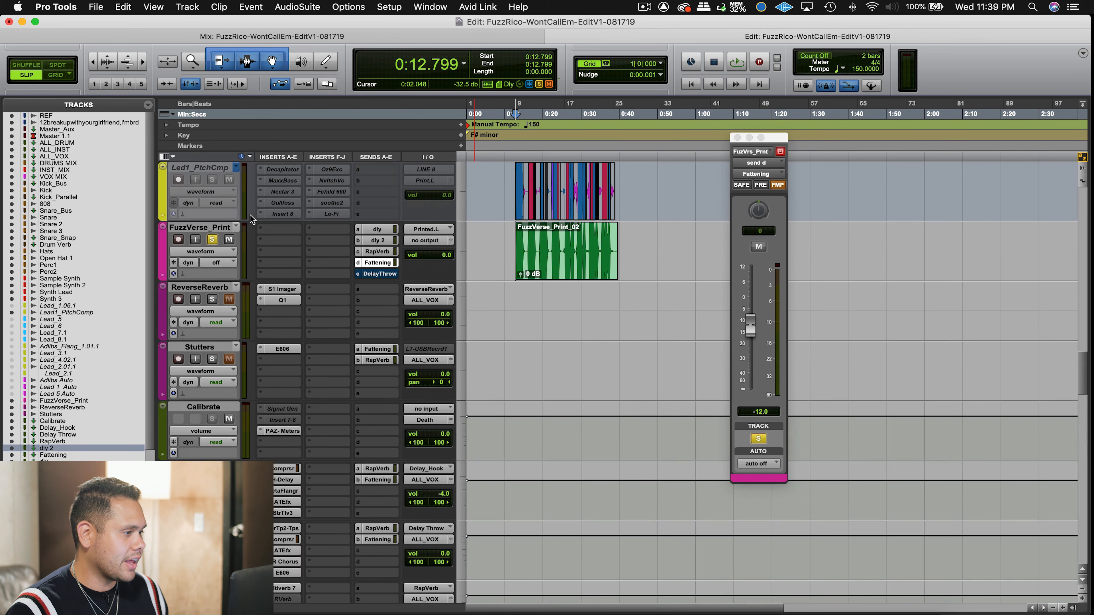
pyautogui.click(434, 240)
pyautogui.moveTo(437, 254)
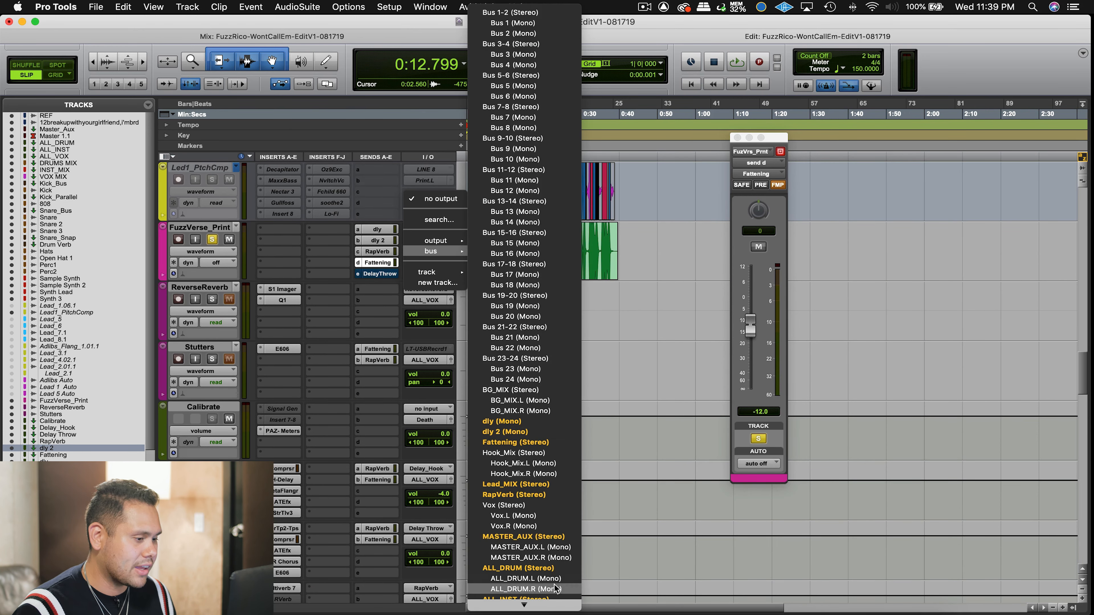
pyautogui.scroll(-10, 529, 560)
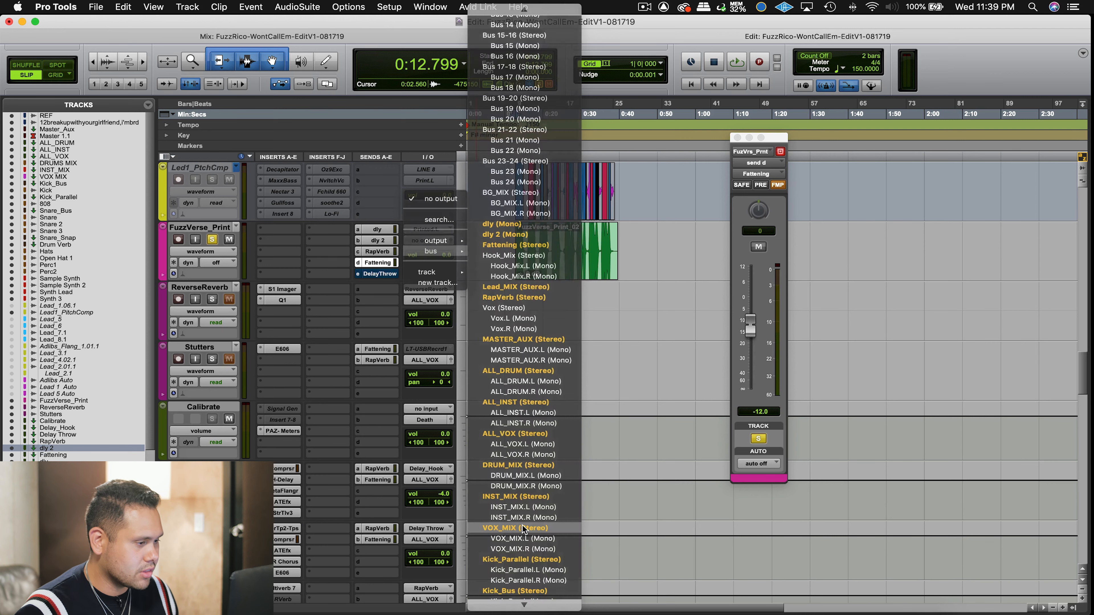
pyautogui.click(529, 538)
# Play the verse from 0:12.970 while checking the effect return tracks, and stop playback.
pyautogui.click(516, 293)
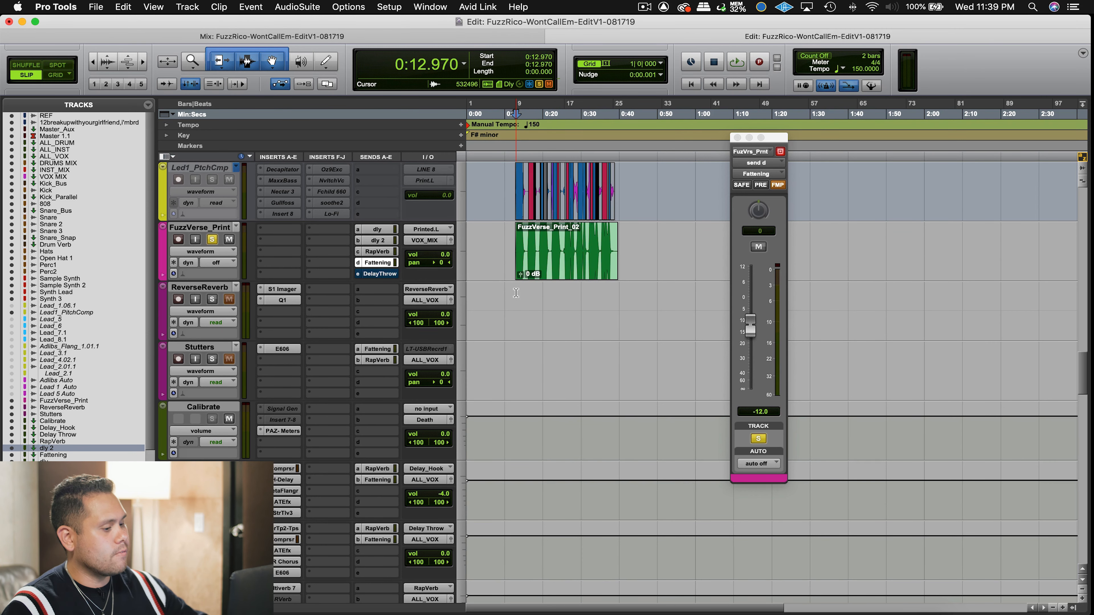
pyautogui.press('space')
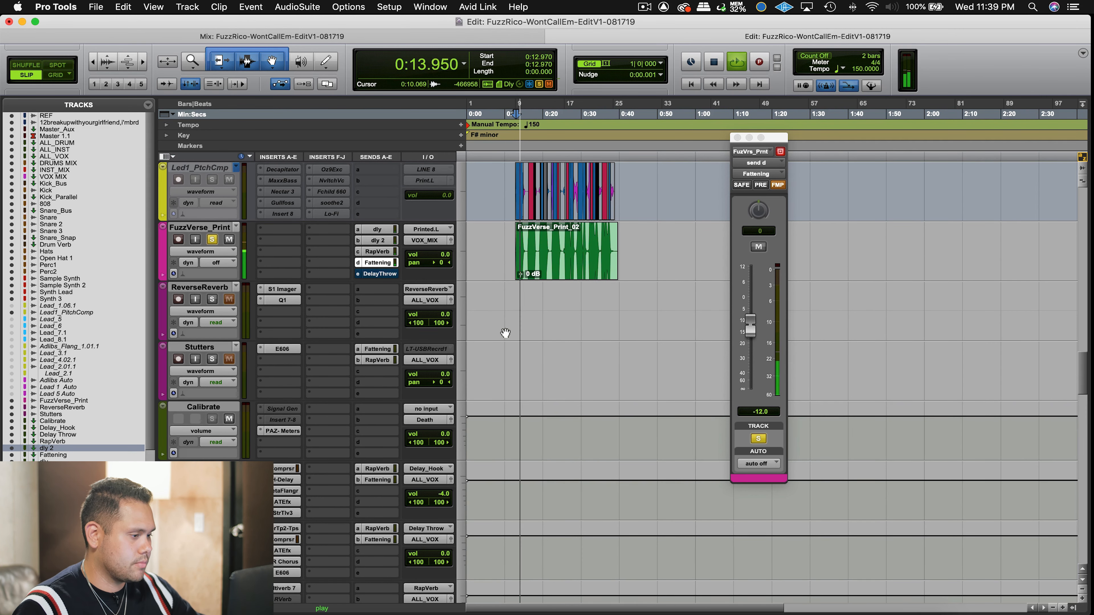
pyautogui.scroll(-8, 505, 330)
pyautogui.scroll(10, 504, 330)
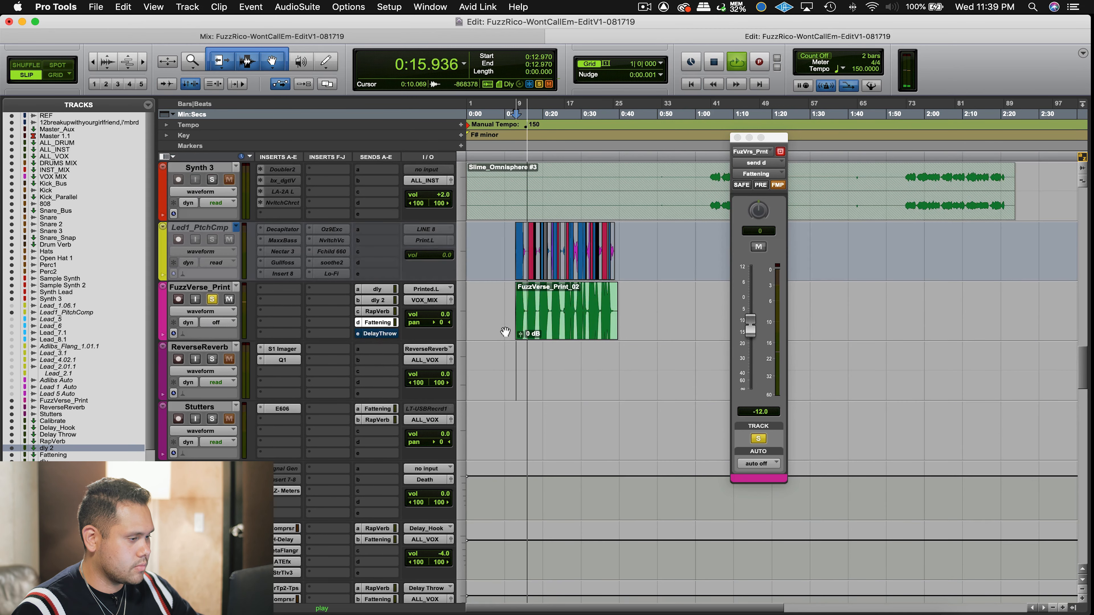
pyautogui.scroll(-8, 505, 332)
pyautogui.scroll(2, 505, 332)
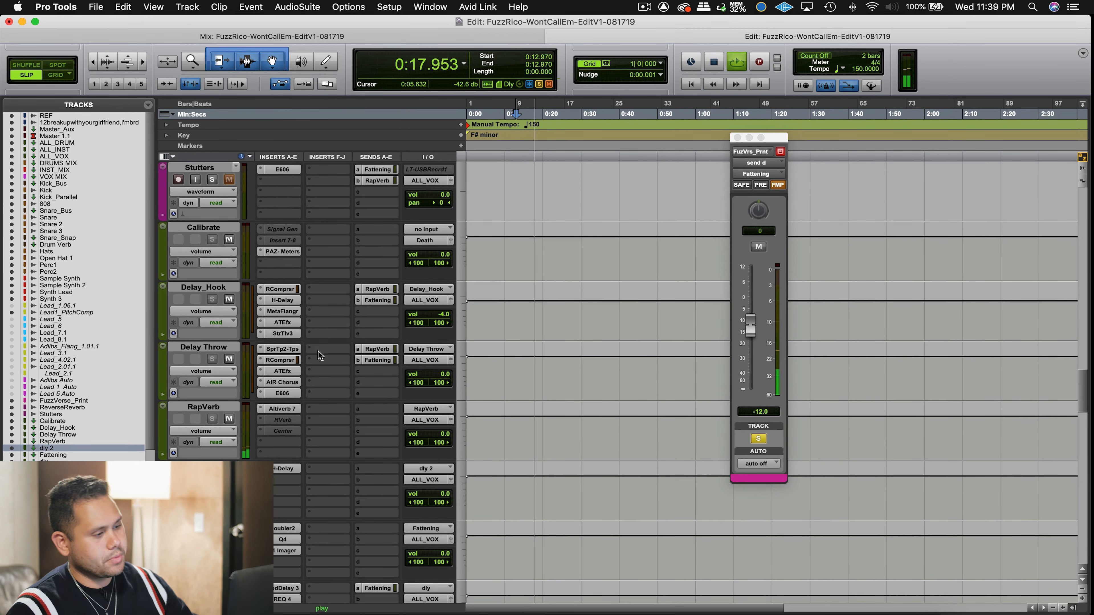
pyautogui.press('space')
# Examine the Delay Throw track's SuperTap 2-Taps, Auto-Tune EFX+, AIR Chorus and E606 inserts.
pyautogui.click(291, 350)
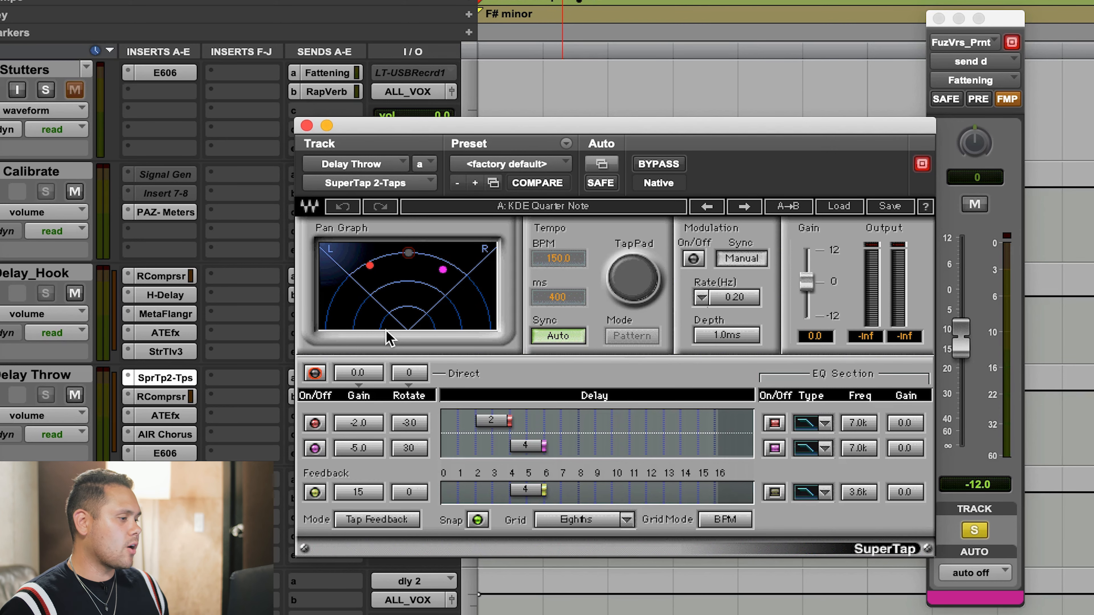
pyautogui.click(160, 396)
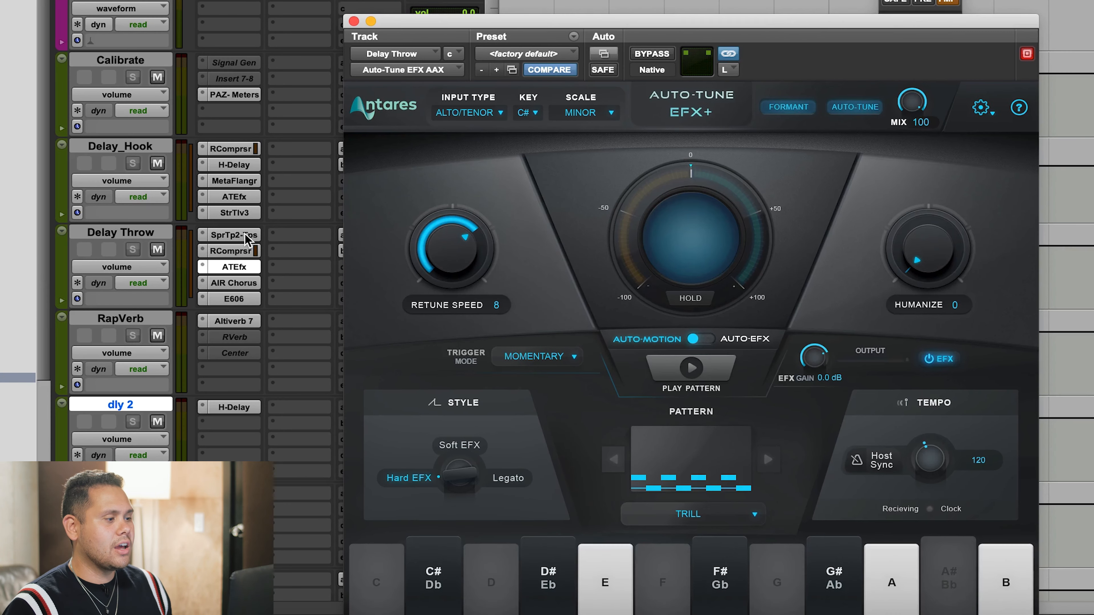
pyautogui.click(230, 268)
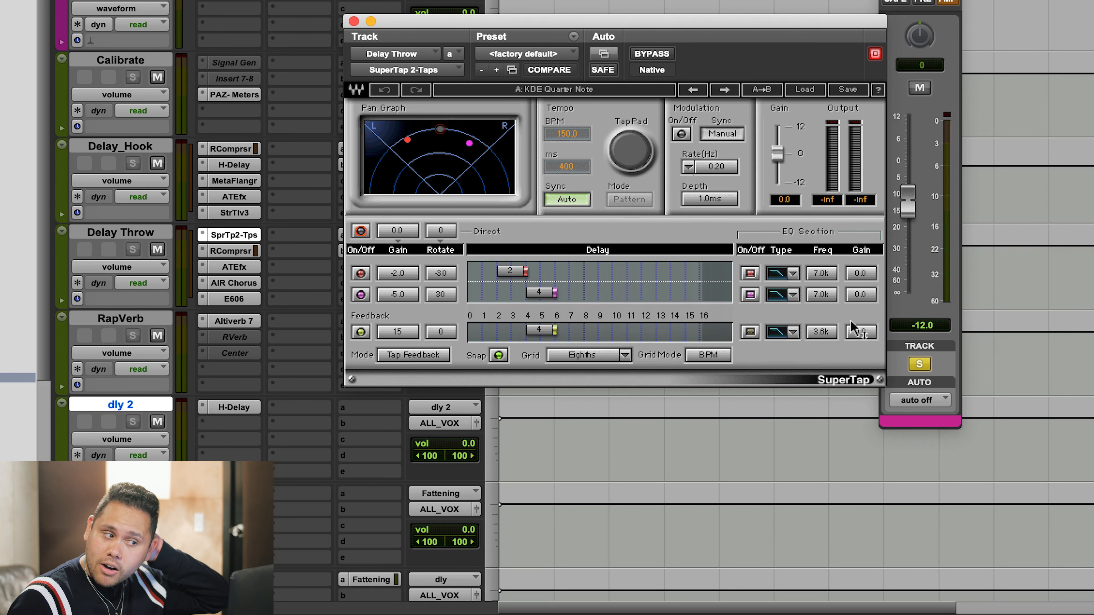
pyautogui.click(233, 283)
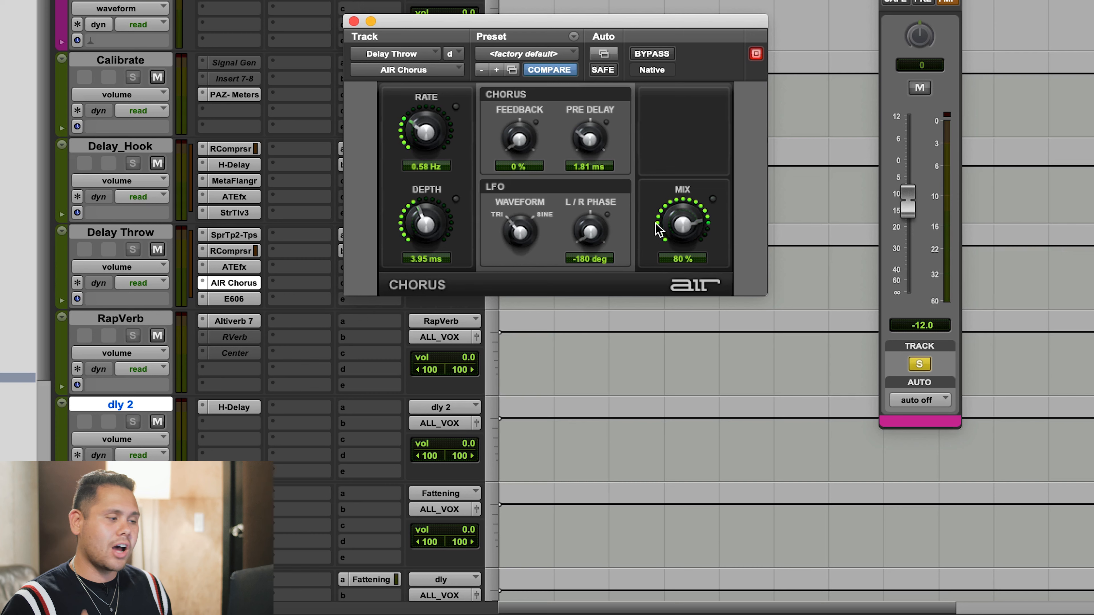
pyautogui.click(234, 300)
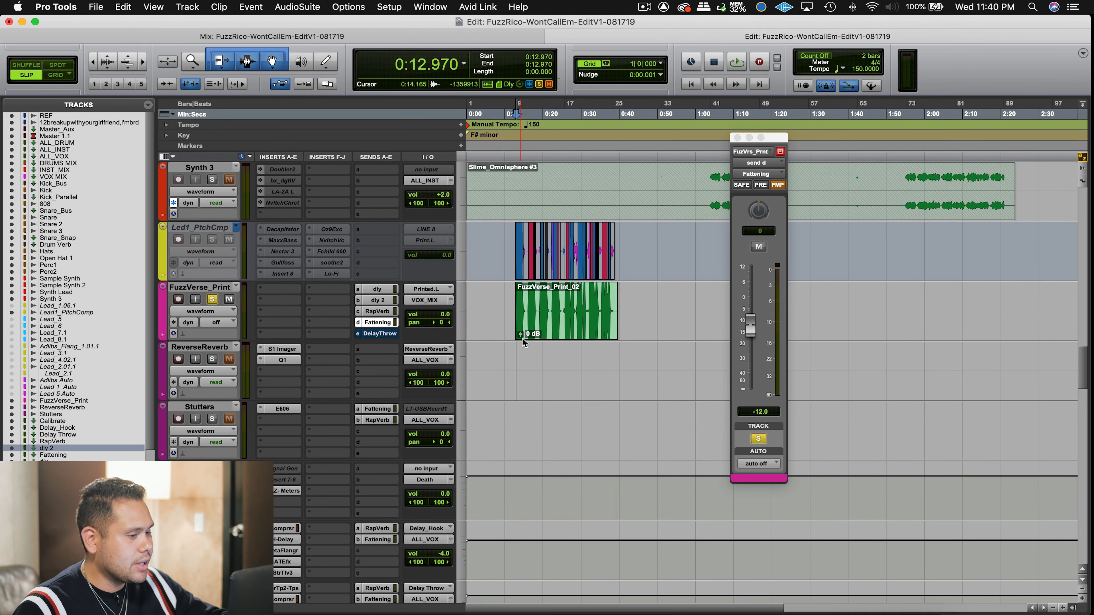
# Play the start of the verse from 0:13.098 at a closer zoom and close the floating Fattening send window.
pyautogui.click(522, 353)
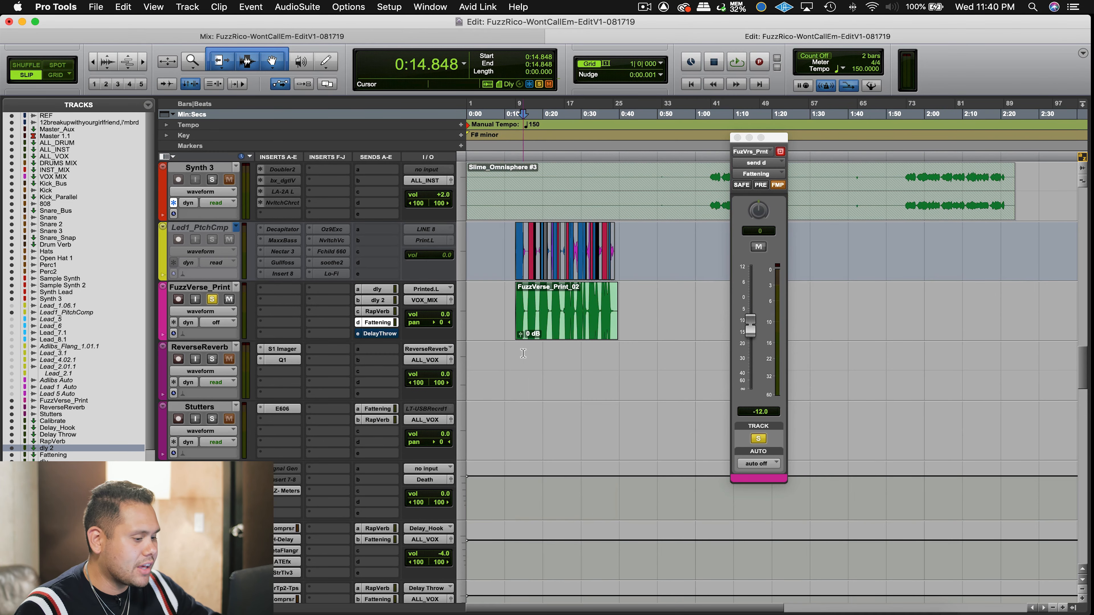
pyautogui.press('t')
pyautogui.press('t')
pyautogui.press('t')
pyautogui.press('t')
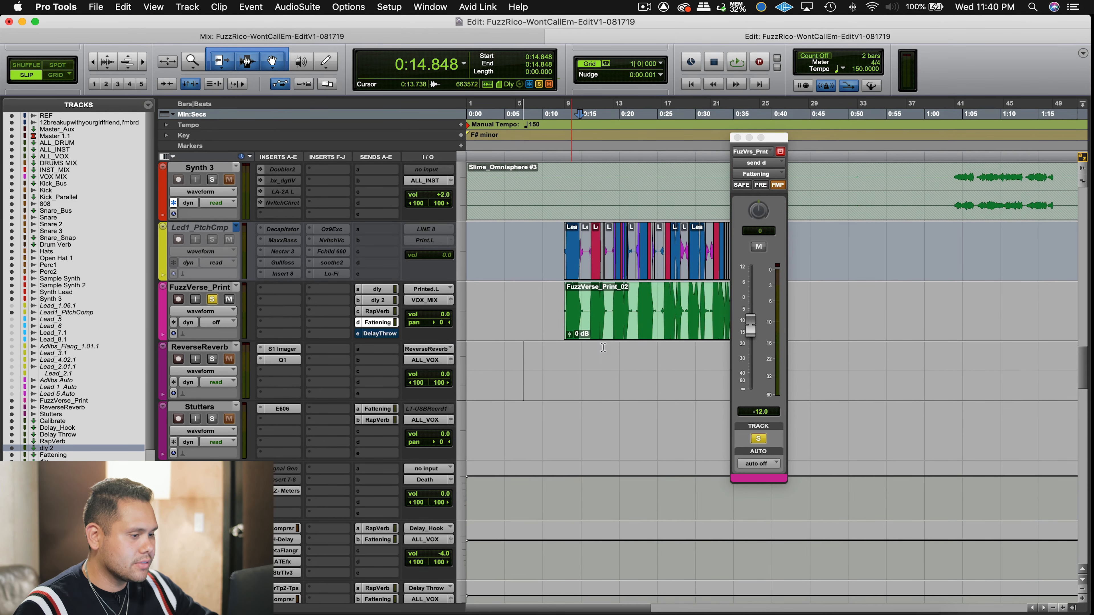
pyautogui.click(665, 362)
pyautogui.press('space')
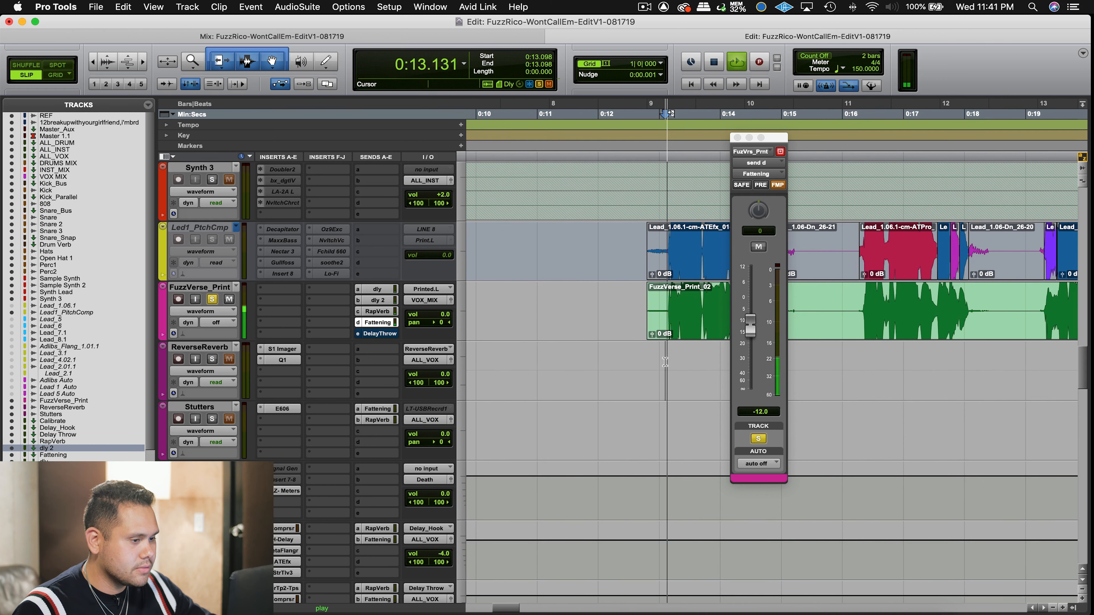
pyautogui.click(737, 138)
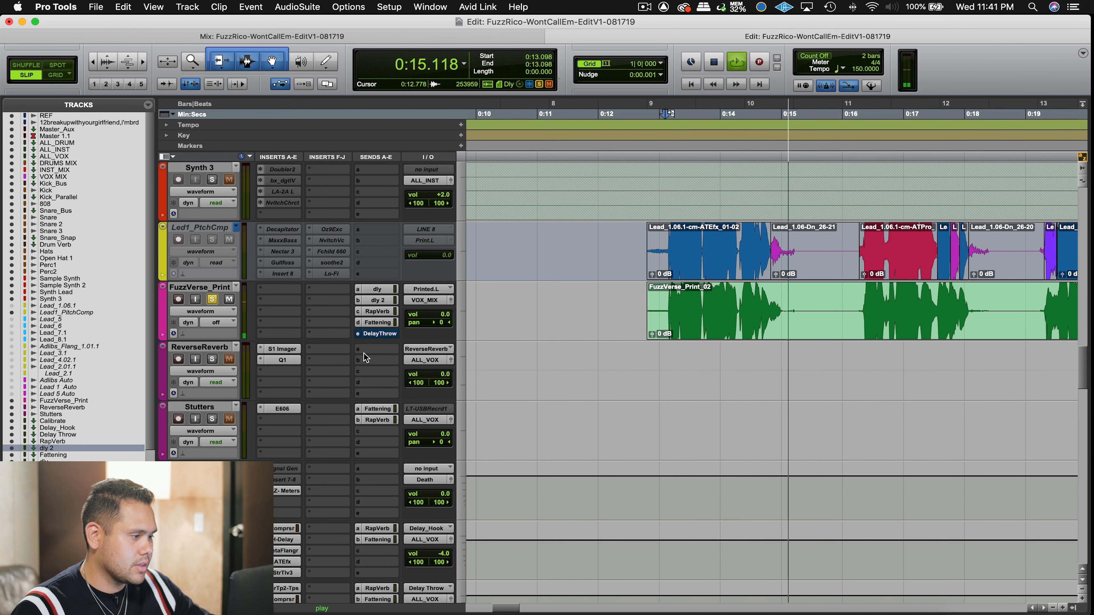
pyautogui.press('space')
# Show a single automation lane under FuzzVerse_Print and set it to the Delay Throw send's mute.
pyautogui.click(163, 335)
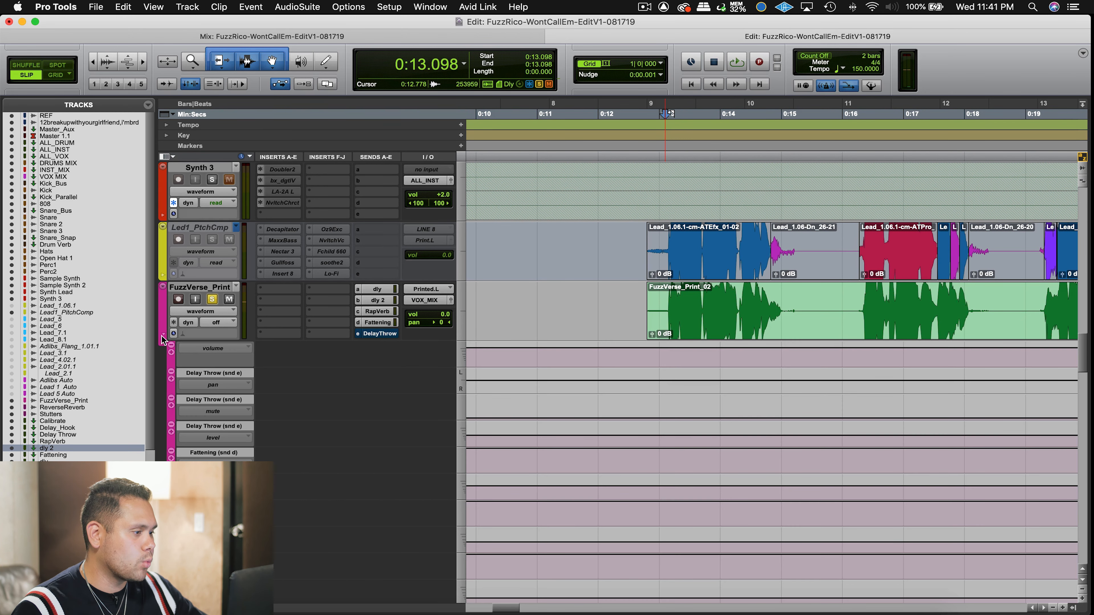
pyautogui.click(171, 345)
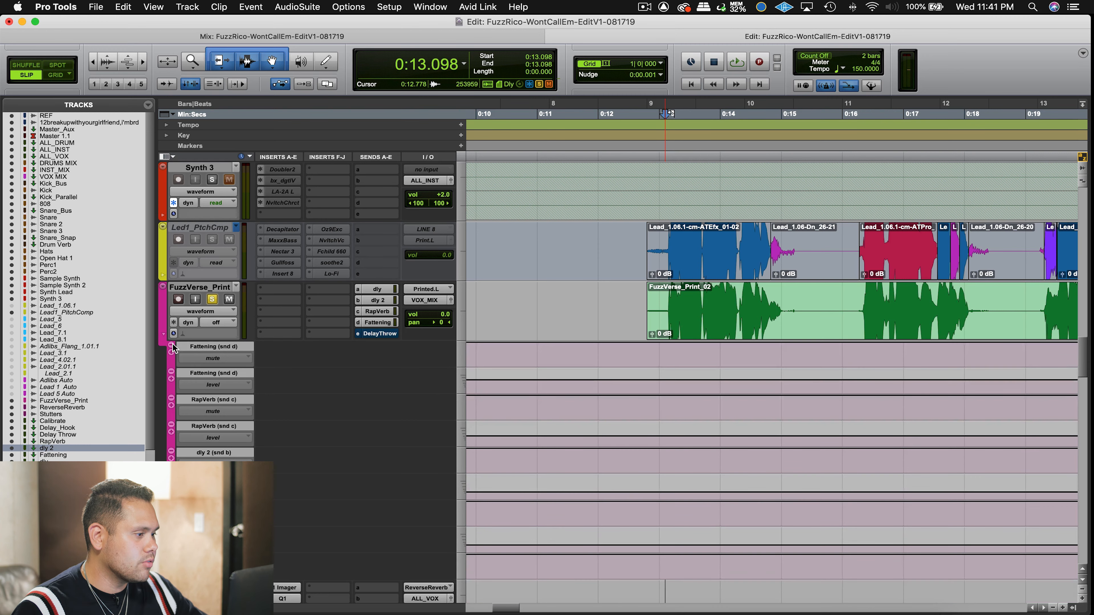
pyautogui.click(171, 345)
pyautogui.click(171, 345)
pyautogui.click(171, 346)
pyautogui.click(189, 348)
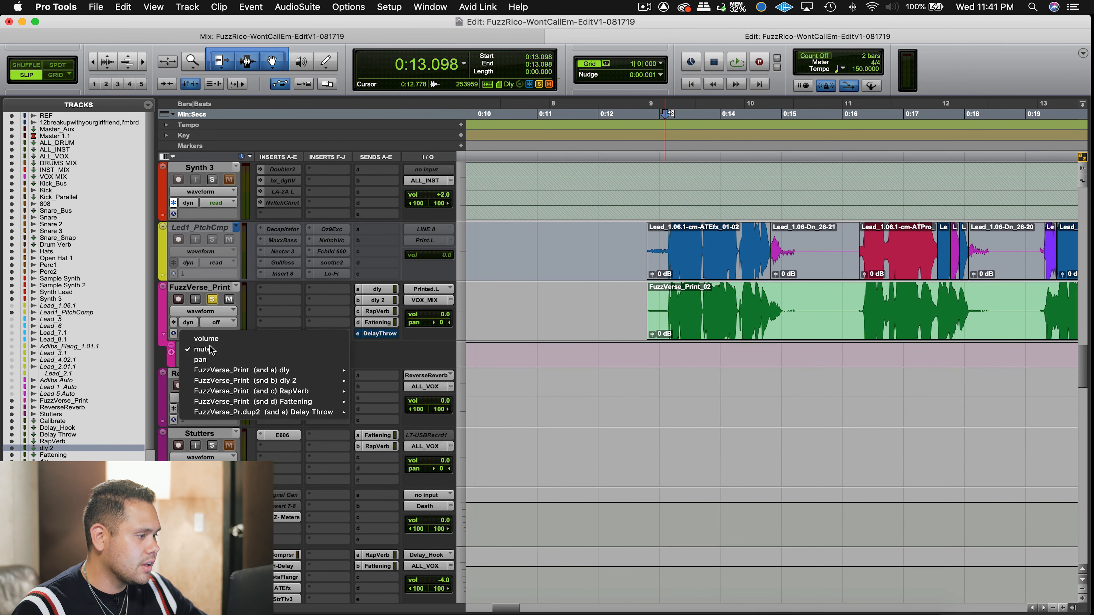
pyautogui.moveTo(341, 412)
pyautogui.click(371, 426)
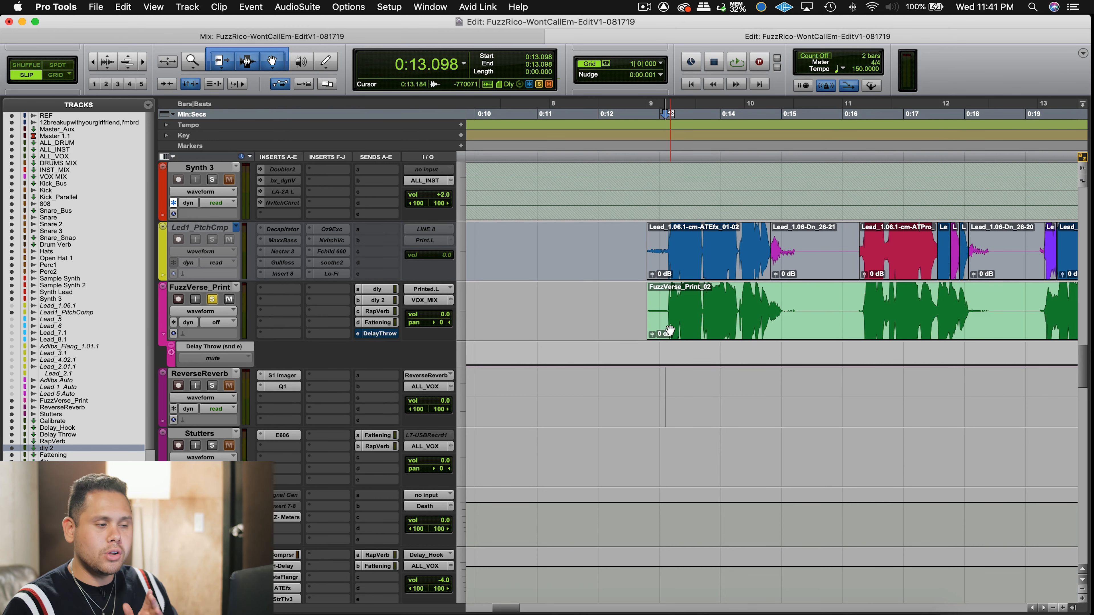
# Add a second automation lane under FuzzVerse_Print and set it to the dly send's mute.
pyautogui.click(171, 352)
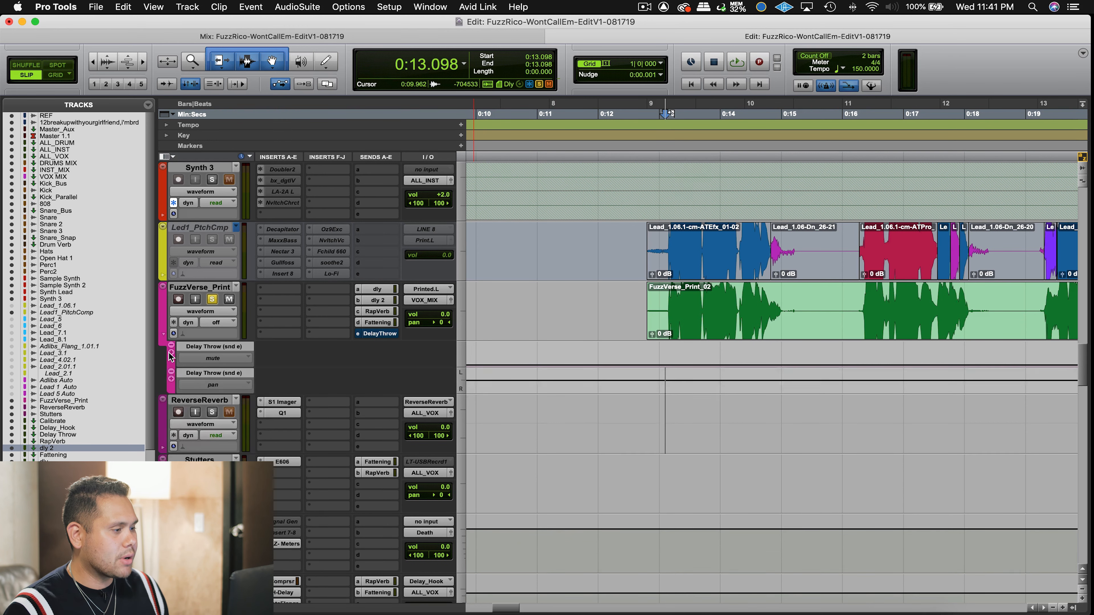
pyautogui.click(230, 384)
pyautogui.moveTo(327, 344)
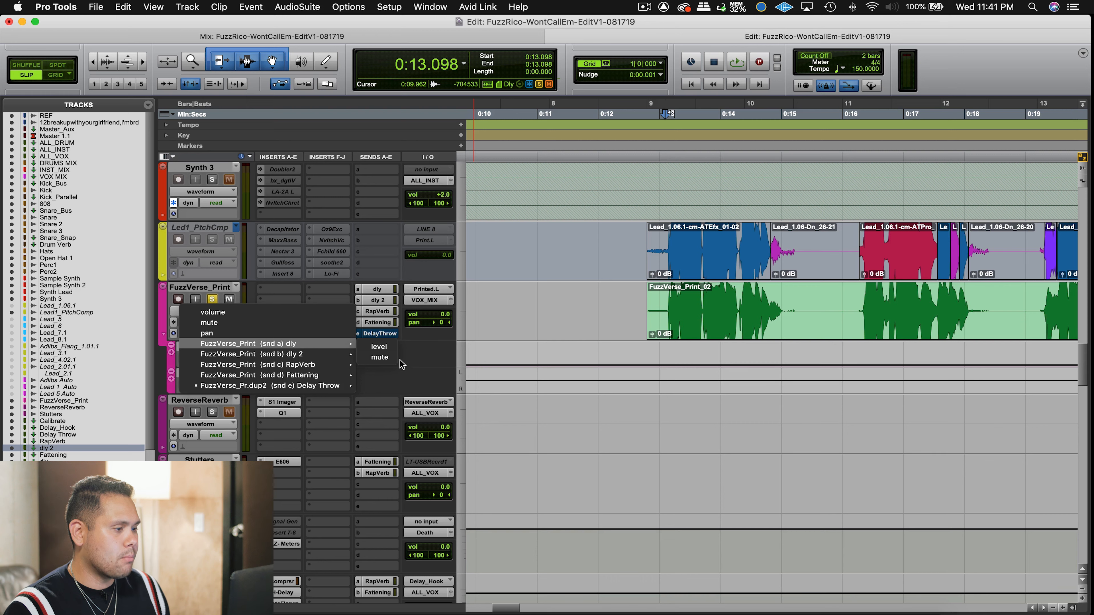
pyautogui.click(380, 357)
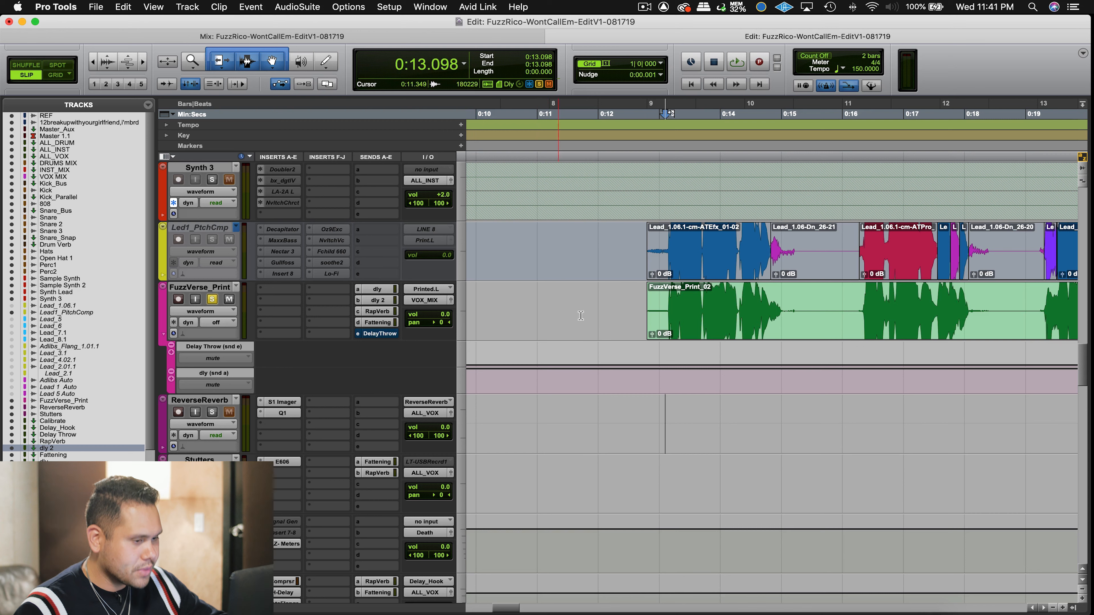
# Separate the FuzzVerse_Print clip at 0:14.322 and 0:15.032 to isolate the end of the first phrase.
pyautogui.click(755, 308)
pyautogui.press('super+bracketright')
pyautogui.press('super+bracketright')
pyautogui.press('super+bracketright')
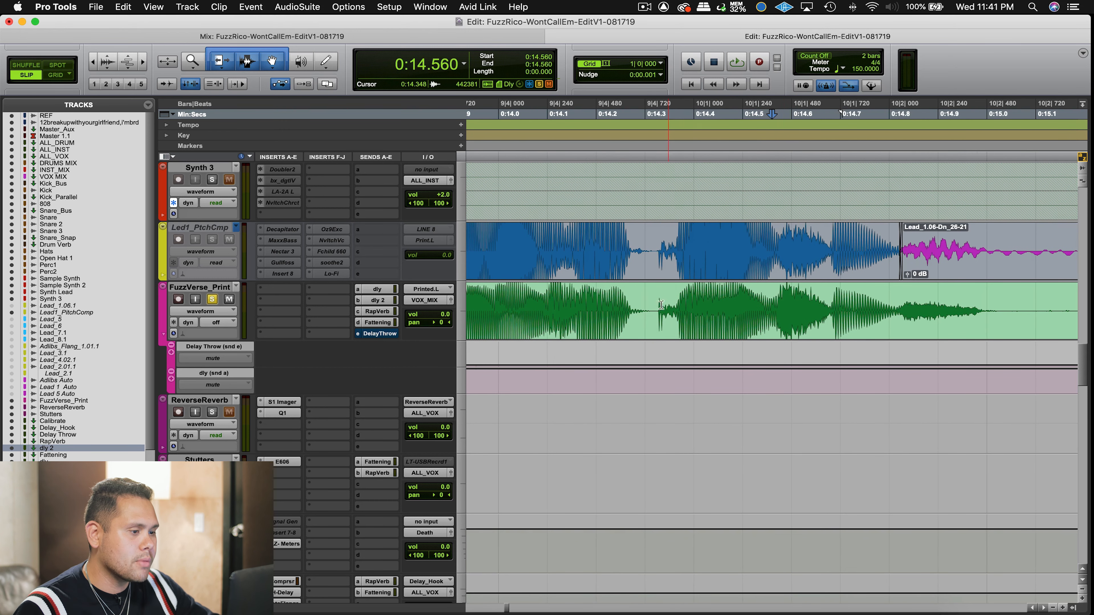
pyautogui.click(656, 304)
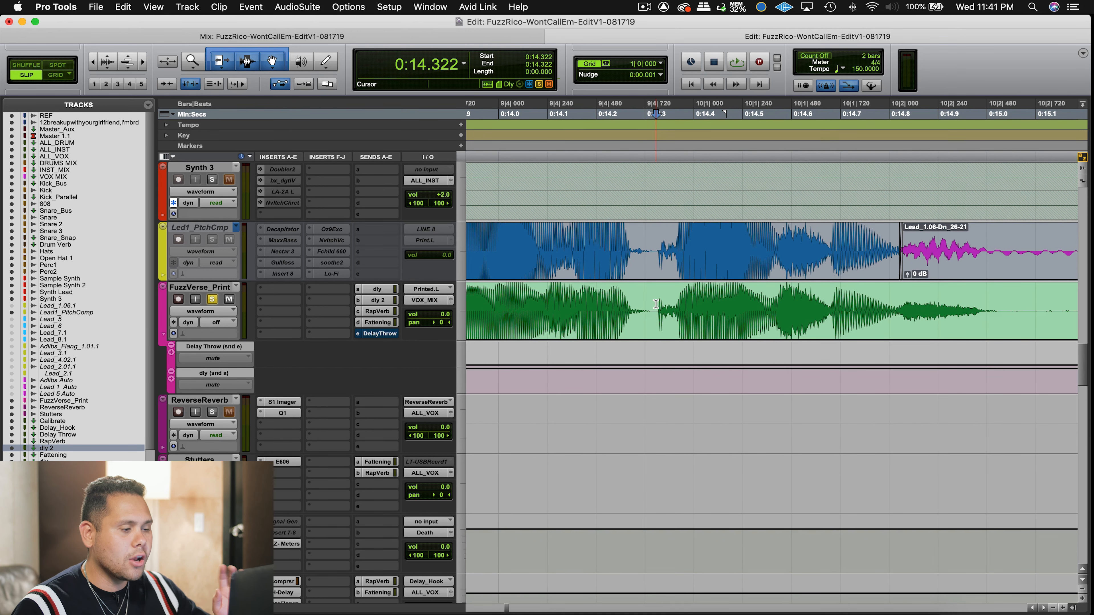
pyautogui.press('super+e')
pyautogui.press('super+bracketleft')
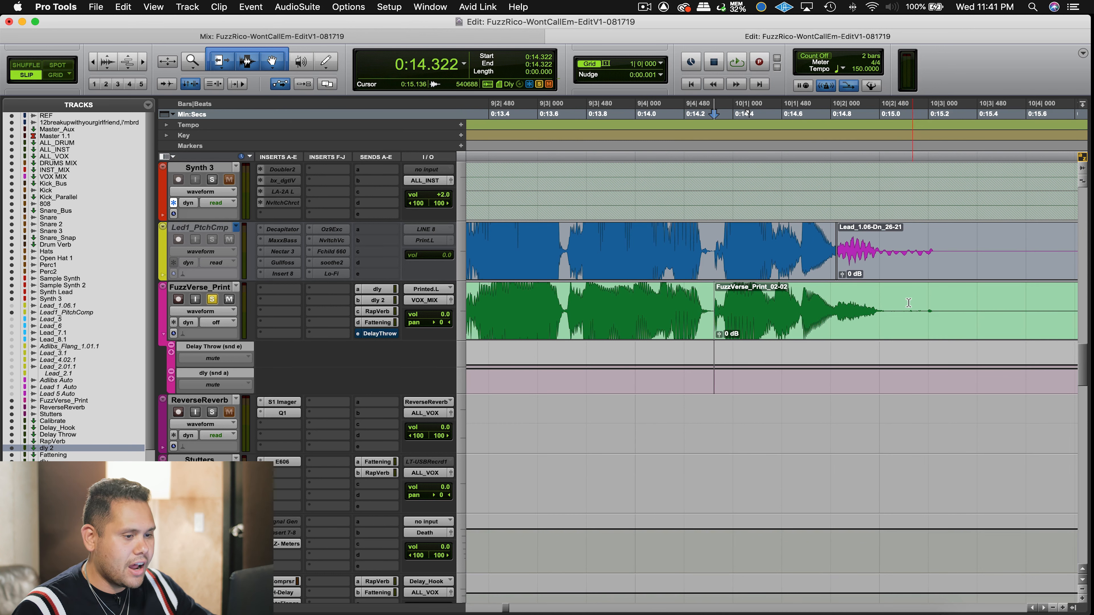
pyautogui.click(896, 302)
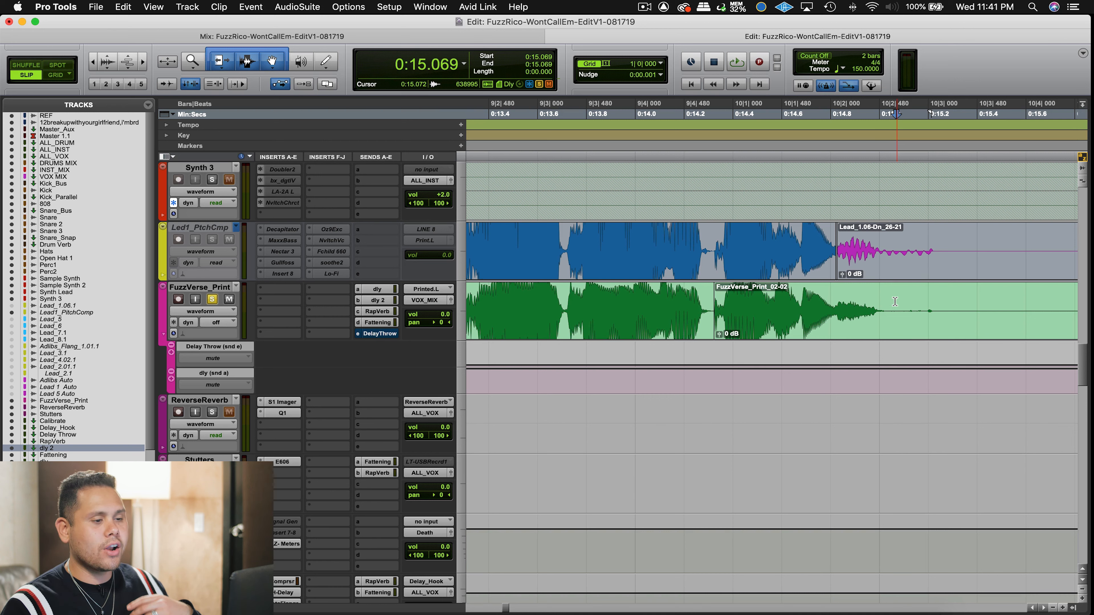
pyautogui.click(888, 302)
pyautogui.press('super+e')
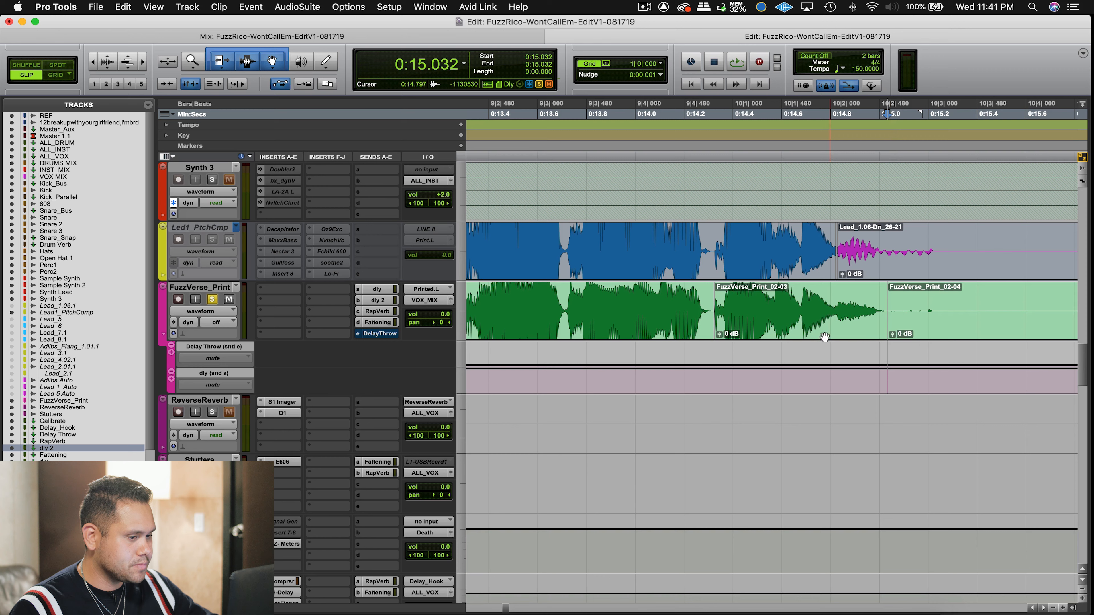
# Automate the Delay Throw send unmuted and the dly send muted across the isolated clip, and play the verse from 0:12.970.
pyautogui.click(824, 337)
pyautogui.moveTo(782, 347); pyautogui.dragTo(782, 342)
pyautogui.press('r')
pyautogui.press('r')
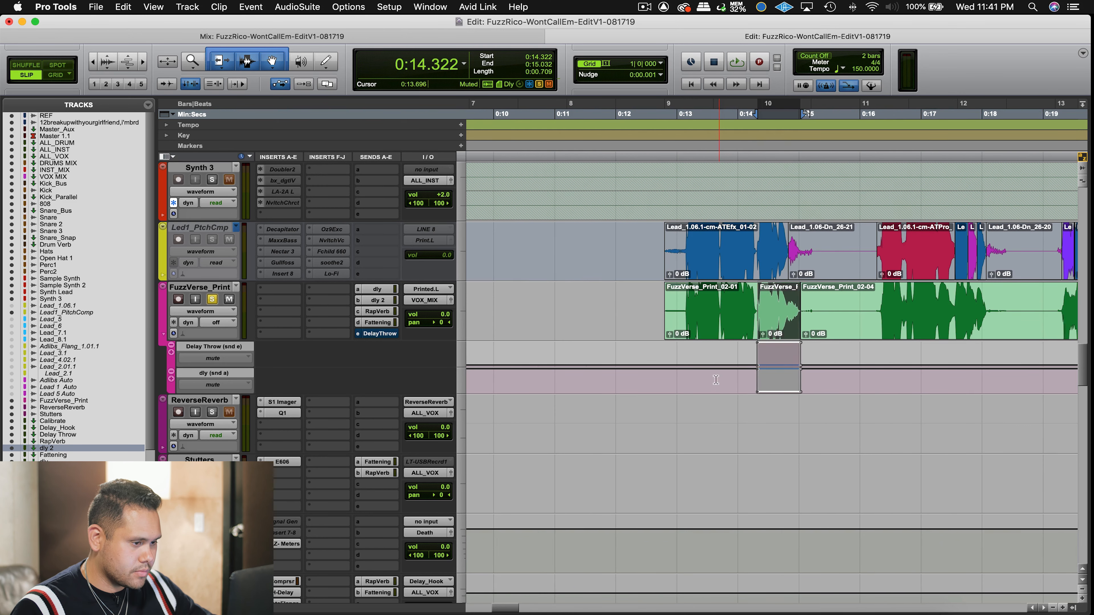
pyautogui.press('space')
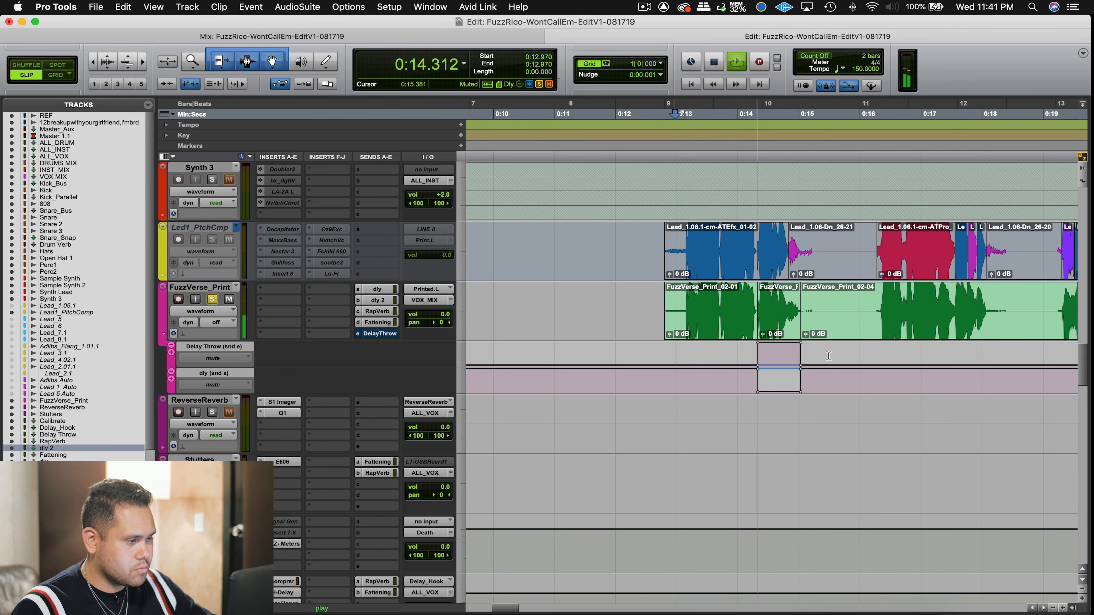
# Stop playback and set FuzzVerse_Print's automation mode to read.
pyautogui.press('space')
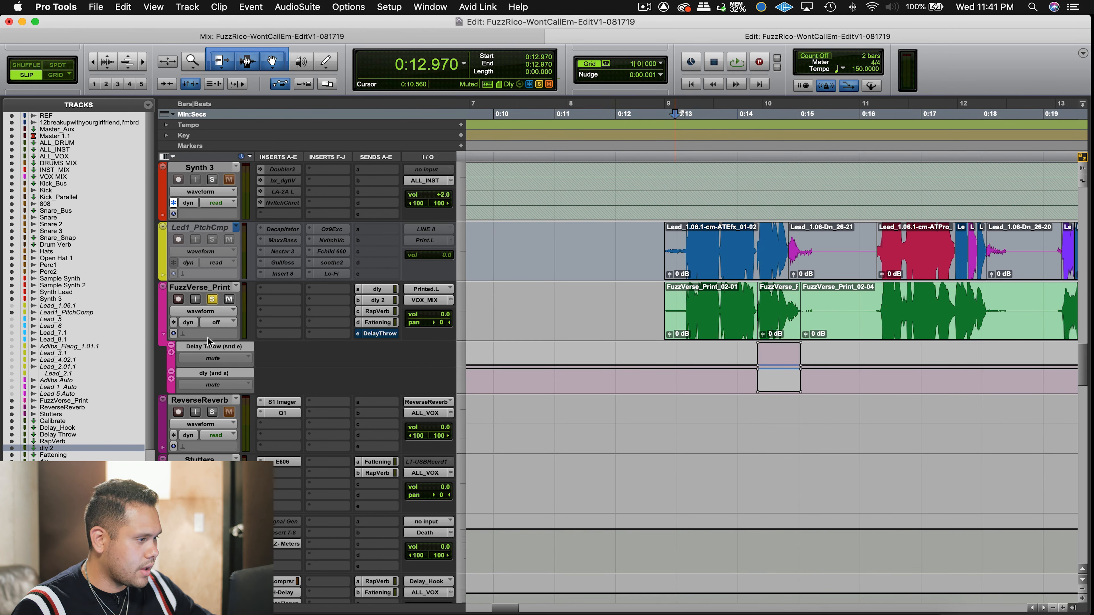
pyautogui.click(216, 323)
pyautogui.click(235, 333)
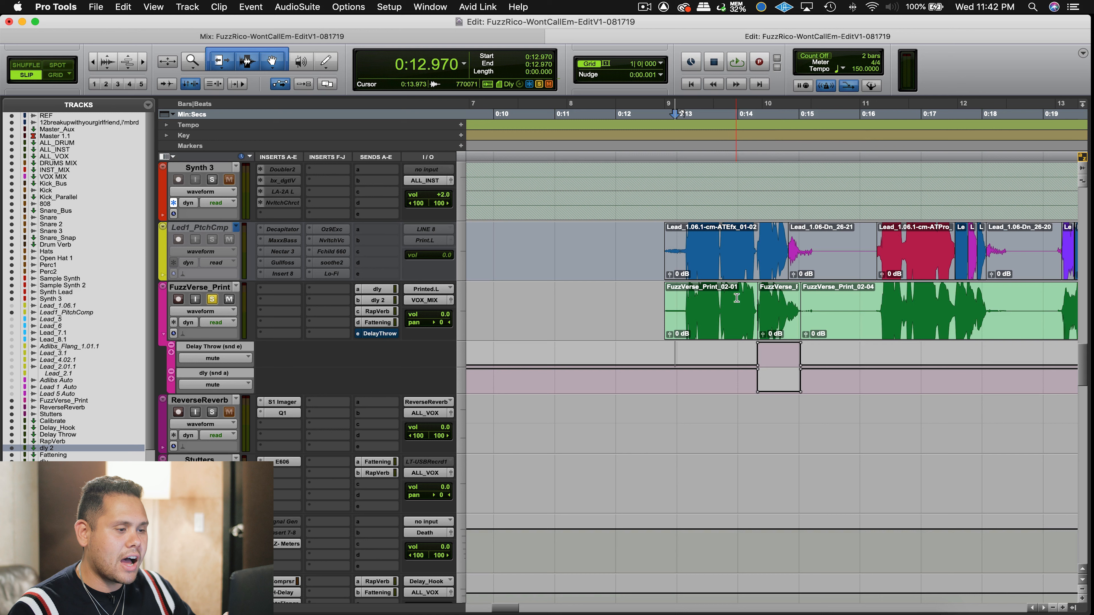
# Heal the FuzzVerse_Print clip splits between 0:13.984 and 0:16.149, and play the verse from 0:13.013.
pyautogui.moveTo(737, 318); pyautogui.dragTo(867, 301)
pyautogui.press('super+h')
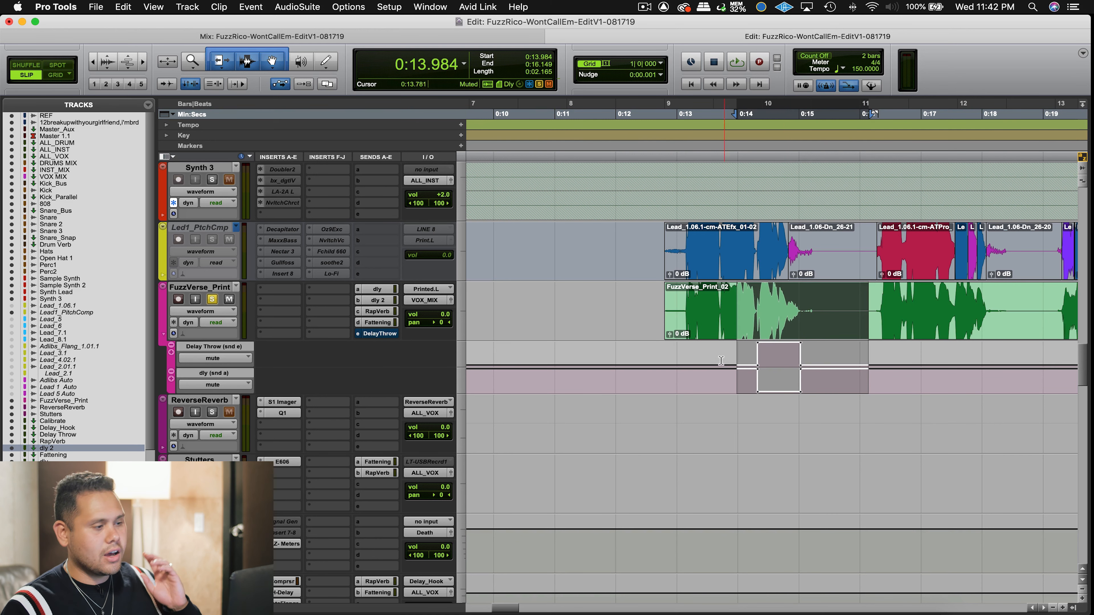
pyautogui.click(677, 356)
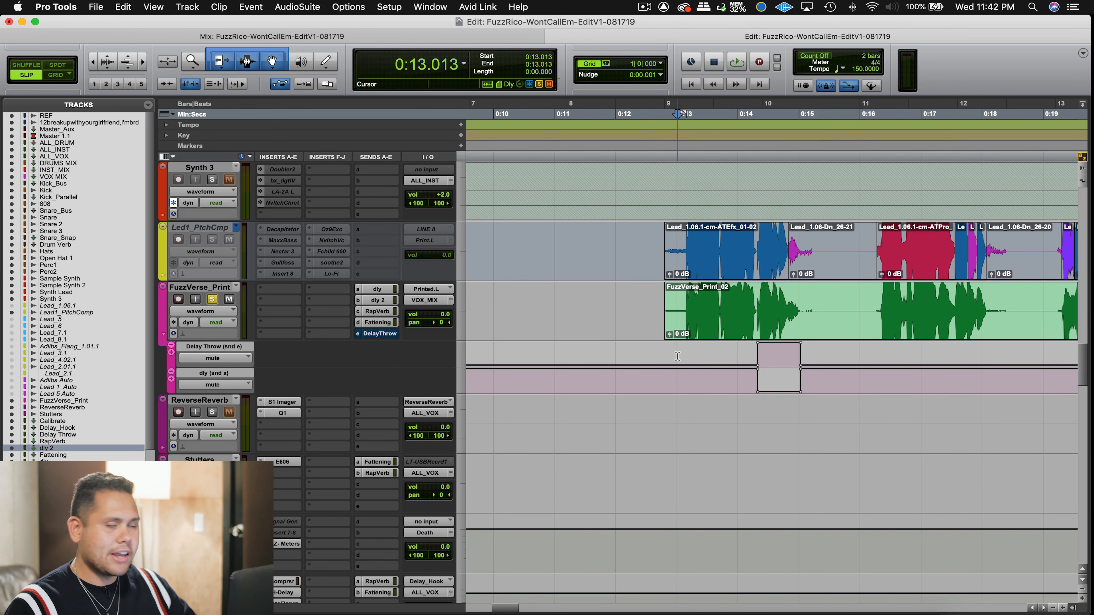
pyautogui.press('space')
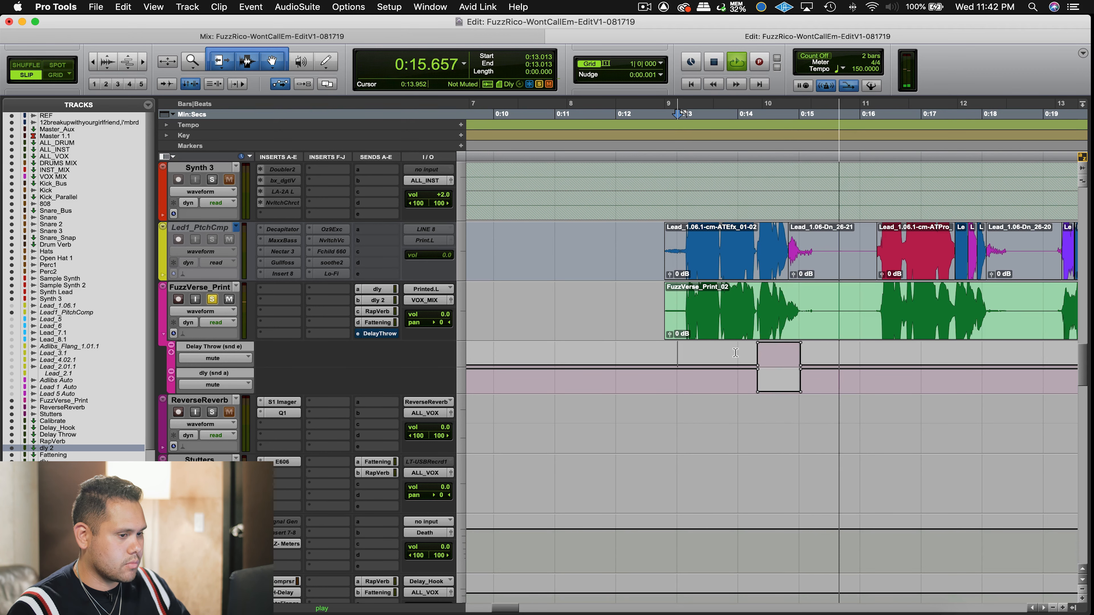
pyautogui.hscroll(5, 963, 334)
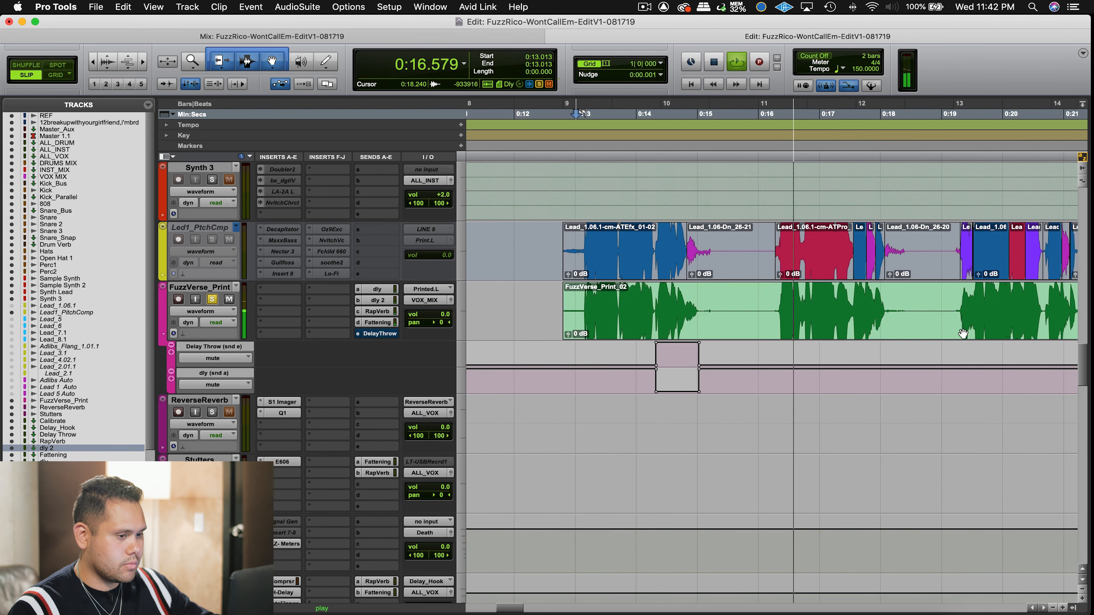
pyautogui.press('space')
# Separate the FuzzVerse_Print clip at 0:17.568, at the onset of the second phrase's last word.
pyautogui.click(859, 304)
pyautogui.press('t')
pyautogui.press('t')
pyautogui.press('t')
pyautogui.press('t')
pyautogui.press('t')
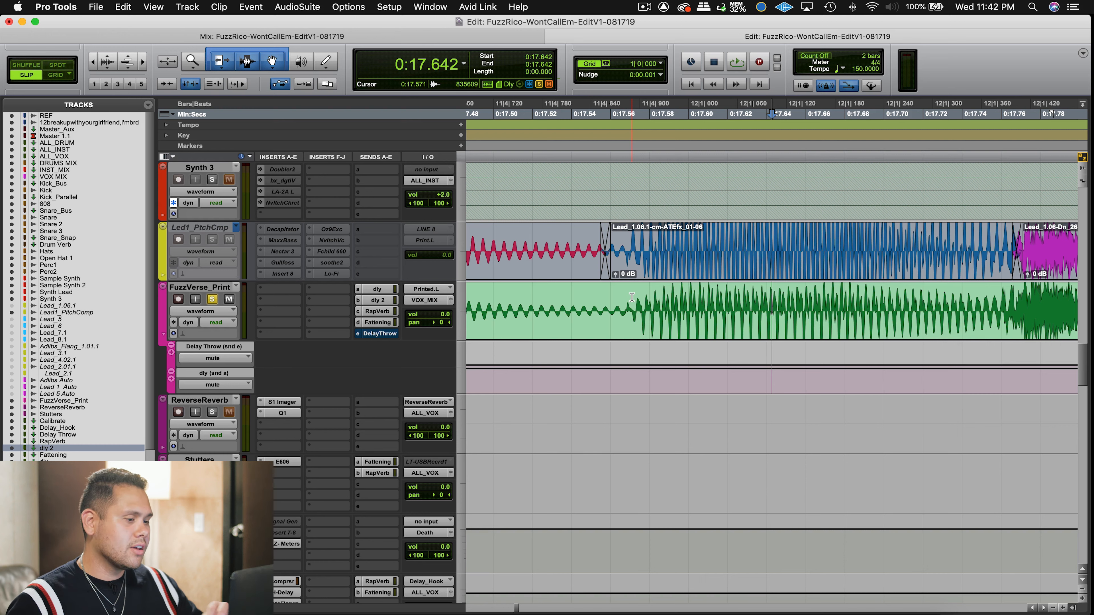
pyautogui.click(631, 298)
pyautogui.press('super+bracketright')
pyautogui.press('super+bracketright')
pyautogui.press('super+bracketright')
pyautogui.click(735, 298)
pyautogui.press('super+e')
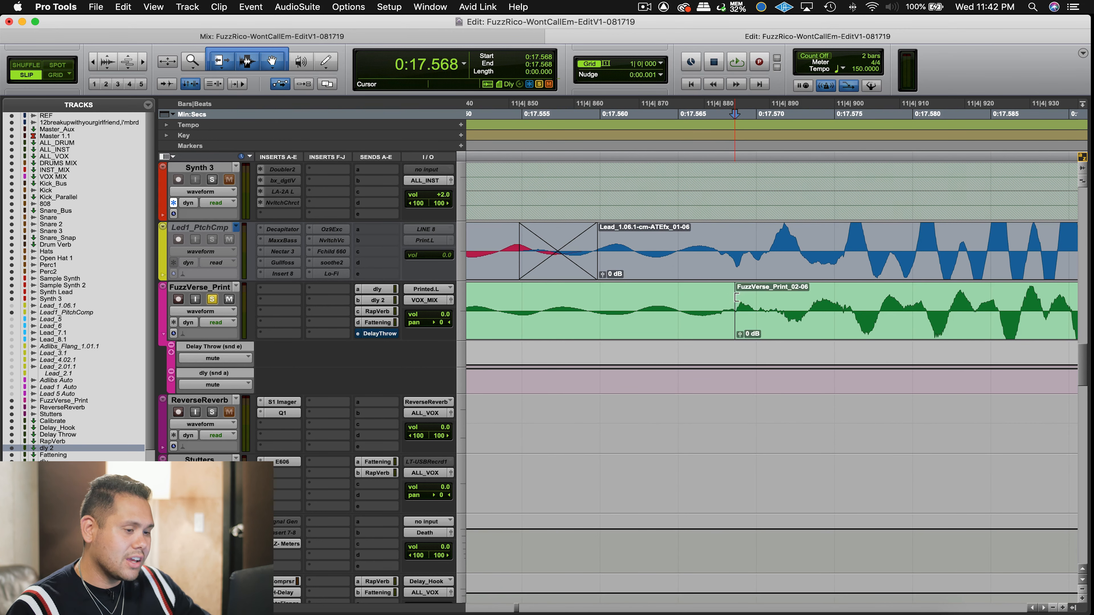
# Separate the FuzzVerse_Print clip at 0:18.066 to isolate the second phrase's ending.
pyautogui.press('super+bracketleft')
pyautogui.press('super+bracketleft')
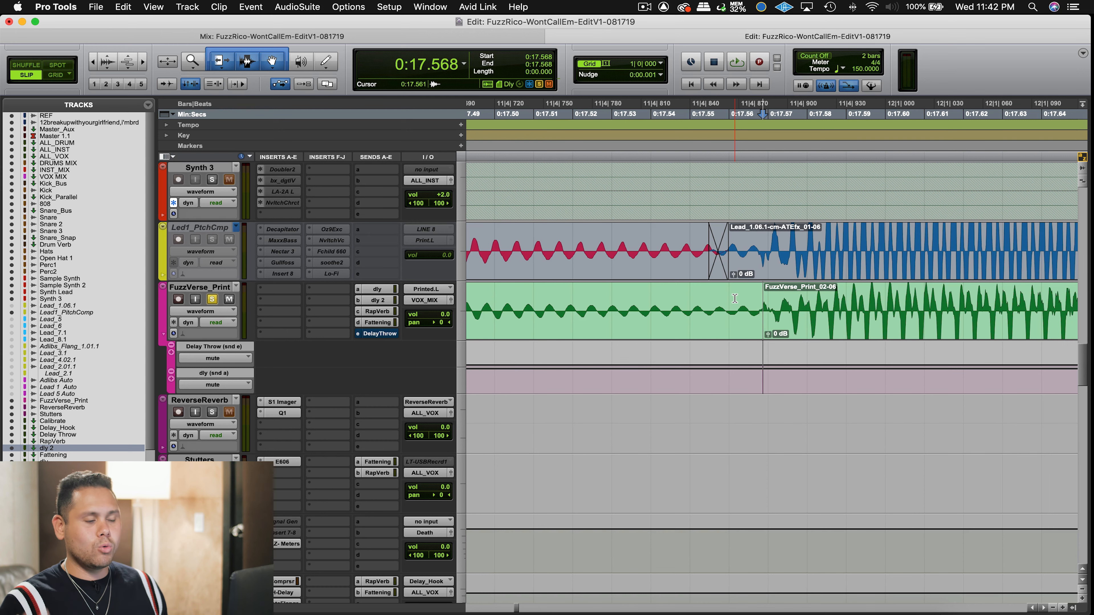
pyautogui.press('r')
pyautogui.press('r')
pyautogui.press('r')
pyautogui.press('r')
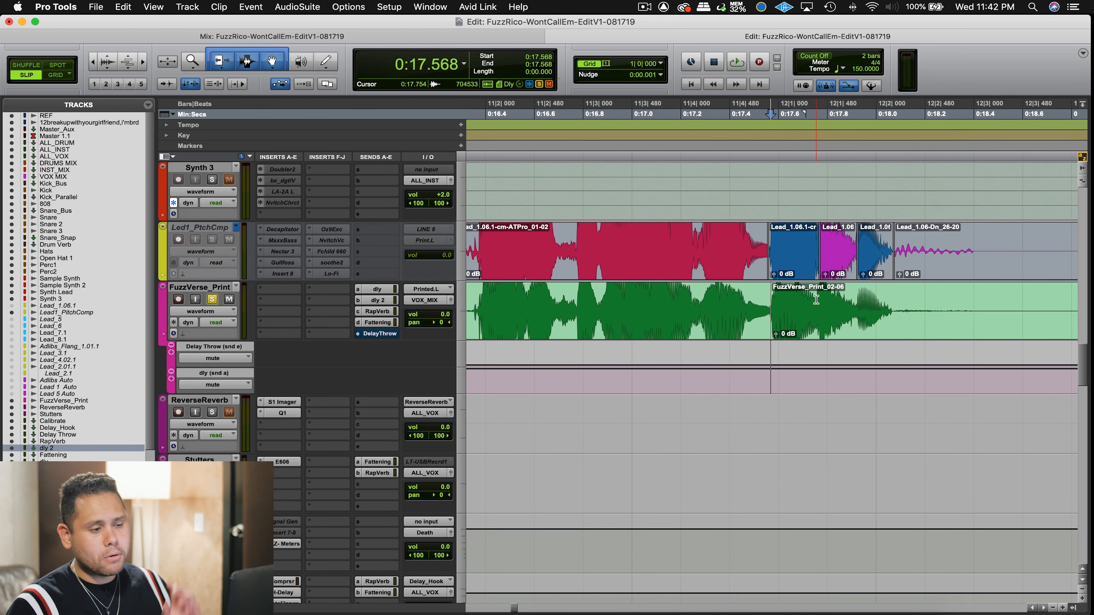
pyautogui.click(892, 303)
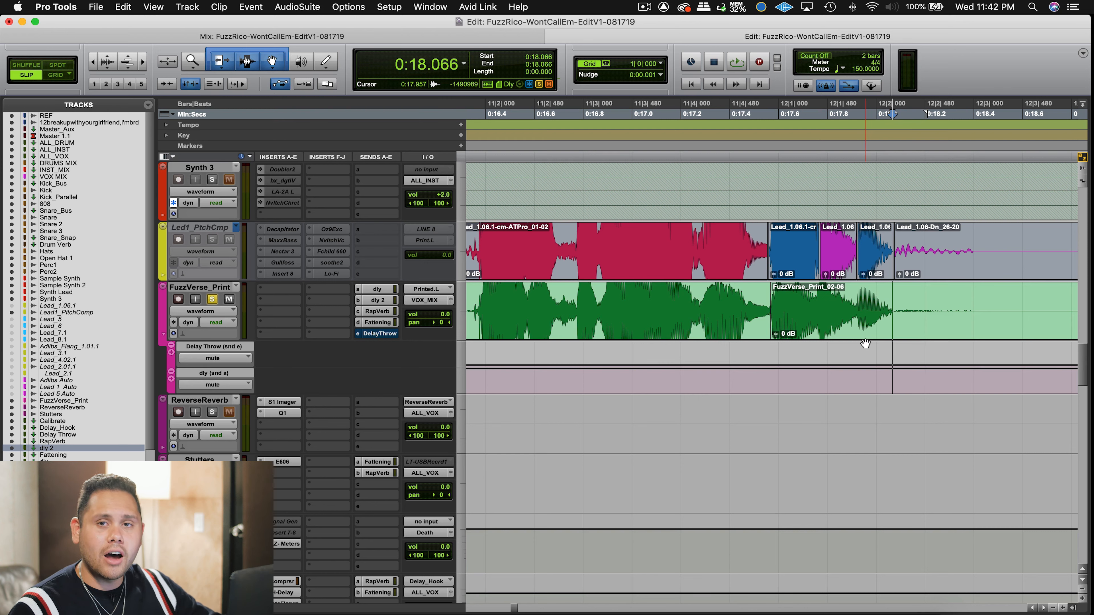
pyautogui.press('b')
# Automate the Delay Throw send unmuted and the dly send muted across the second phrase's ending, and play the verse from 0:12.949.
pyautogui.click(818, 338)
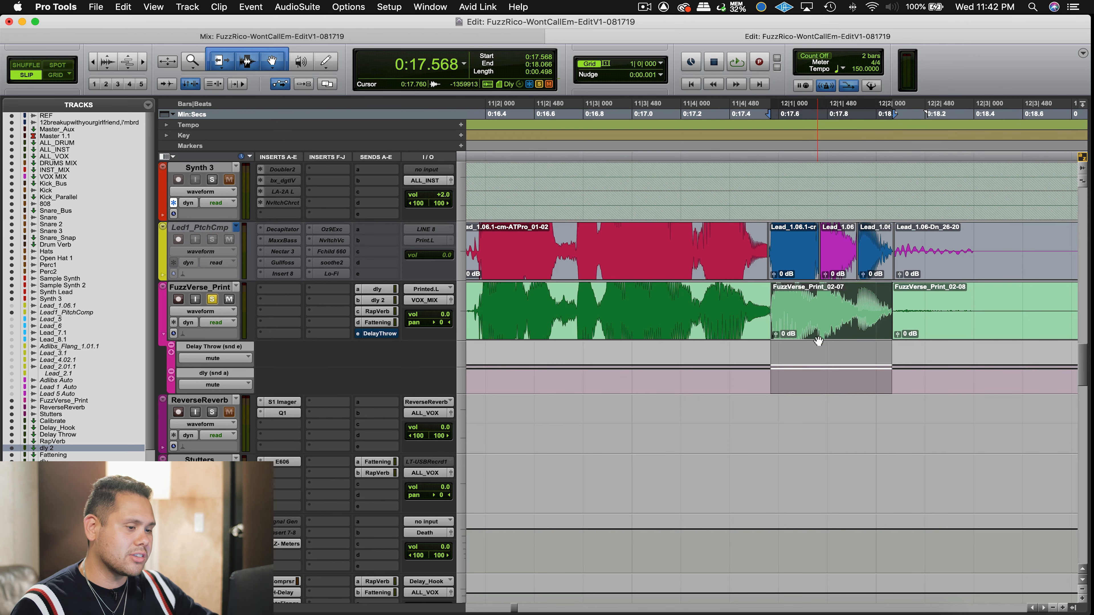
pyautogui.click(815, 347)
pyautogui.moveTo(829, 371); pyautogui.dragTo(827, 447)
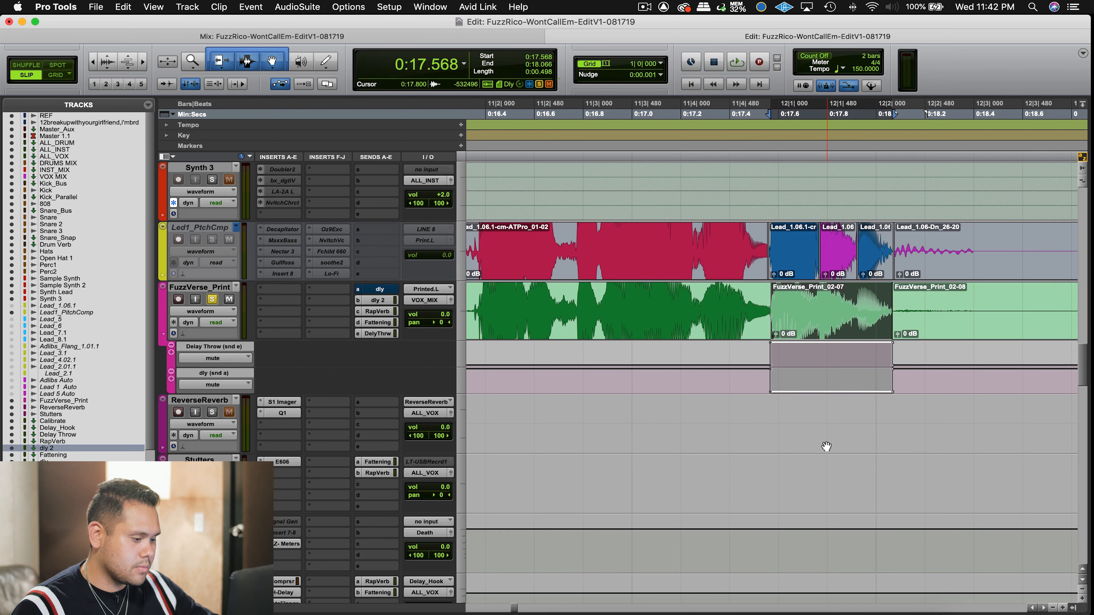
pyautogui.press('r')
pyautogui.press('r')
pyautogui.press('r')
pyautogui.click(630, 353)
pyautogui.press('space')
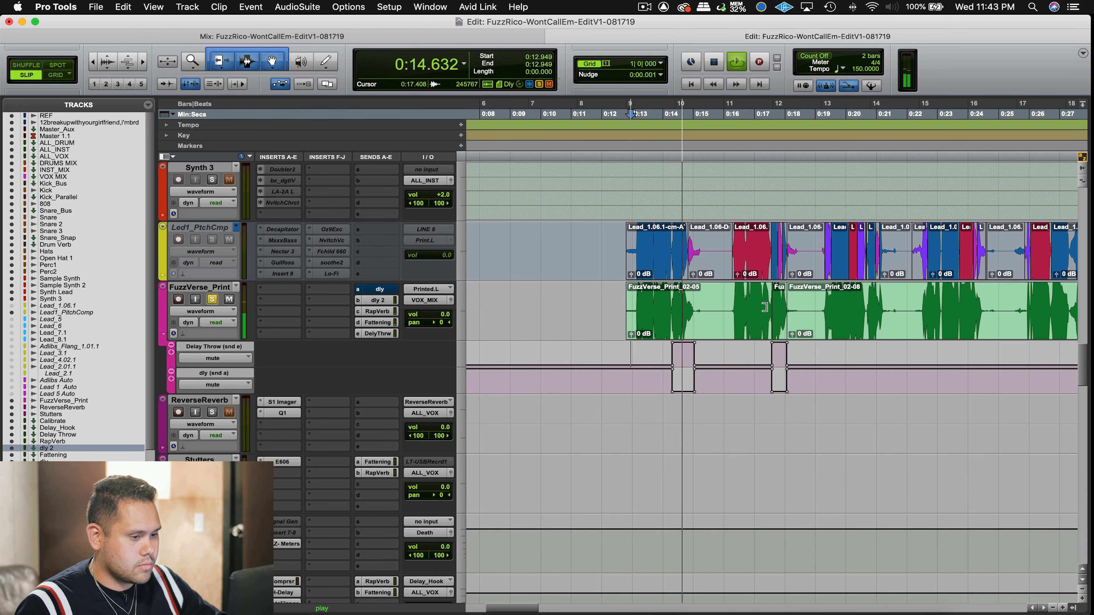
# Separate the FuzzVerse_Print clip at 0:20.708 and 0:21.246 to isolate the third phrase's ending.
pyautogui.click(876, 304)
pyautogui.press('t')
pyautogui.press('t')
pyautogui.press('t')
pyautogui.press('t')
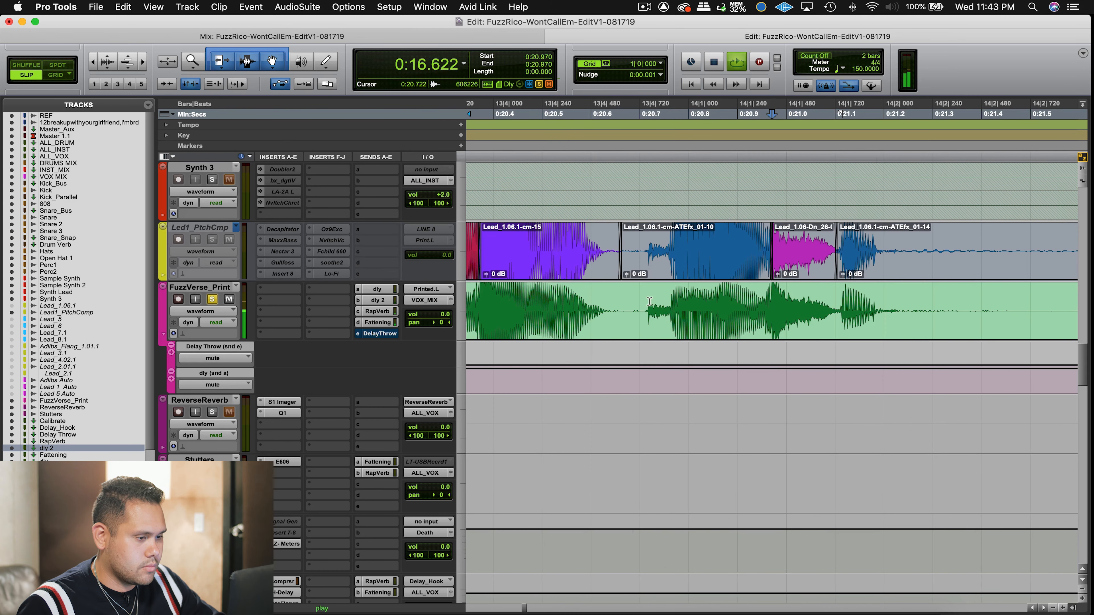
pyautogui.click(644, 302)
pyautogui.press('super+e')
pyautogui.click(907, 300)
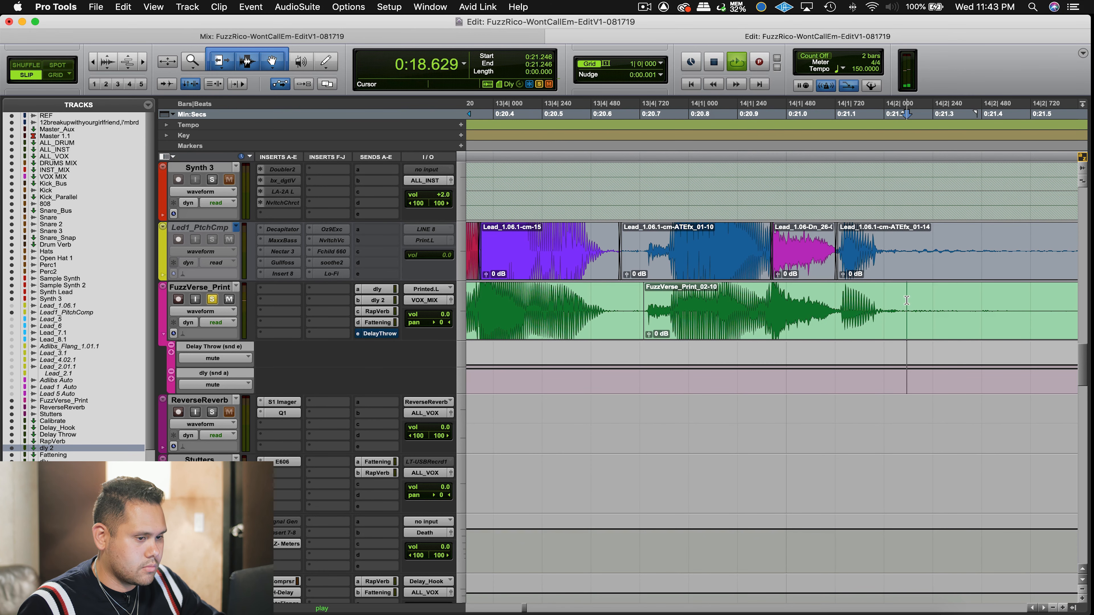
pyautogui.press('super+e')
# Automate the Delay Throw send unmuted and the dly send muted across the third phrase's ending.
pyautogui.click(842, 334)
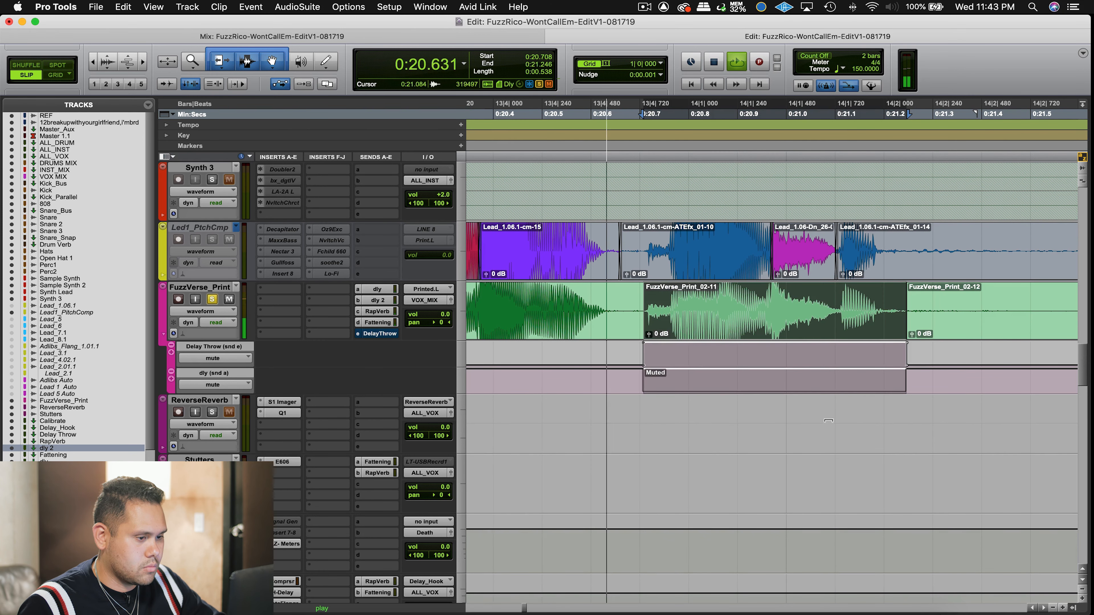
pyautogui.moveTo(827, 416); pyautogui.dragTo(827, 416)
pyautogui.press('r')
pyautogui.press('r')
pyautogui.press('r')
# Separate the FuzzVerse_Print clip at 0:23.721 and 0:24.542 to isolate the fourth phrase's ending.
pyautogui.click(957, 302)
pyautogui.press('t')
pyautogui.press('t')
pyautogui.press('t')
pyautogui.click(627, 312)
pyautogui.press('super+e')
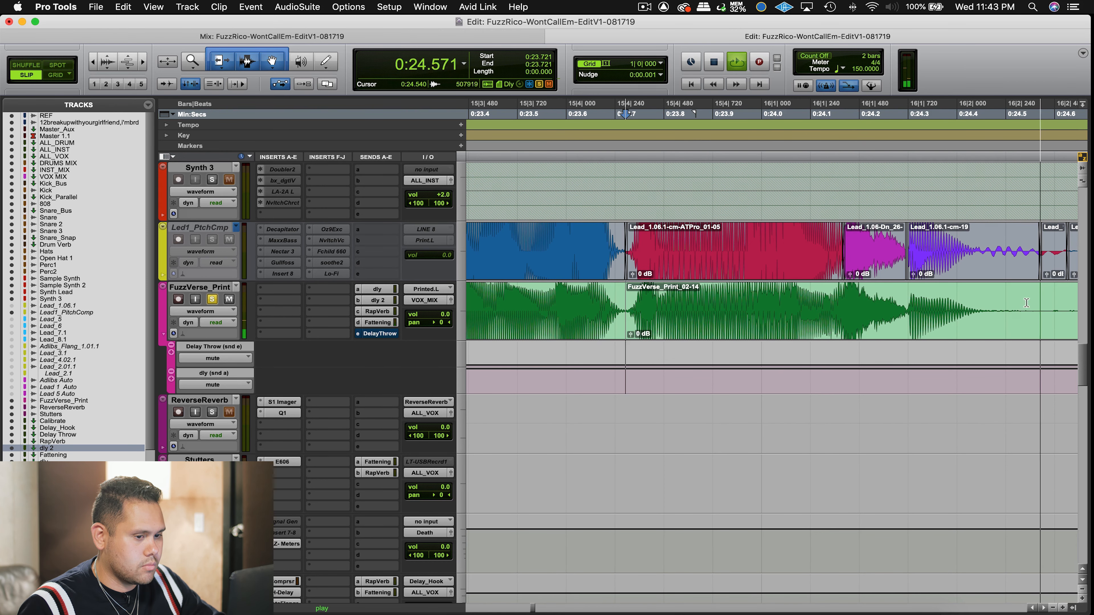
pyautogui.click(1027, 303)
pyautogui.press('super+e')
# Stop playback, and automate the Delay Throw send unmuted and the dly send muted across the fourth phrase's ending.
pyautogui.press('space')
pyautogui.click(924, 338)
pyautogui.click(918, 344)
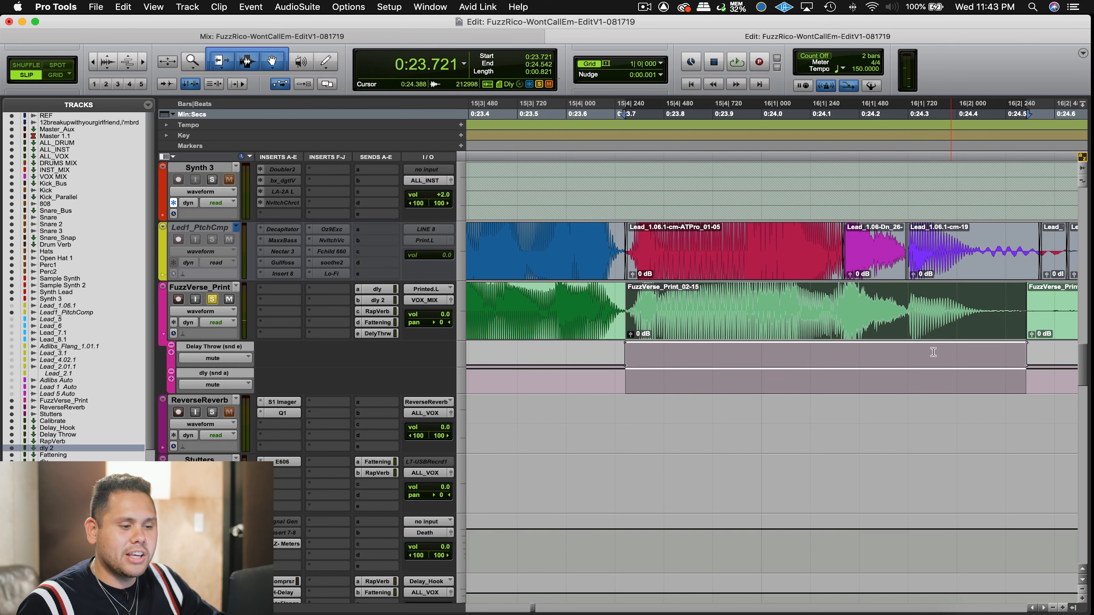
# Heal the FuzzVerse_Print clip splits between 0:22.848 and 0:25.205.
pyautogui.press('r')
pyautogui.press('r')
pyautogui.press('r')
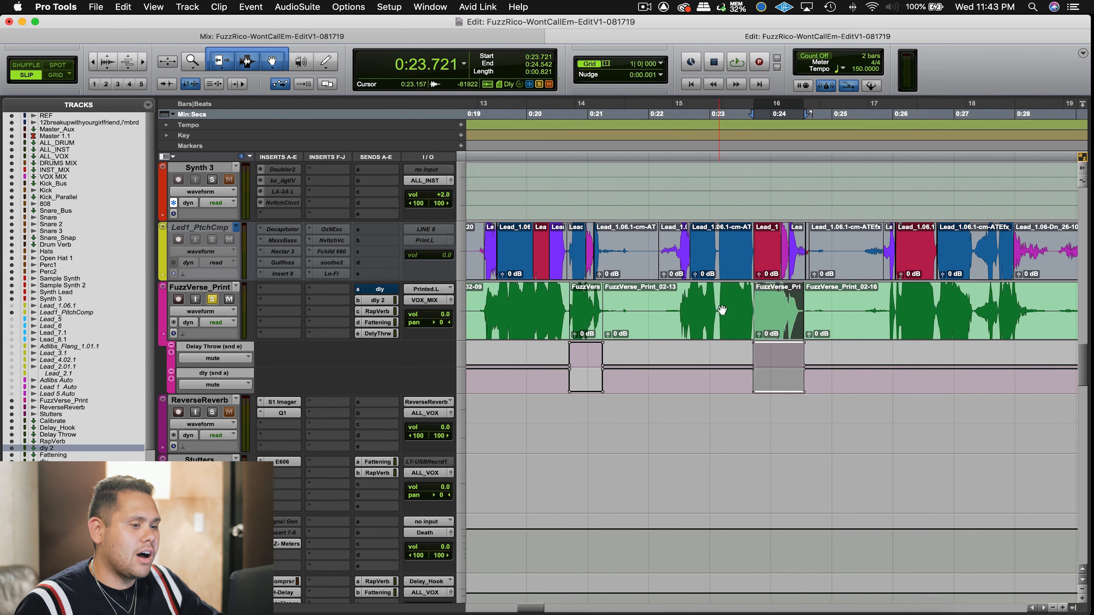
pyautogui.moveTo(701, 301); pyautogui.dragTo(845, 300)
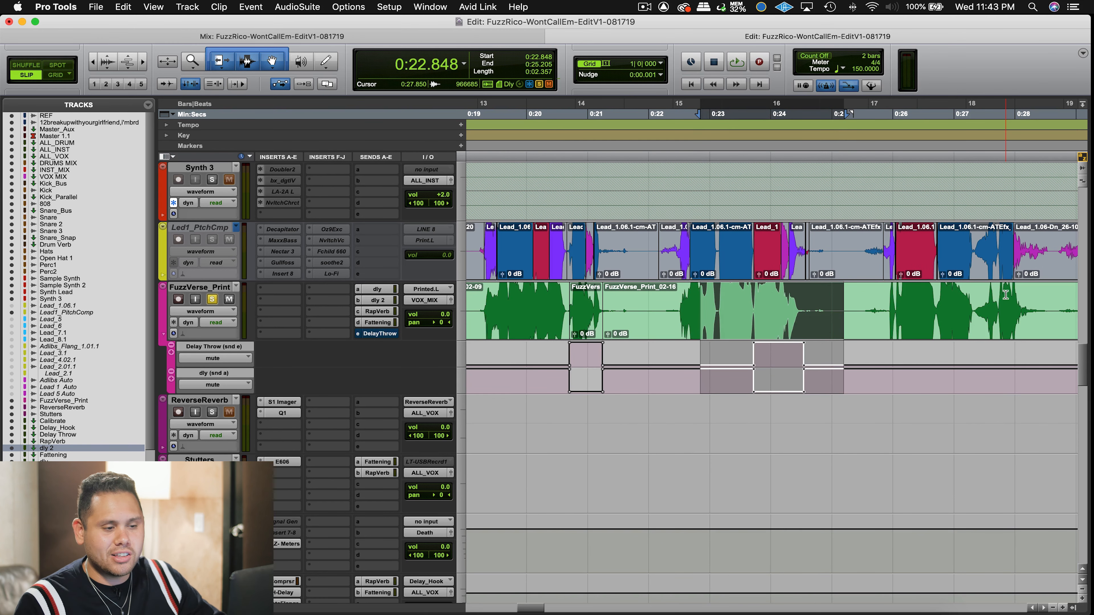
# Try separating the FuzzVerse_Print clip at 0:27.322, and audition the fifth phrase's ending from that point.
pyautogui.click(988, 301)
pyautogui.press('t')
pyautogui.press('t')
pyautogui.press('t')
pyautogui.press('t')
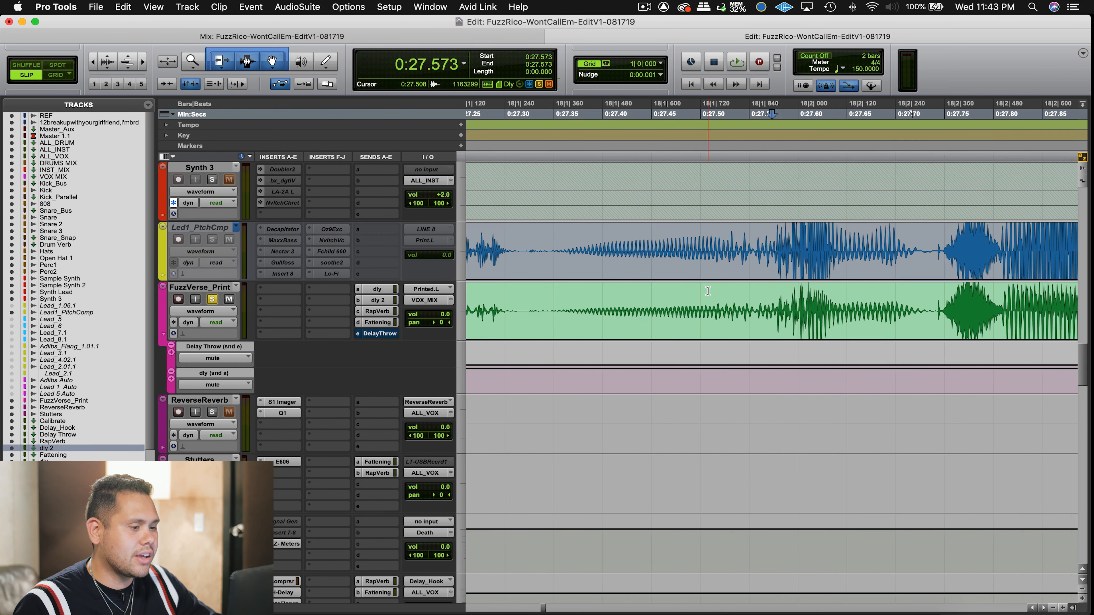
pyautogui.click(527, 302)
pyautogui.press('super+e')
pyautogui.press('space')
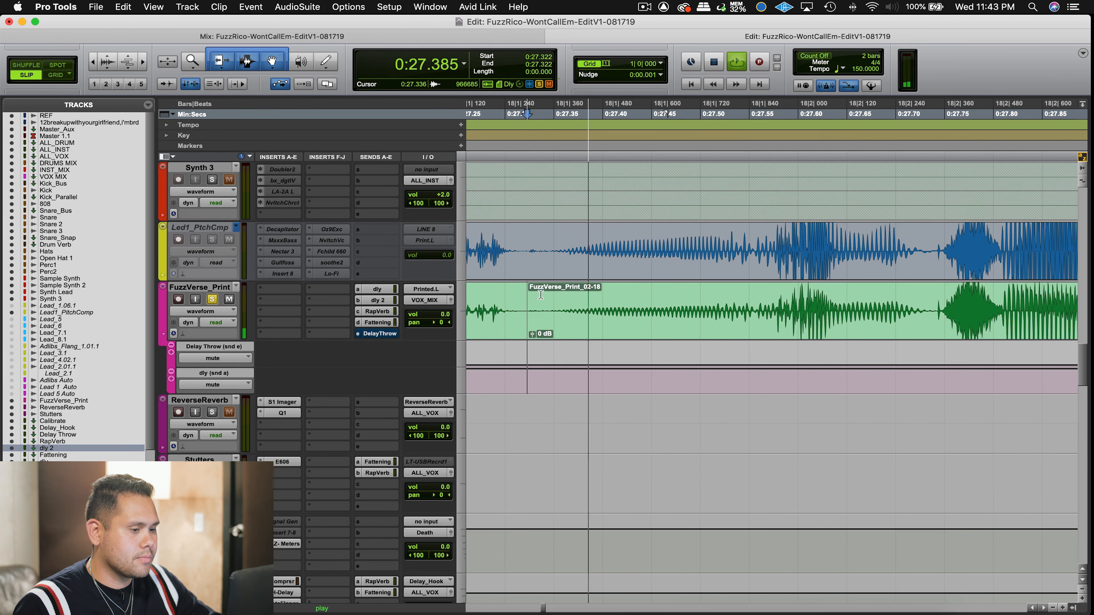
pyautogui.press('r')
pyautogui.press('r')
pyautogui.press('space')
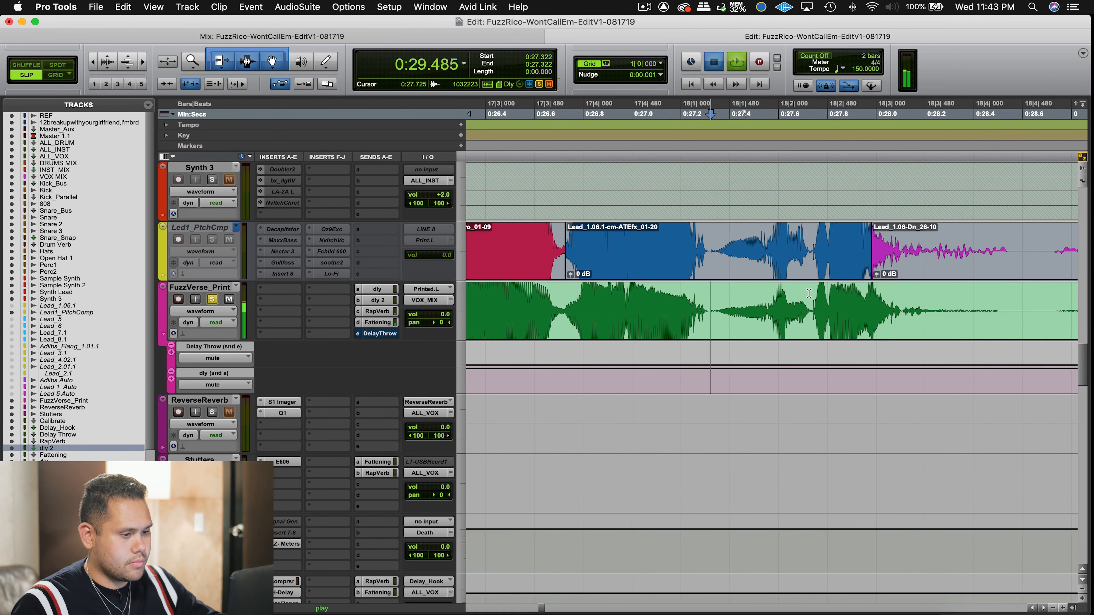
# Separate the FuzzVerse_Print clip at 0:27.742, at the onset of the fifth phrase's last word.
pyautogui.click(809, 300)
pyautogui.press('t')
pyautogui.press('t')
pyautogui.press('t')
pyautogui.press('t')
pyautogui.click(845, 295)
pyautogui.click(834, 295)
pyautogui.click(838, 296)
pyautogui.press('super+e')
# Separate the FuzzVerse_Print clip at 0:28.506 to isolate the fifth phrase's ending.
pyautogui.press('r')
pyautogui.press('r')
pyautogui.press('r')
pyautogui.press('r')
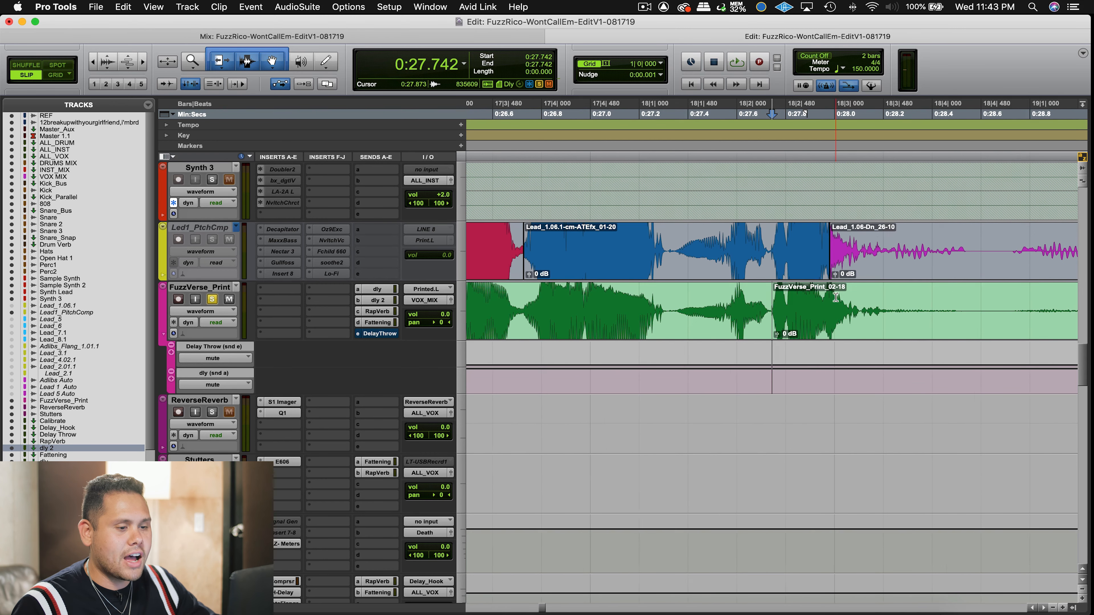
pyautogui.click(958, 304)
pyautogui.press('super+e')
# Automate the Delay Throw send unmuted and the dly send muted across the fifth phrase's ending.
pyautogui.click(887, 329)
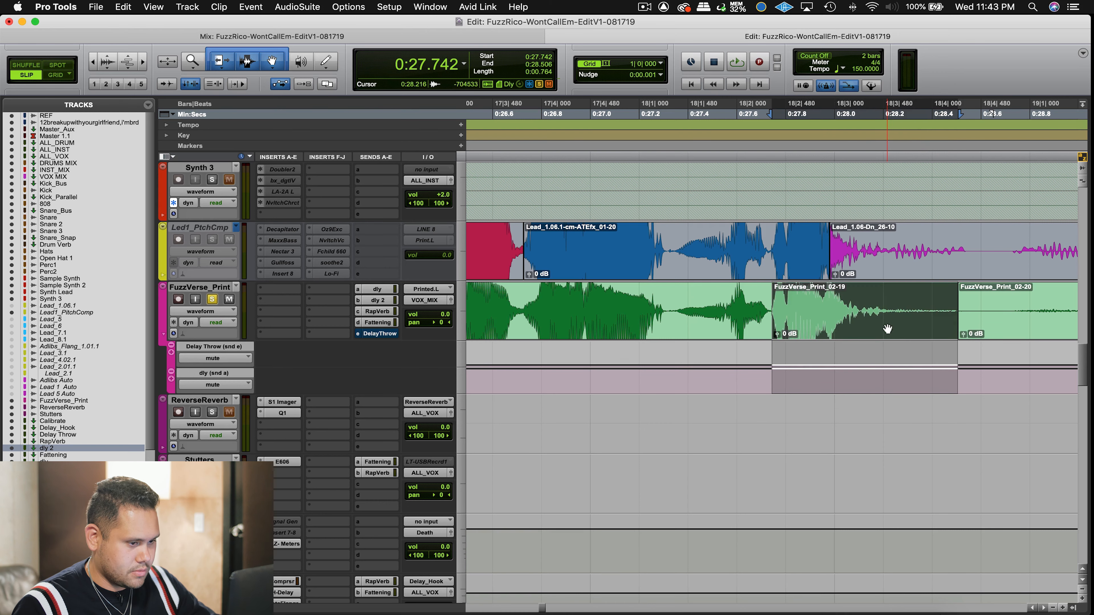
pyautogui.click(870, 345)
pyautogui.click(860, 373)
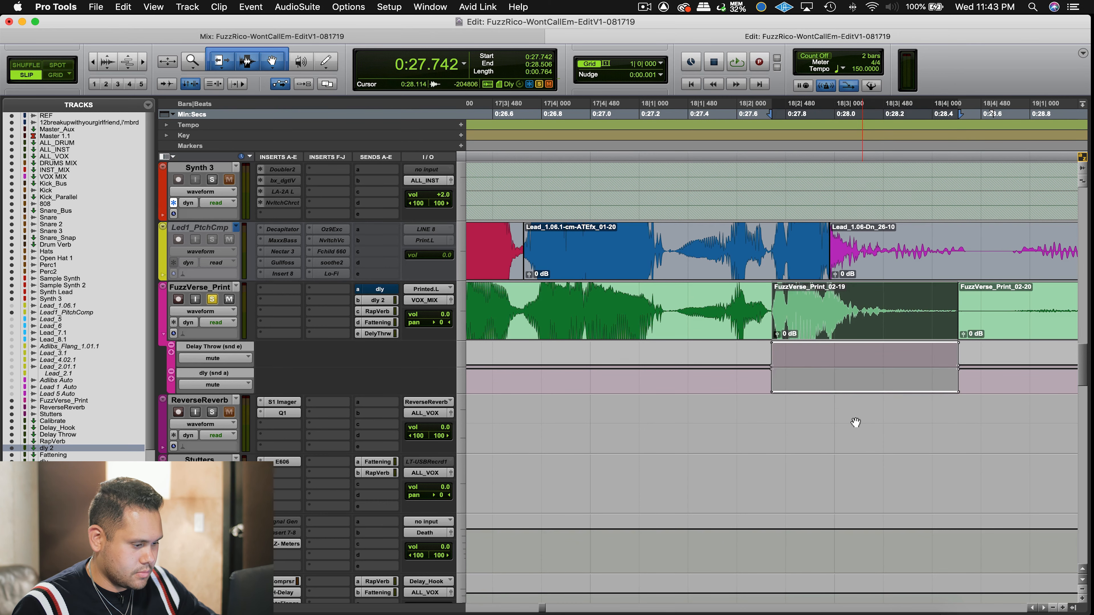
# Locate the sixth phrase's ending on FuzzVerse_Print and audition it from 0:30.738.
pyautogui.press('r')
pyautogui.press('r')
pyautogui.press('r')
pyautogui.press('r')
pyautogui.press('r')
pyautogui.click(704, 361)
pyautogui.press('t')
pyautogui.press('t')
pyautogui.press('t')
pyautogui.press('t')
pyautogui.press('t')
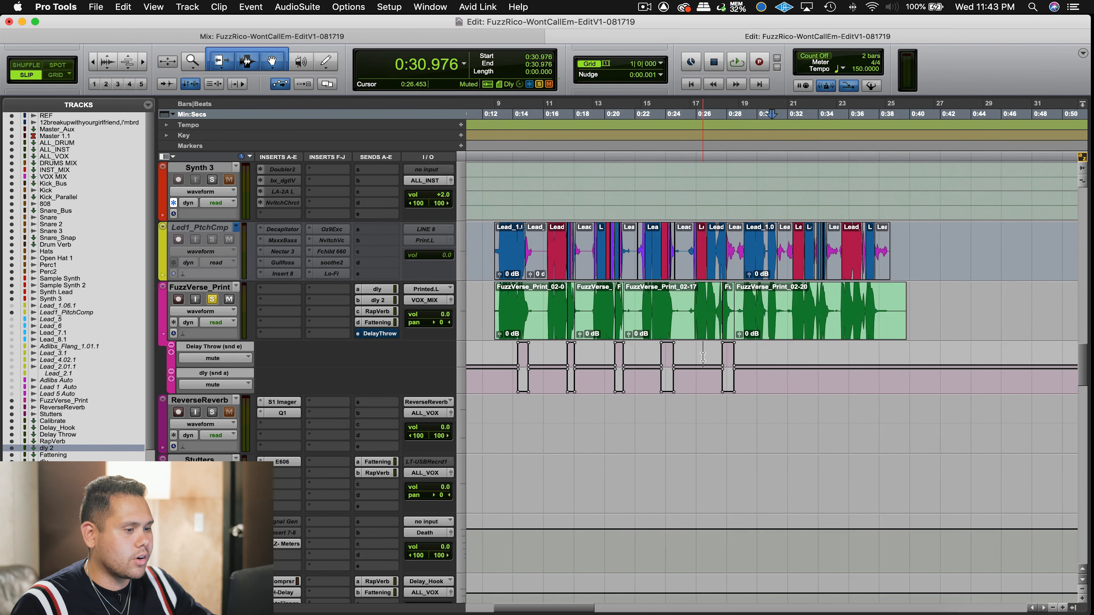
pyautogui.press('space')
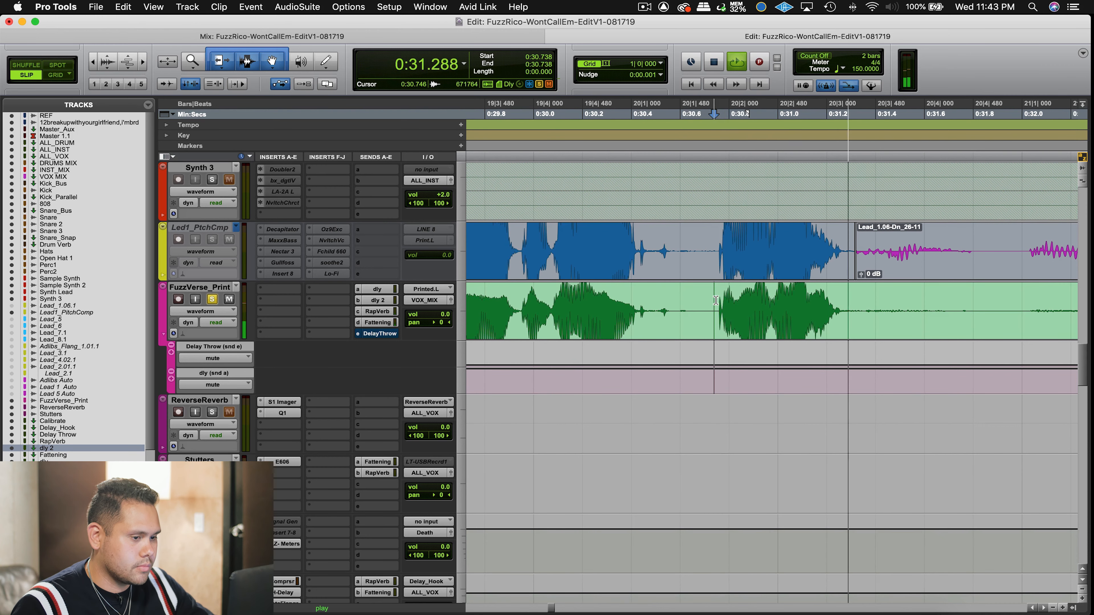
pyautogui.press('space')
# Audition the last word of the sixth phrase from 0:30.981.
pyautogui.click(774, 299)
pyautogui.press('t')
pyautogui.press('t')
pyautogui.press('t')
pyautogui.press('t')
pyautogui.press('t')
pyautogui.press('r')
pyautogui.press('r')
pyautogui.press('r')
pyautogui.press('space')
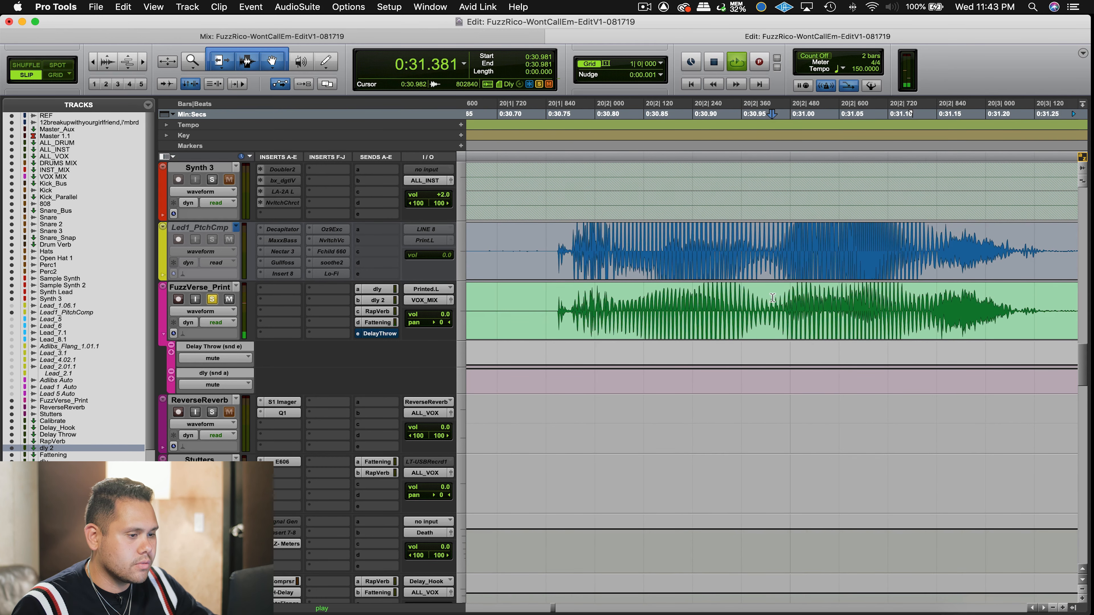
pyautogui.press('space')
# Separate the FuzzVerse_Print clip at 0:30.980, at the onset of the sixth phrase's last word.
pyautogui.press('t')
pyautogui.press('t')
pyautogui.press('t')
pyautogui.press('t')
pyautogui.press('t')
pyautogui.click(713, 295)
pyautogui.press('b')
# Play the sixth phrase's ending from the new split at 0:30.980.
pyautogui.press('r')
pyautogui.press('r')
pyautogui.press('r')
pyautogui.press('r')
pyautogui.press('r')
pyautogui.press('r')
pyautogui.press('r')
pyautogui.press('space')
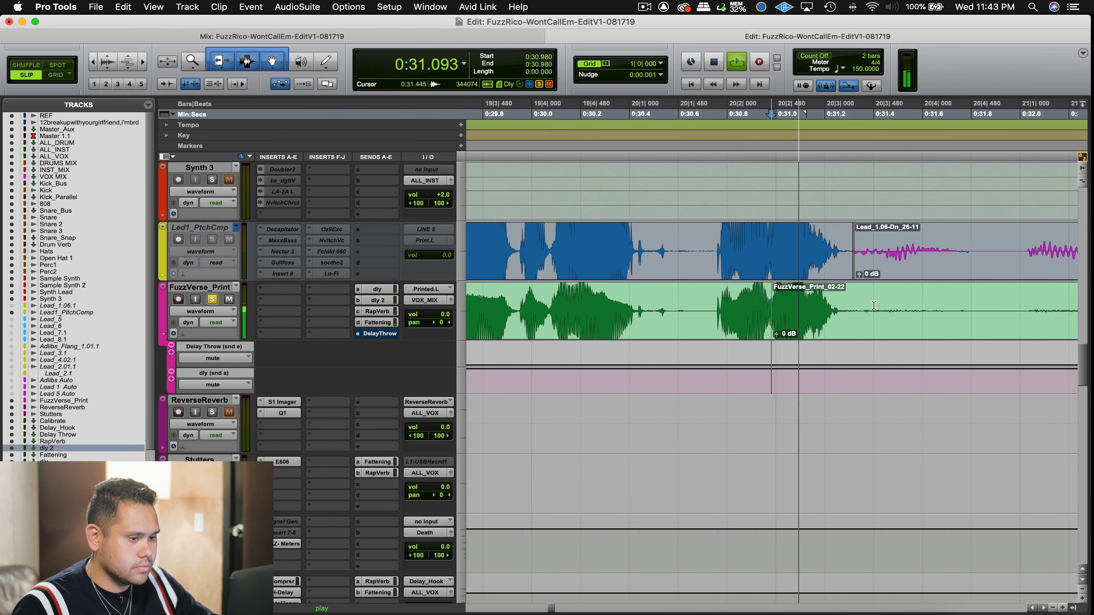
pyautogui.press('space')
# Try separating the FuzzVerse_Print clip at 0:31.528, and play from that point.
pyautogui.click(904, 305)
pyautogui.press('b')
pyautogui.press('space')
pyautogui.press('super+z')
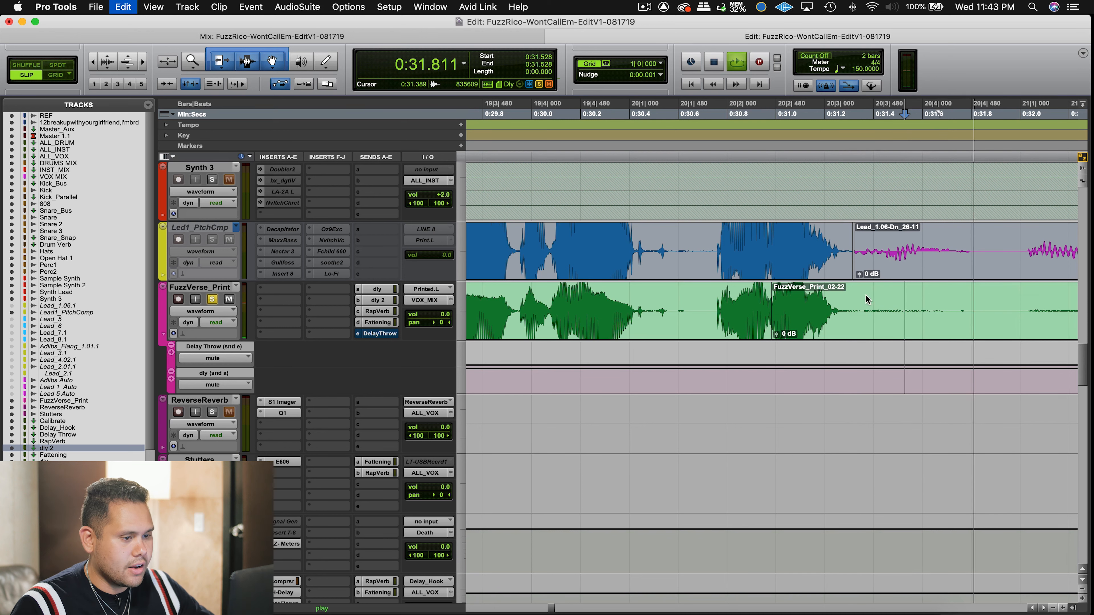
pyautogui.press('space')
# Separate the FuzzVerse_Print clip at 0:31.349, and automate Delay Throw unmuted and dly muted across the isolated ending.
pyautogui.click(861, 298)
pyautogui.press('b')
pyautogui.click(804, 331)
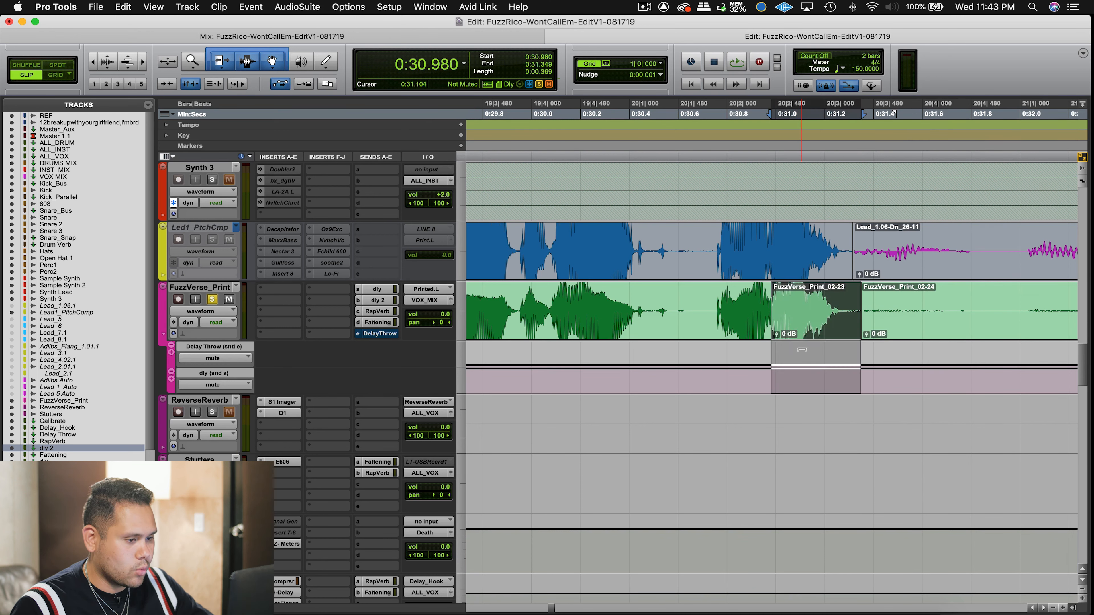
pyautogui.click(820, 346)
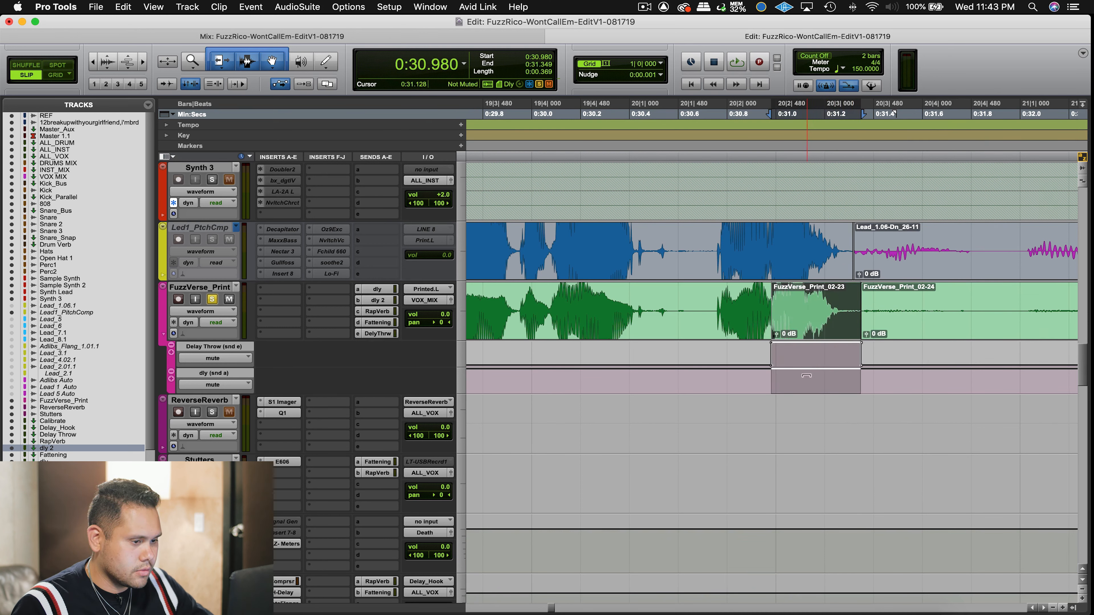
pyautogui.moveTo(808, 372); pyautogui.dragTo(807, 388)
# Play the verse from 0:30.464 to audition the sixth phrase's delay throw.
pyautogui.press('r')
pyautogui.press('r')
pyautogui.click(740, 295)
pyautogui.press('space')
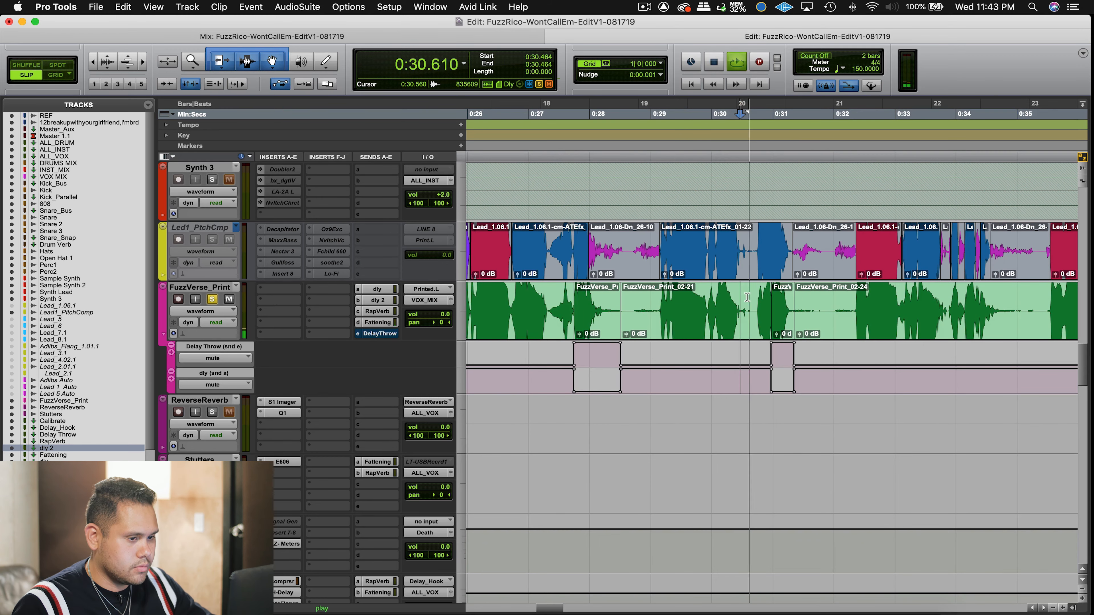
# Separate the FuzzVerse_Print clip at 0:34.157, where the seventh phrase's ending begins.
pyautogui.hscroll(5, 810, 288)
pyautogui.click(764, 297)
pyautogui.press('t')
pyautogui.press('t')
pyautogui.press('t')
pyautogui.press('t')
pyautogui.press('t')
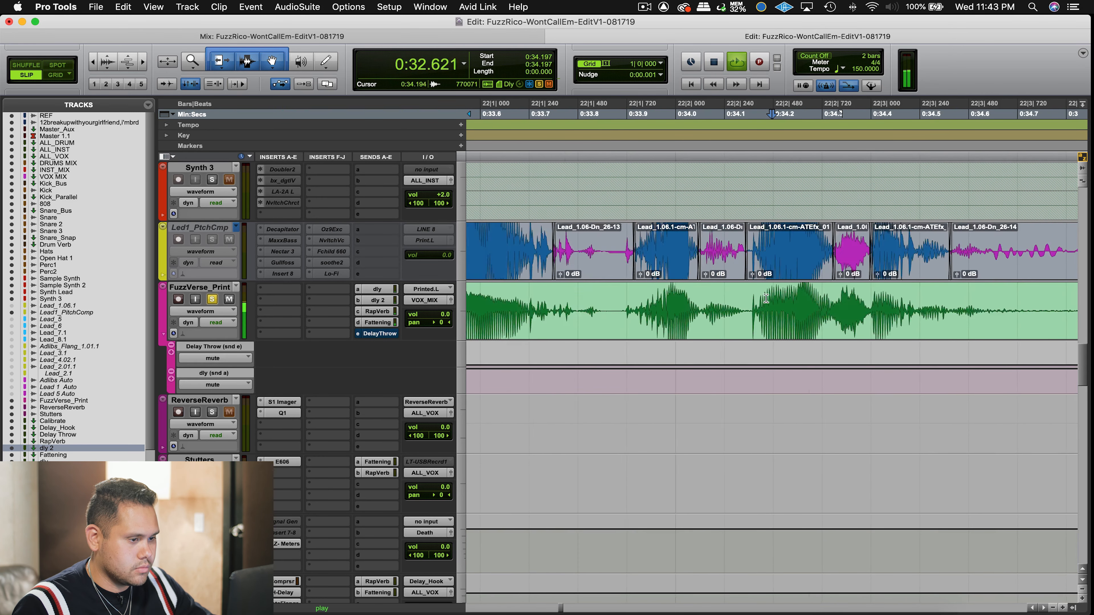
pyautogui.click(693, 300)
pyautogui.press('b')
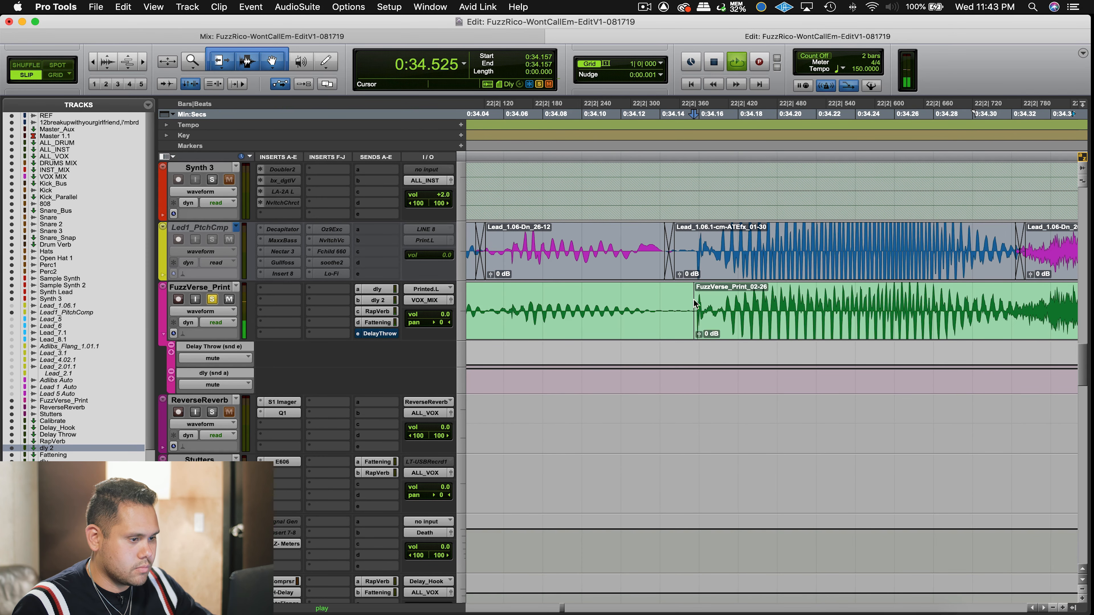
# Separate FuzzVerse_Print at 0:34.893, and automate Delay Throw unmuted and dly muted across the isolated seventh ending.
pyautogui.press('r')
pyautogui.press('r')
pyautogui.press('r')
pyautogui.press('space')
pyautogui.click(980, 304)
pyautogui.click(941, 306)
pyautogui.press('b')
pyautogui.doubleClick(834, 341)
pyautogui.moveTo(839, 342); pyautogui.dragTo(856, 383)
pyautogui.press('r')
pyautogui.press('r')
pyautogui.press('r')
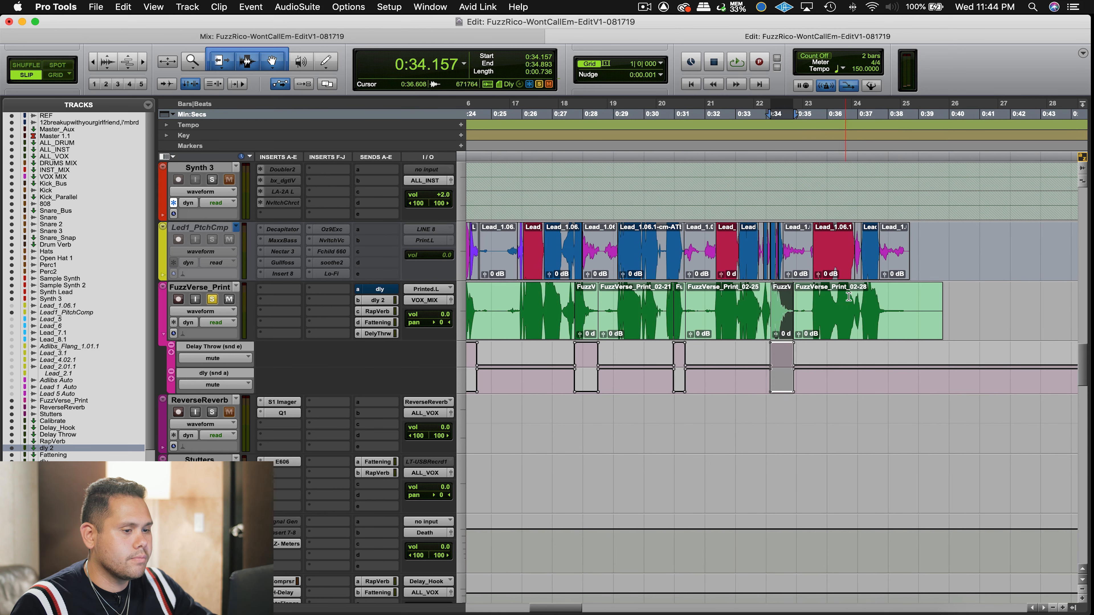
# Play the rest of the verse past the seventh delay throw, and audition the eighth phrase's ending from 0:37.248.
pyautogui.click(848, 297)
pyautogui.press('space')
pyautogui.click(865, 304)
pyautogui.press('t')
pyautogui.press('t')
pyautogui.press('t')
pyautogui.press('t')
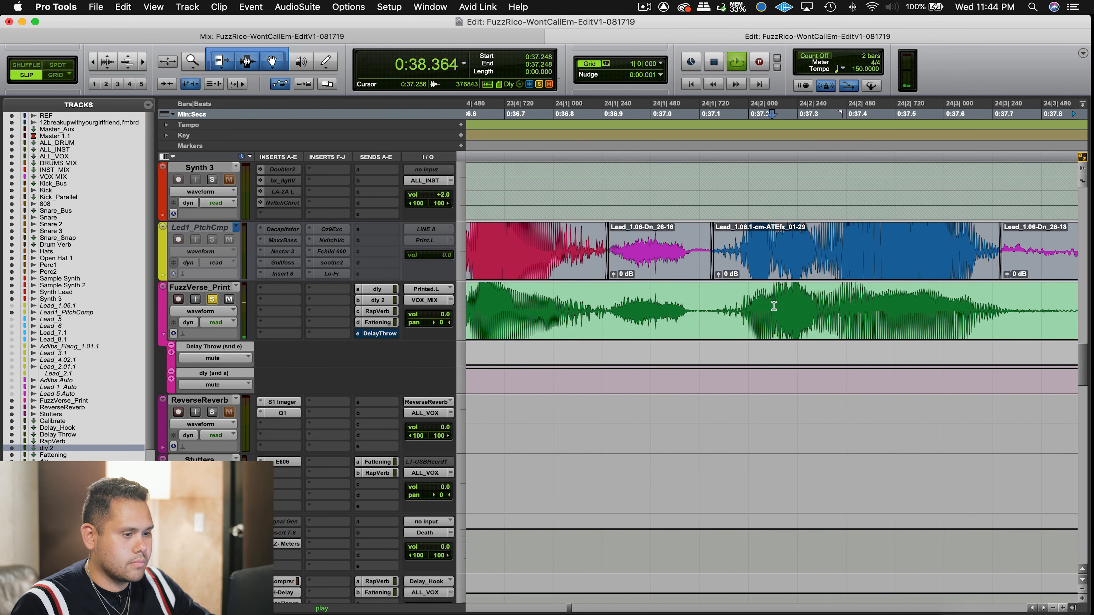
pyautogui.press('space')
# Locate the start of the eighth phrase's last word, and play it from 0:37.348.
pyautogui.click(836, 297)
pyautogui.click(825, 298)
pyautogui.click(809, 298)
pyautogui.click(821, 294)
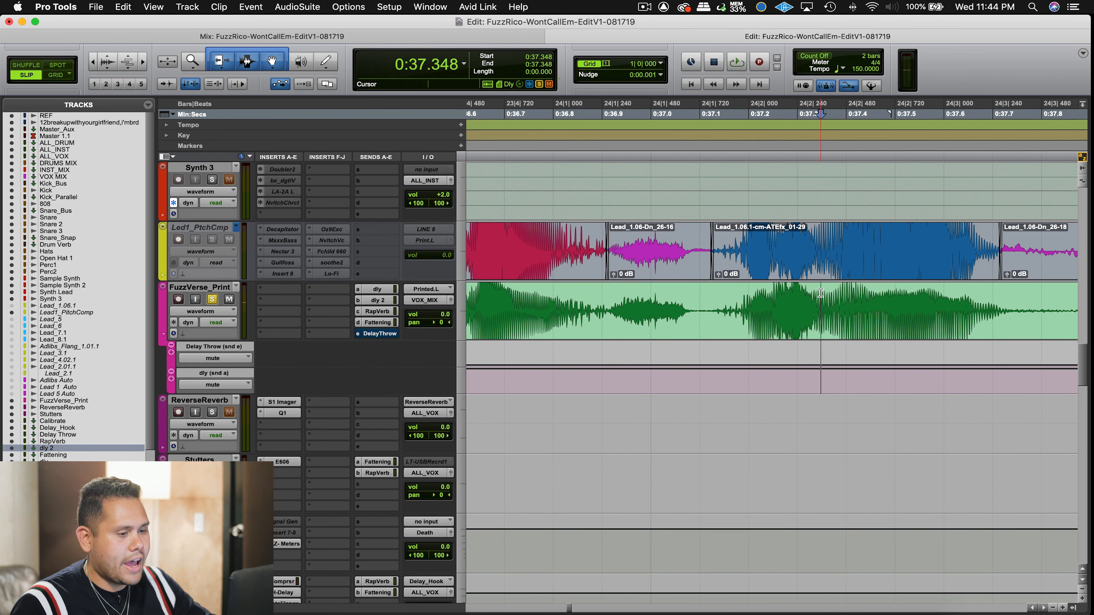
pyautogui.press('space')
pyautogui.press('space')
# Separate the FuzzVerse_Print clip at 0:37.340, and play from the new split.
pyautogui.press('t')
pyautogui.press('t')
pyautogui.press('t')
pyautogui.press('t')
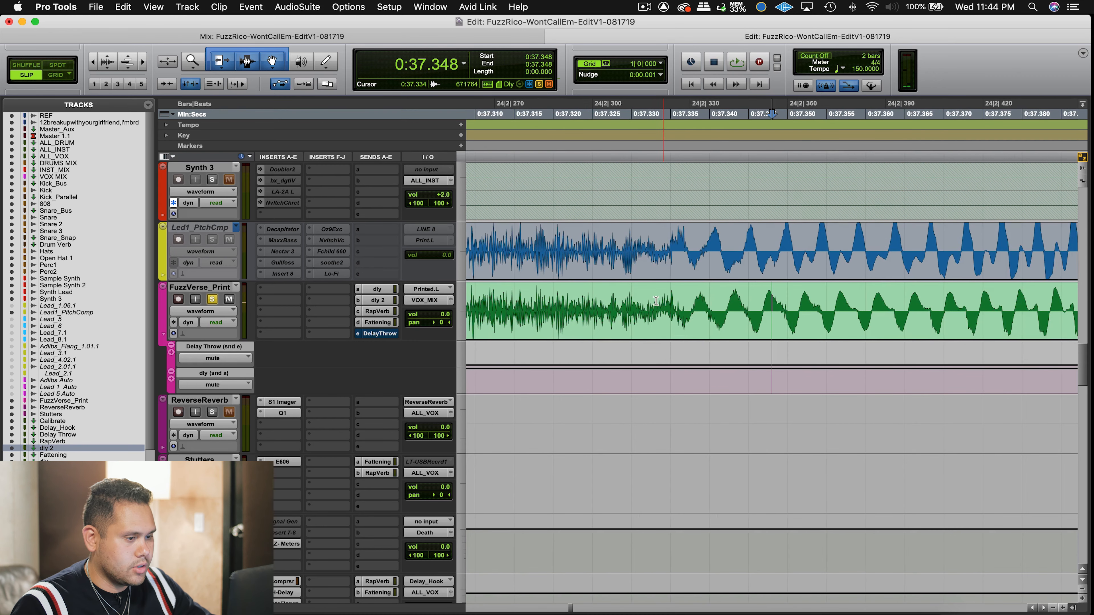
pyautogui.press('t')
pyautogui.click(648, 298)
pyautogui.press('b')
pyautogui.press('space')
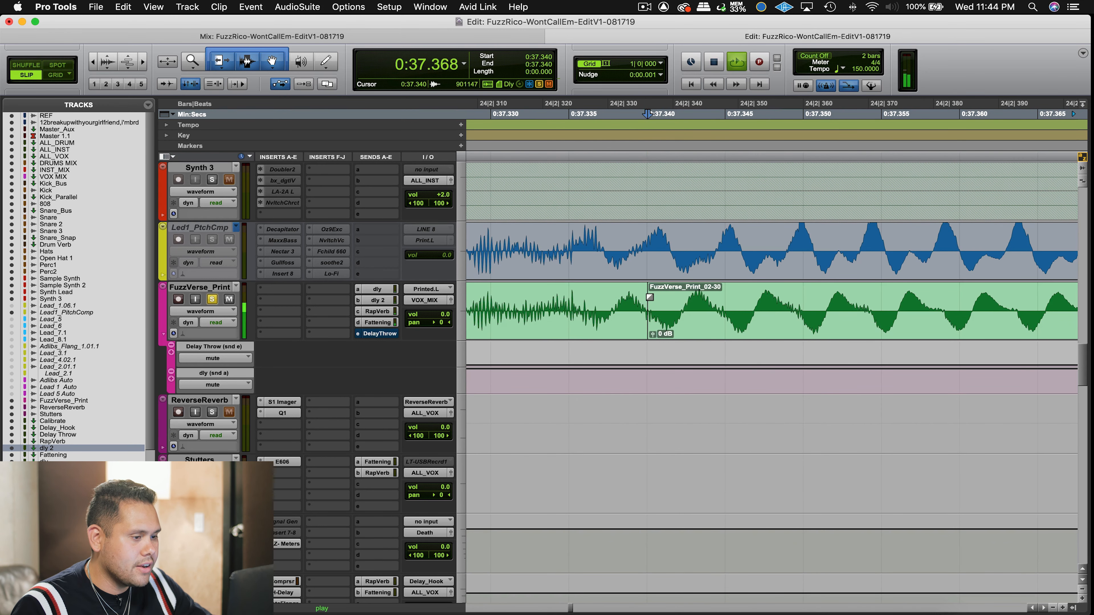
# Separate FuzzVerse_Print at 0:37.968, and automate Delay Throw unmuted and dly muted across the isolated eighth ending.
pyautogui.press('space')
pyautogui.press('r')
pyautogui.press('r')
pyautogui.press('r')
pyautogui.press('r')
pyautogui.press('r')
pyautogui.press('r')
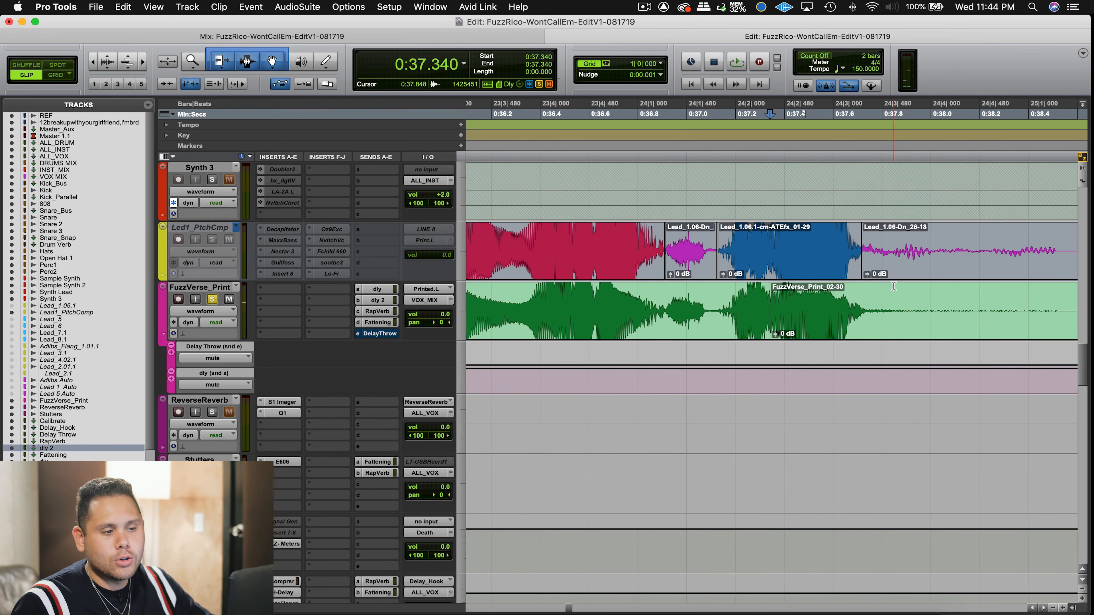
pyautogui.click(923, 301)
pyautogui.press('b')
pyautogui.click(852, 341)
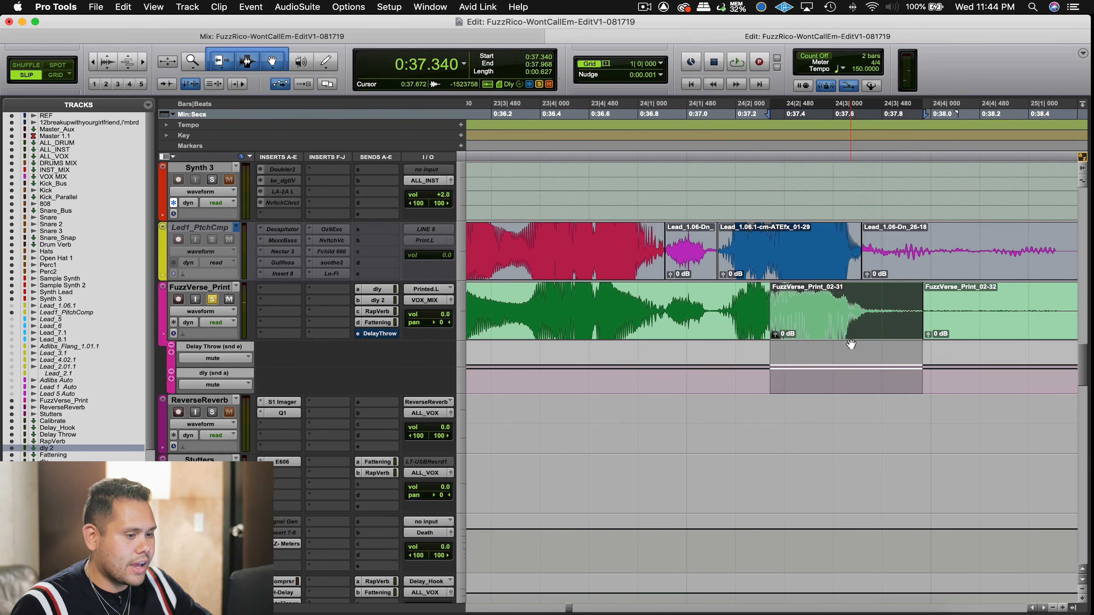
pyautogui.click(847, 347)
pyautogui.moveTo(848, 372); pyautogui.dragTo(853, 464)
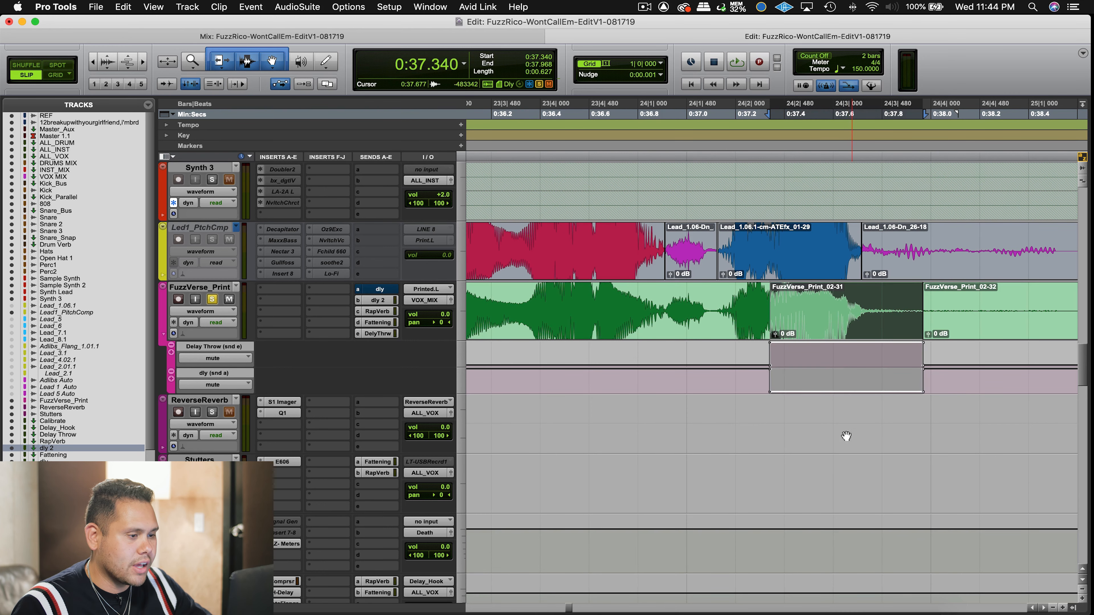
# Select the whole FuzzVerse_Print verse, and heal its separations into one continuous clip.
pyautogui.press('r')
pyautogui.press('r')
pyautogui.press('r')
pyautogui.press('r')
pyautogui.press('r')
pyautogui.press('r')
pyautogui.moveTo(505, 306); pyautogui.dragTo(748, 322)
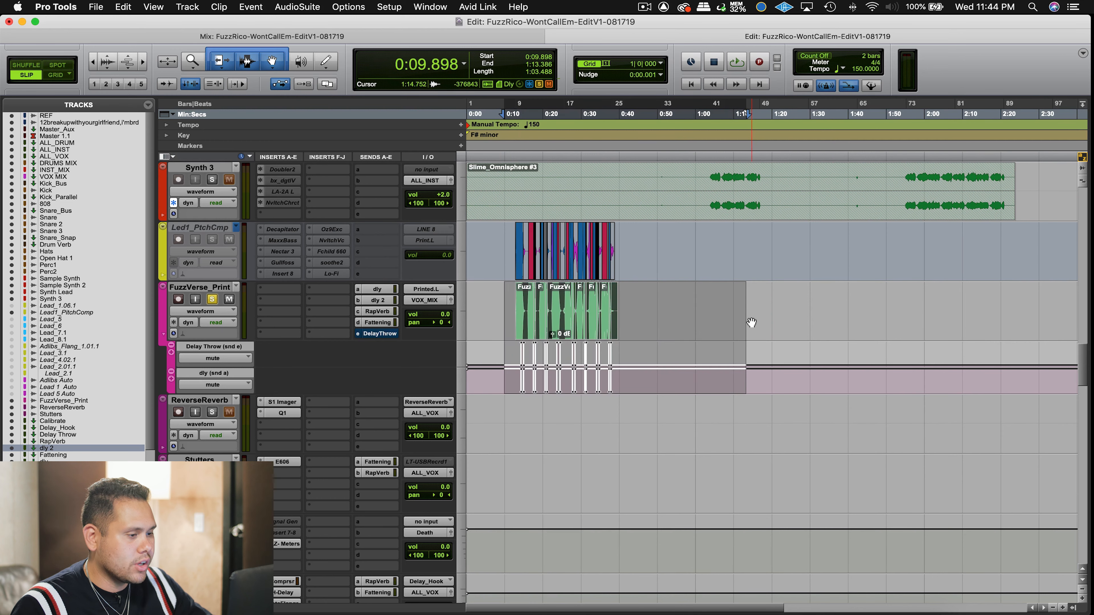
pyautogui.click(549, 306)
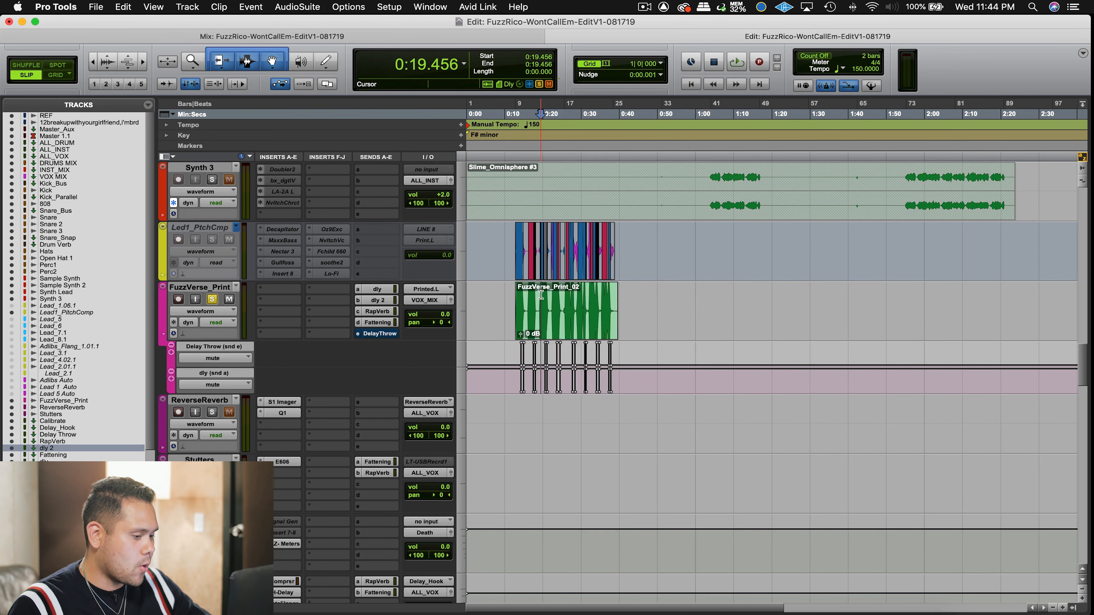
# Play the verse from 0:13.077 to audition all the automated delay throws.
pyautogui.press('t')
pyautogui.press('t')
pyautogui.press('t')
pyautogui.press('t')
pyautogui.press('r')
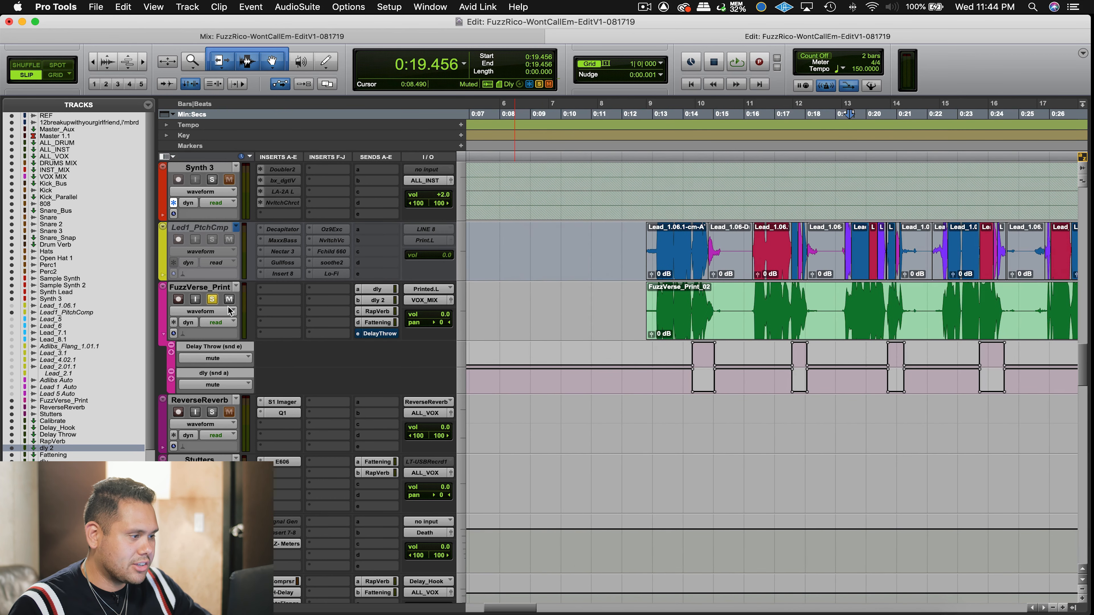
pyautogui.click(654, 358)
pyautogui.press('space')
# Set the Delay Throw track's RCompressor threshold to -38.1 and its volume to -2.0 during playback.
pyautogui.scroll(-10, 562, 373)
pyautogui.scroll(5, 562, 373)
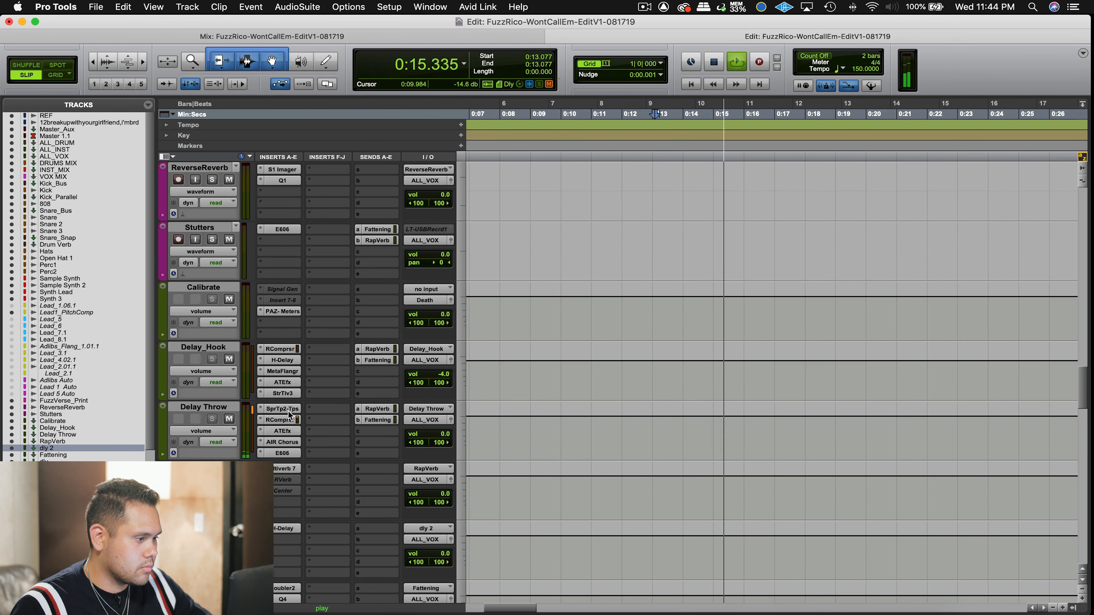
pyautogui.click(299, 417)
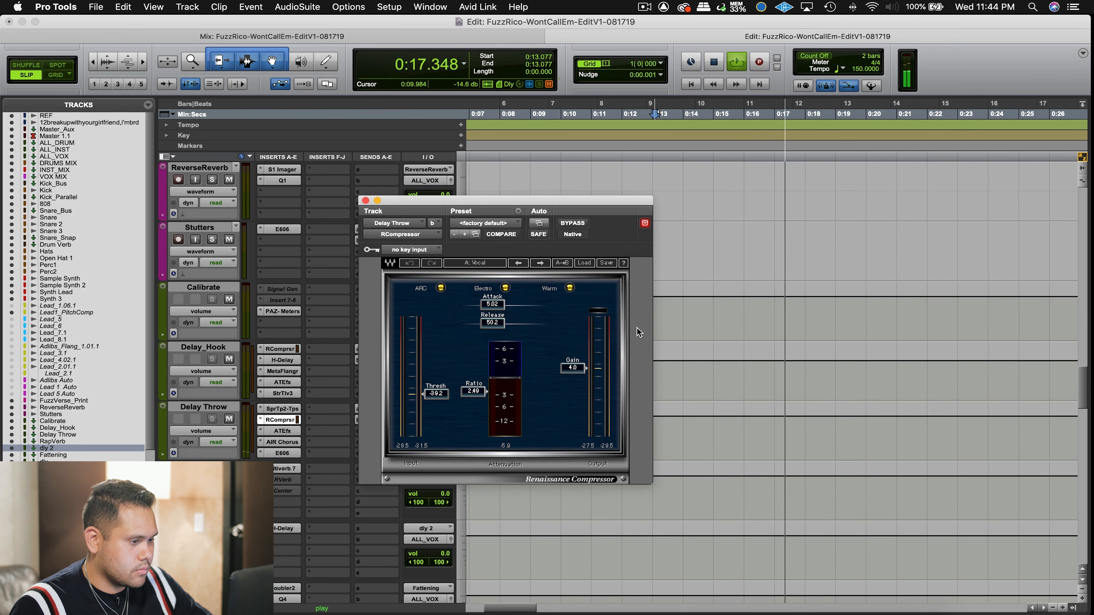
pyautogui.moveTo(436, 393); pyautogui.dragTo(436, 389)
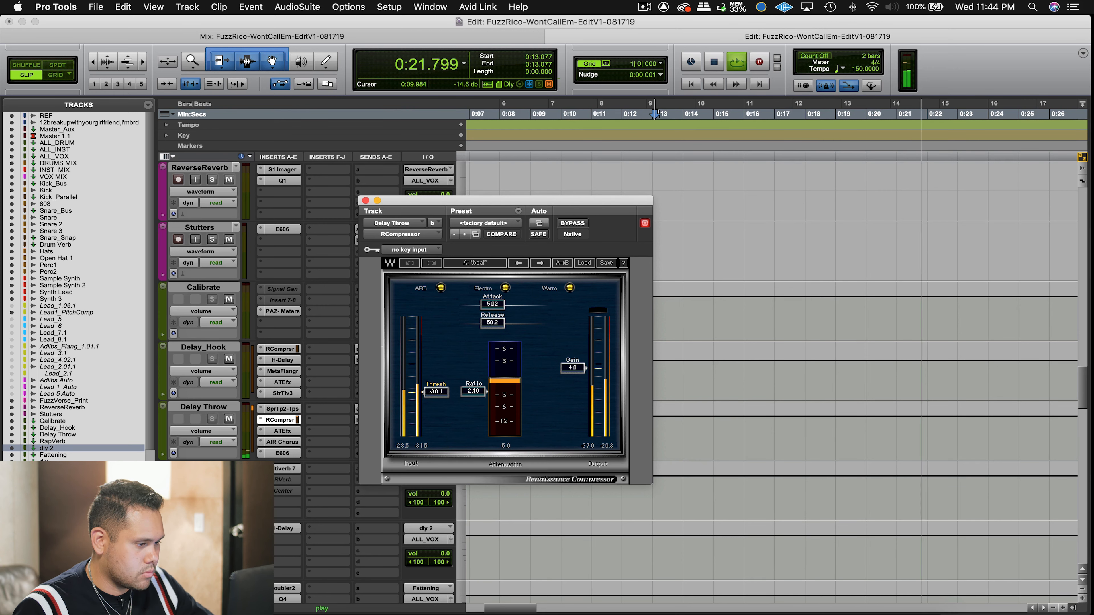
pyautogui.click(365, 201)
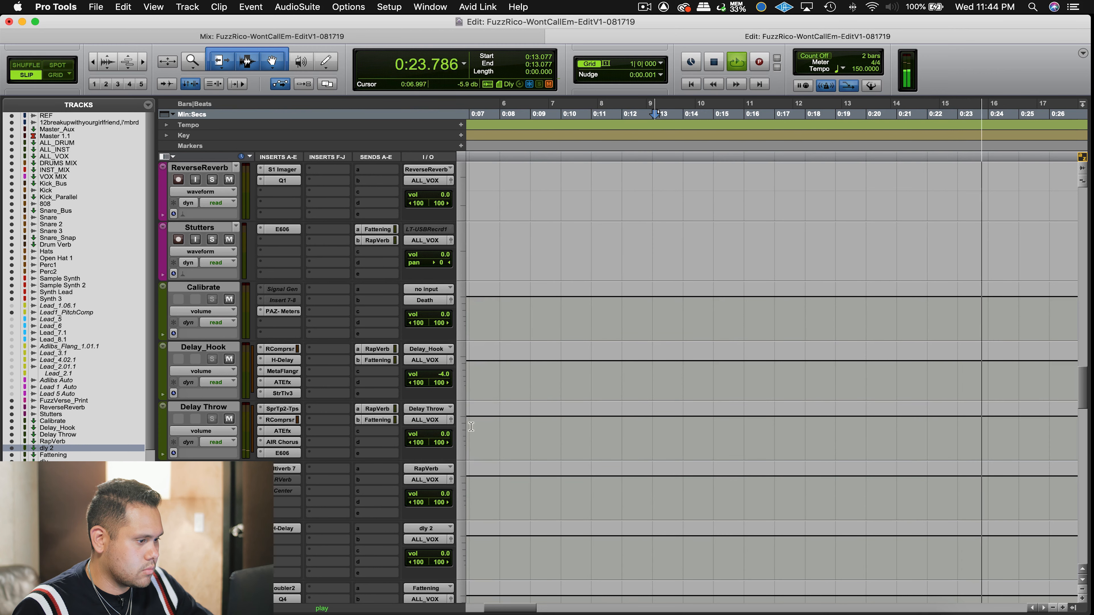
pyautogui.click(443, 435)
pyautogui.moveTo(443, 435); pyautogui.dragTo(443, 436)
pyautogui.scroll(5, 665, 317)
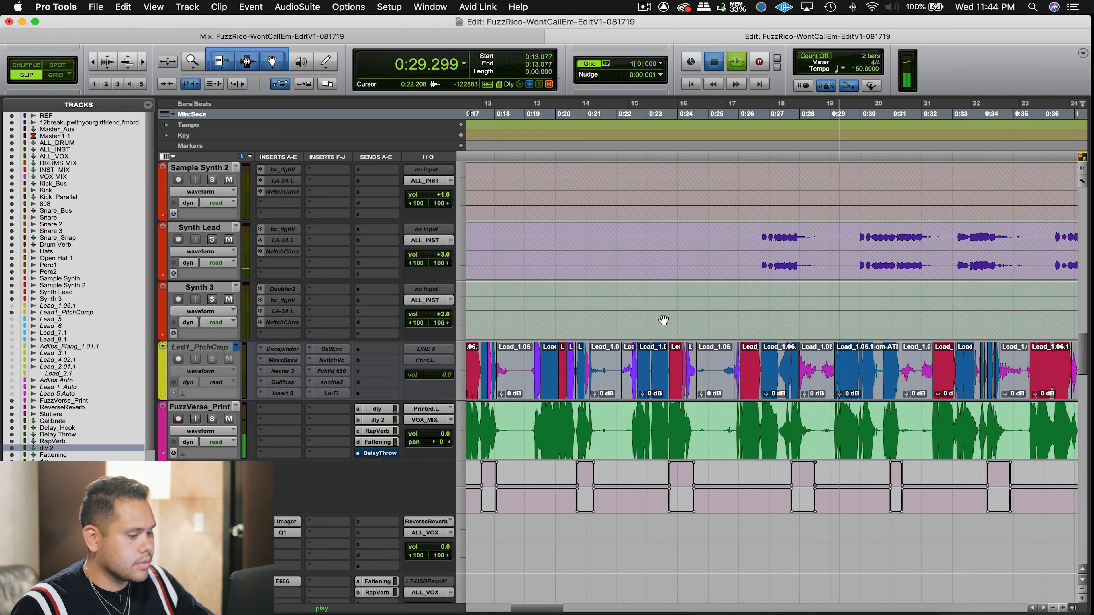
pyautogui.press('space')
# Examine the MetaFlanger on Delay_Hook, and open the first insert on Delay Throw.
pyautogui.hscroll(-10, 662, 321)
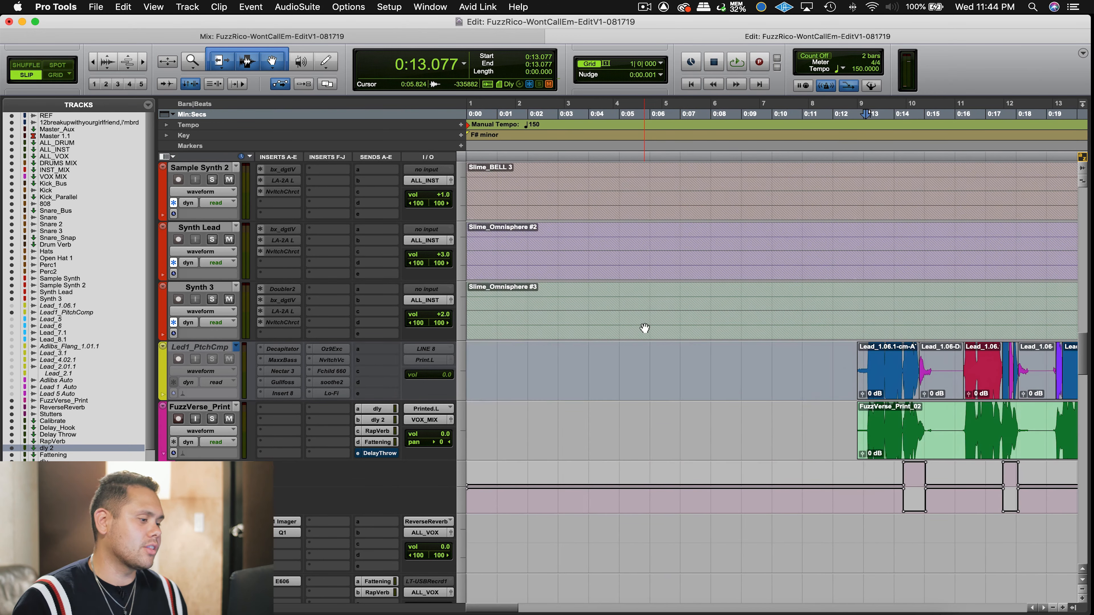
pyautogui.scroll(-6, 645, 328)
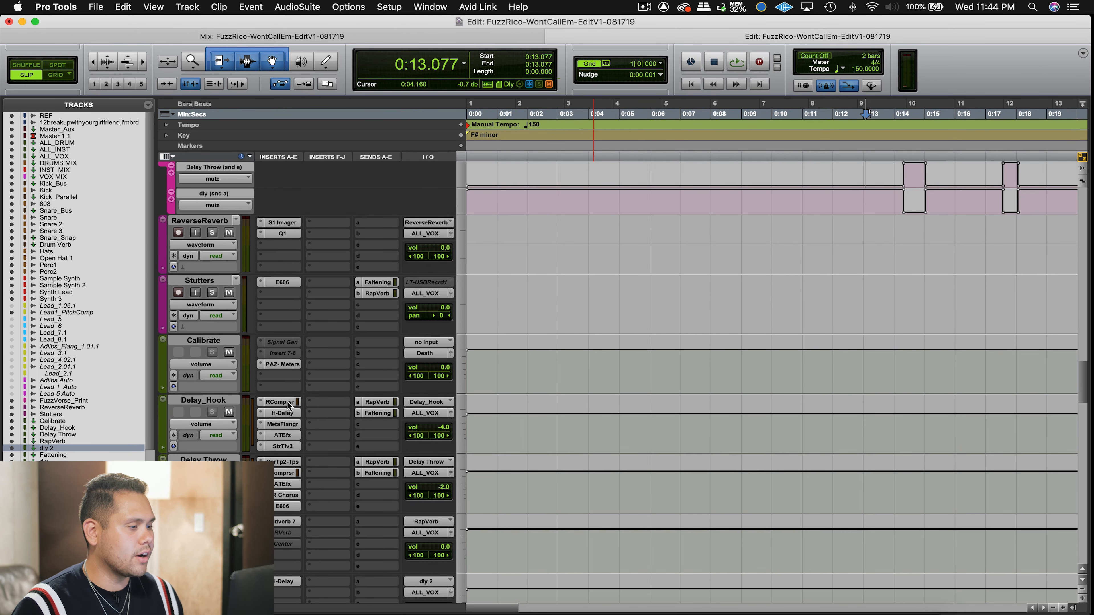
pyautogui.click(288, 423)
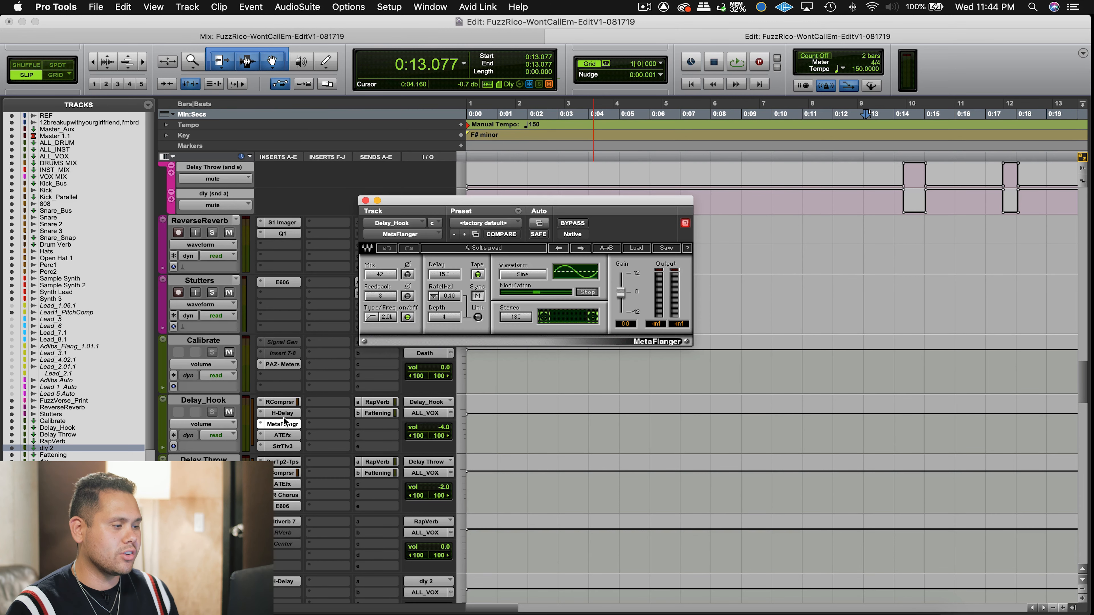
pyautogui.click(281, 462)
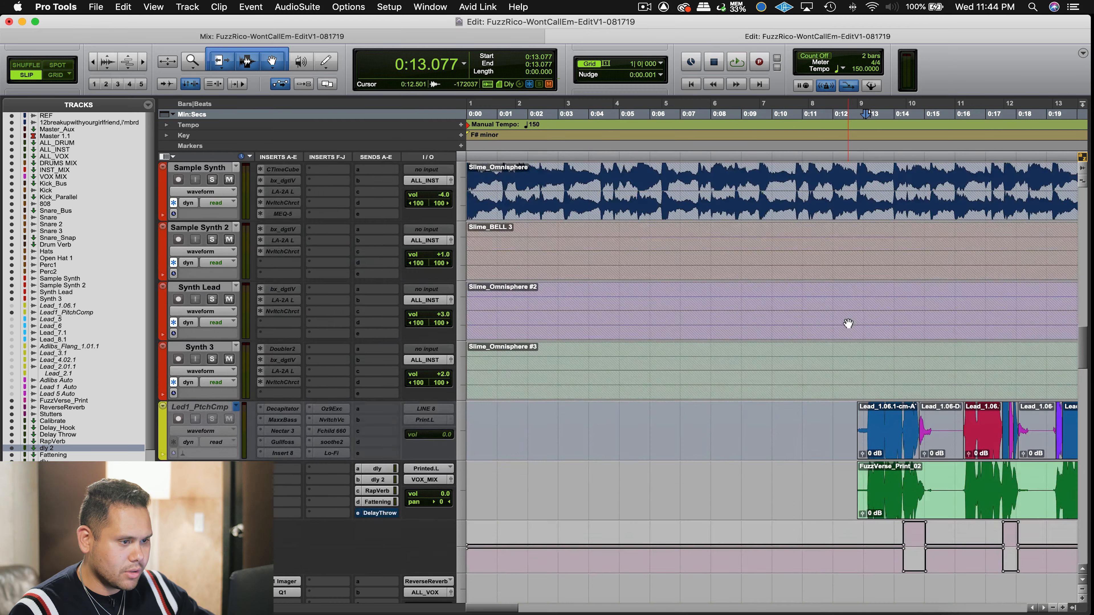
# Play the verse from 0:13.077, and lower the Delay Throw track's volume to -4.0.
pyautogui.scroll(-4, 847, 323)
pyautogui.press('space')
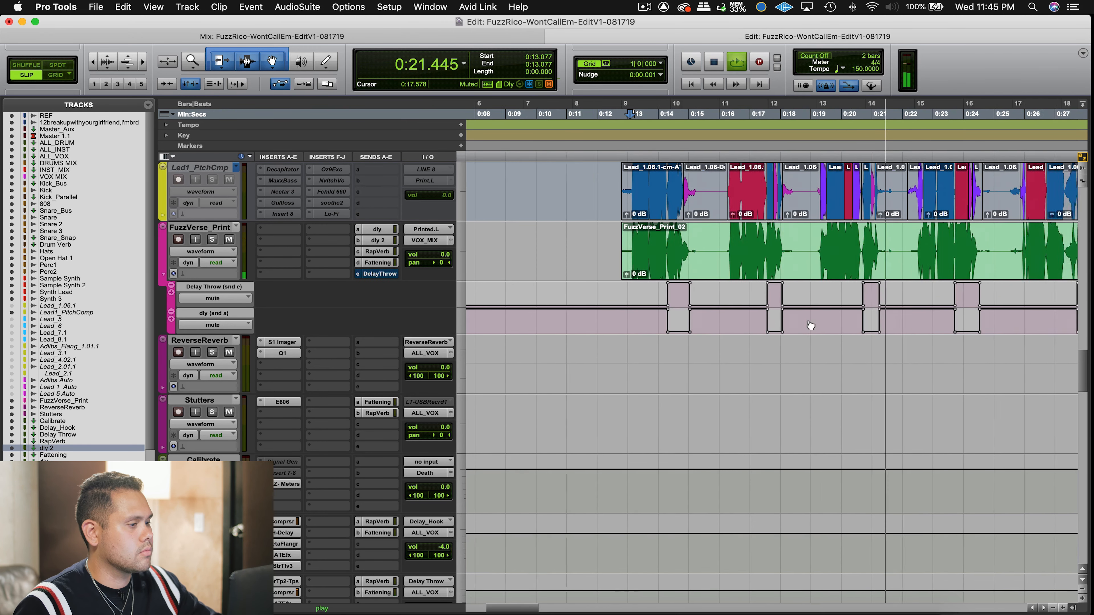
pyautogui.press('space')
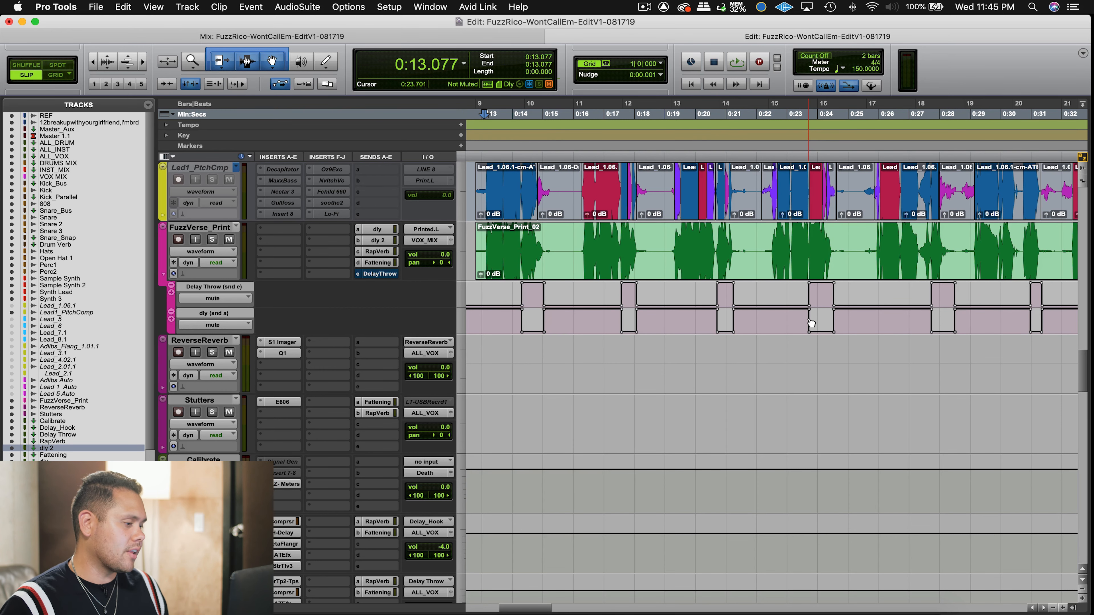
pyautogui.scroll(-2, 753, 434)
pyautogui.moveTo(445, 556); pyautogui.dragTo(448, 548)
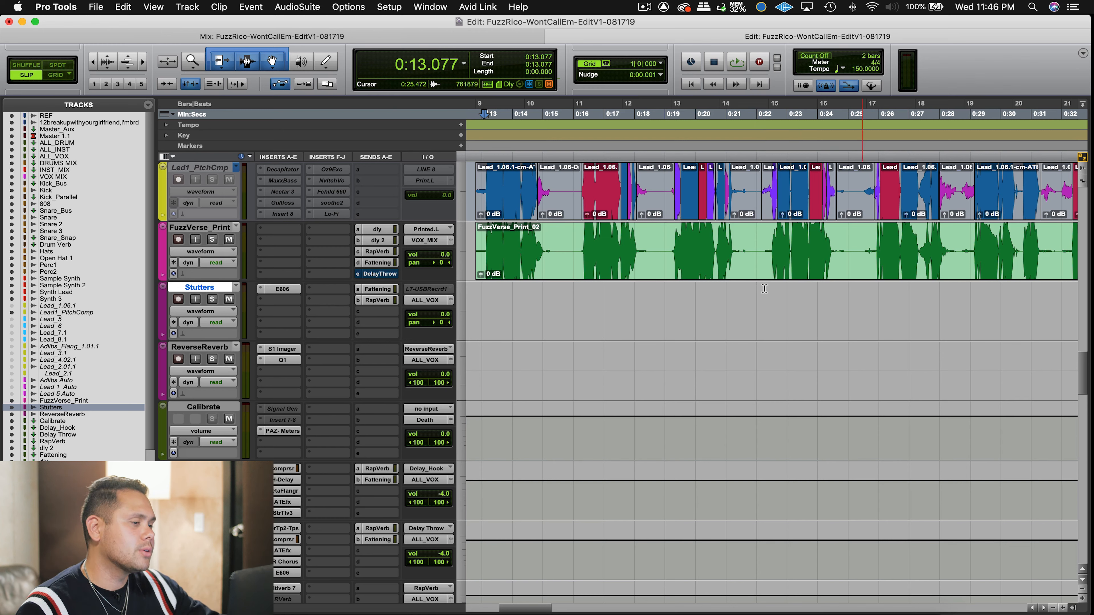
# Play the verse from 0:16.170 in Slip mode to find a word for a stutter effect.
pyautogui.click(578, 311)
pyautogui.press('space')
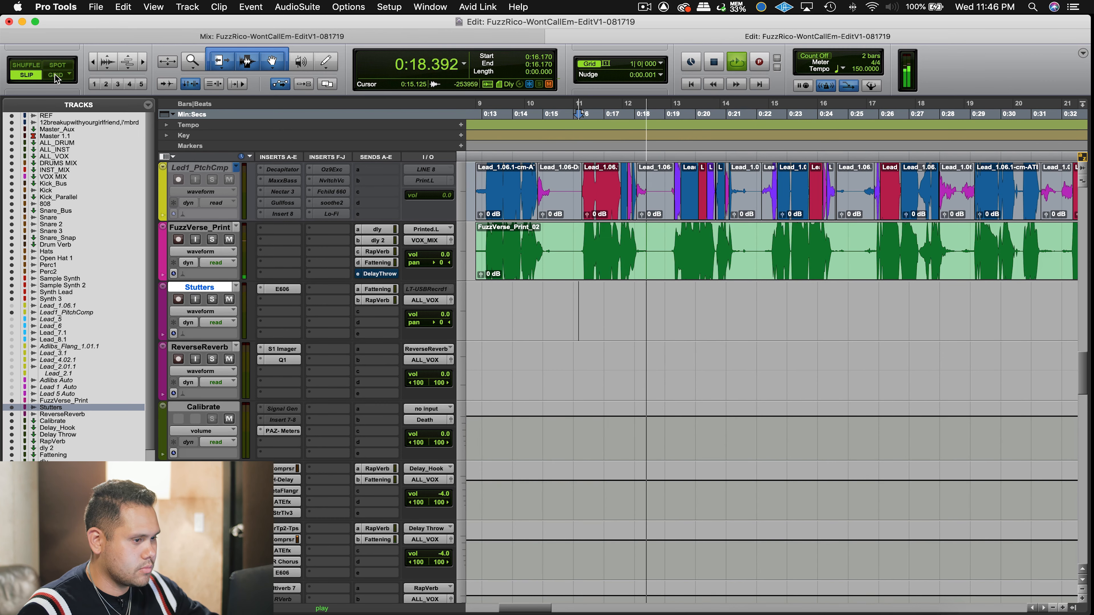
pyautogui.click(70, 74)
pyautogui.press('F2')
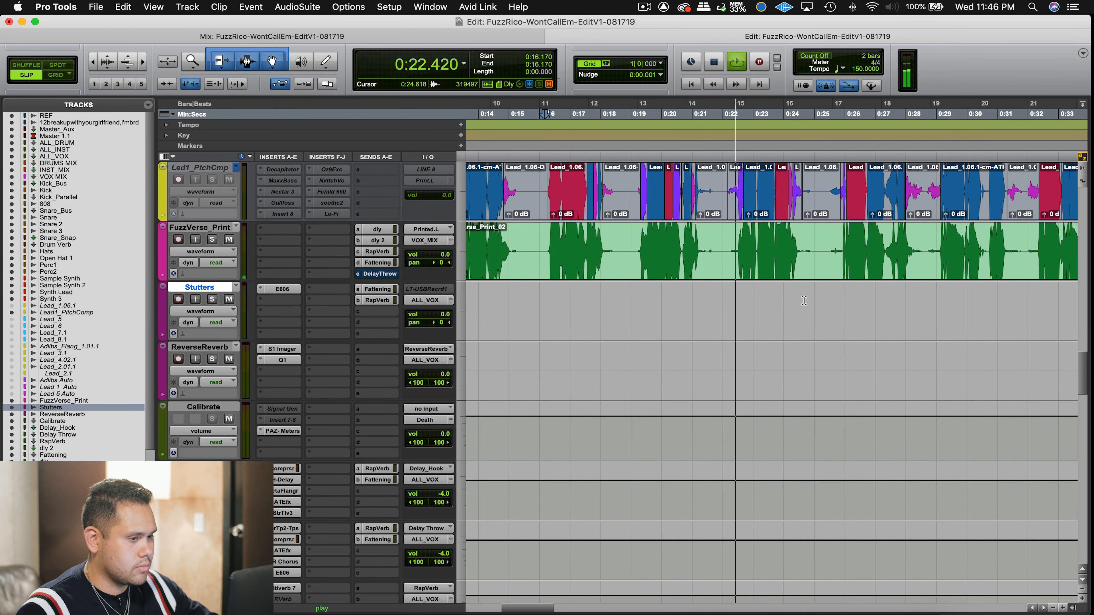
pyautogui.press('space')
# Separate the FuzzVerse_Print clip at 0:25.960, where the phrase after bar 17 begins.
pyautogui.click(844, 296)
pyautogui.press('t')
pyautogui.press('t')
pyautogui.press('t')
pyautogui.click(764, 243)
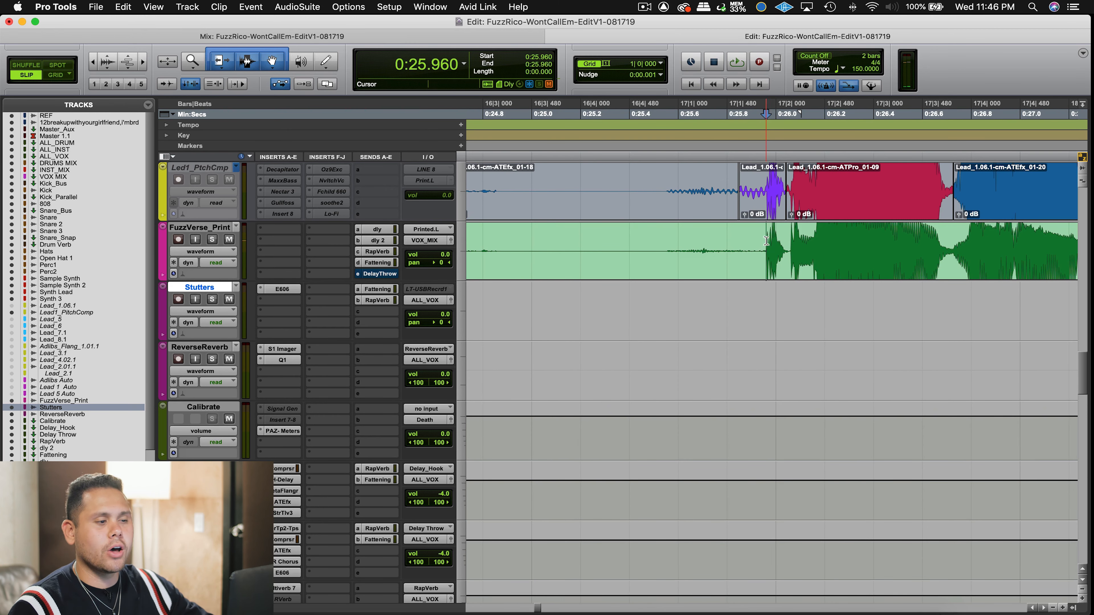
pyautogui.press('t')
pyautogui.press('t')
pyautogui.press('t')
pyautogui.press('t')
pyautogui.press('b')
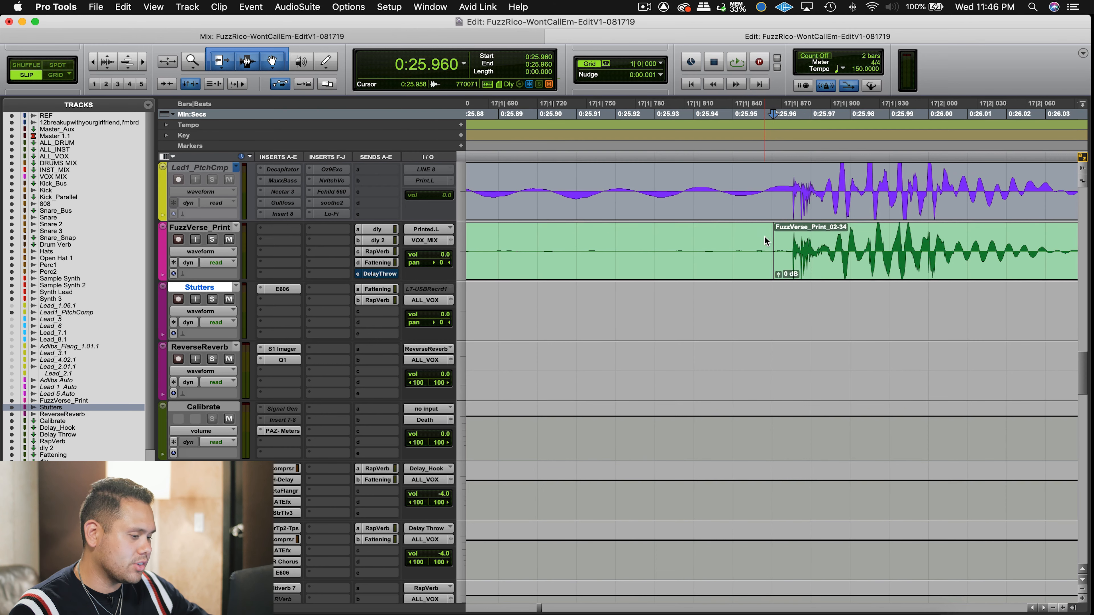
# Separate the FuzzVerse_Print clip at 0:26.145 to isolate the phrase's first syllables.
pyautogui.press('r')
pyautogui.press('r')
pyautogui.press('r')
pyautogui.click(863, 241)
pyautogui.press('b')
# Switch to Grid mode with a 1/64 note grid, and copy the isolated clip onto the Stutters track at 0:25.750.
pyautogui.press('F4')
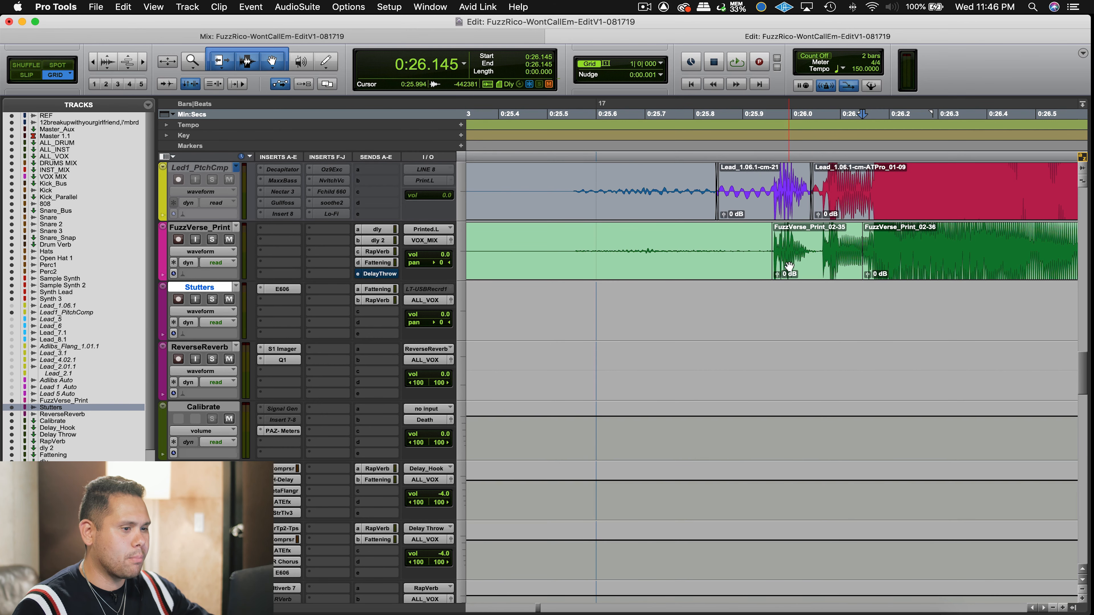
pyautogui.click(789, 266)
pyautogui.press('space')
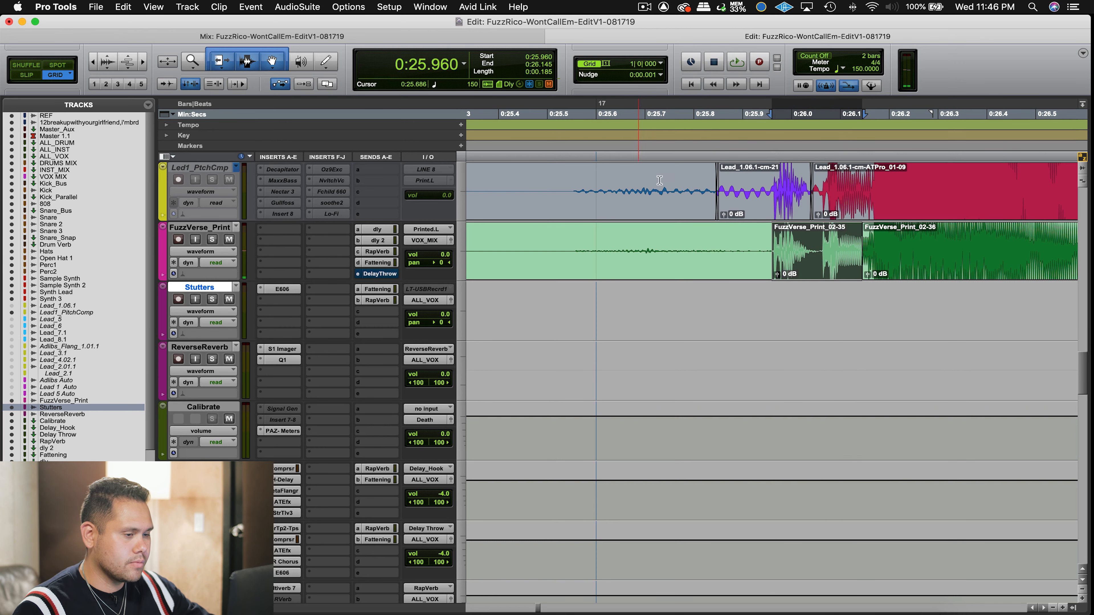
pyautogui.click(620, 65)
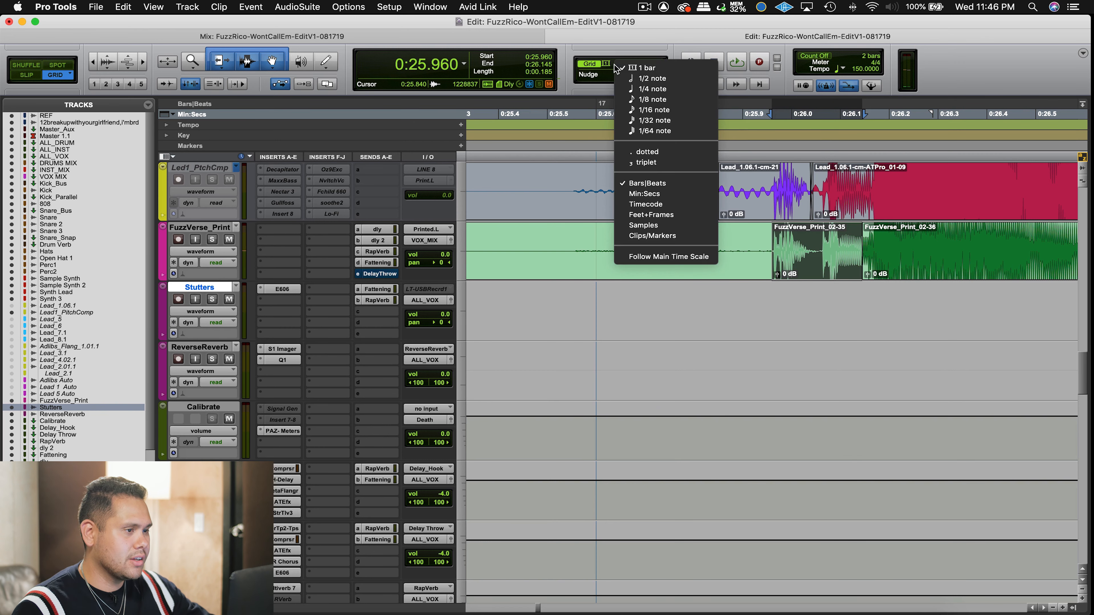
pyautogui.click(698, 131)
pyautogui.moveTo(808, 269); pyautogui.dragTo(705, 328)
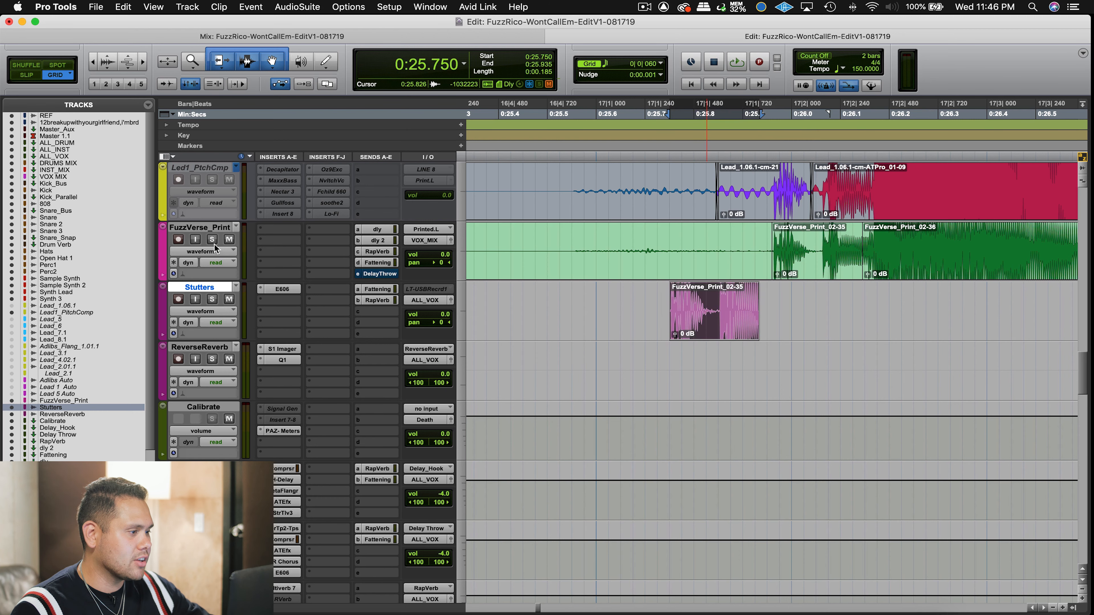
# Load the DP Radio preset in the Stutters track's FilterBank E606 EQ.
pyautogui.click(294, 288)
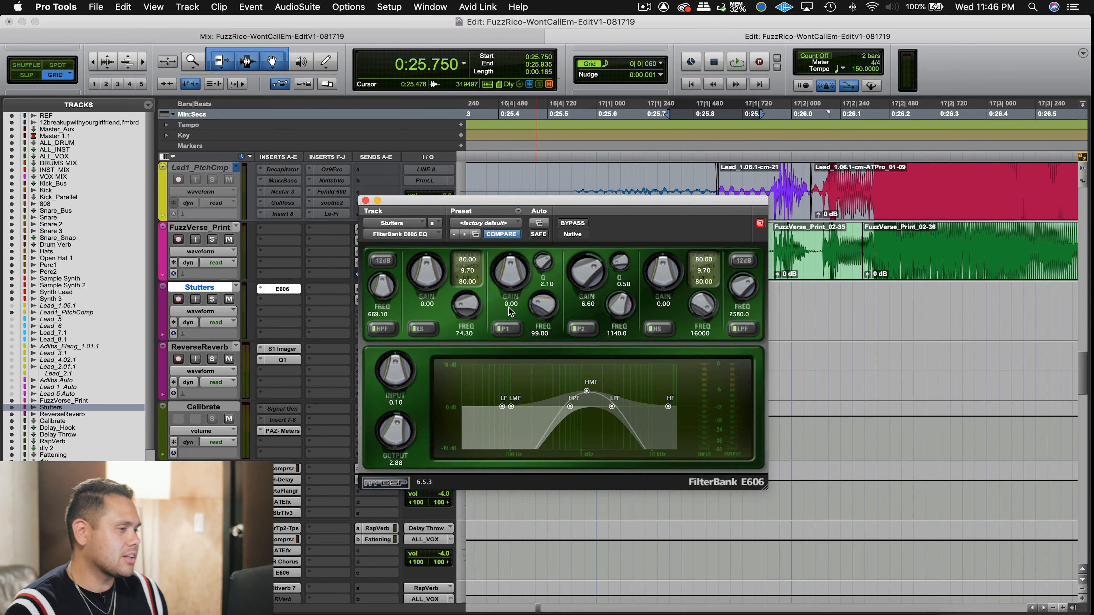
pyautogui.click(484, 224)
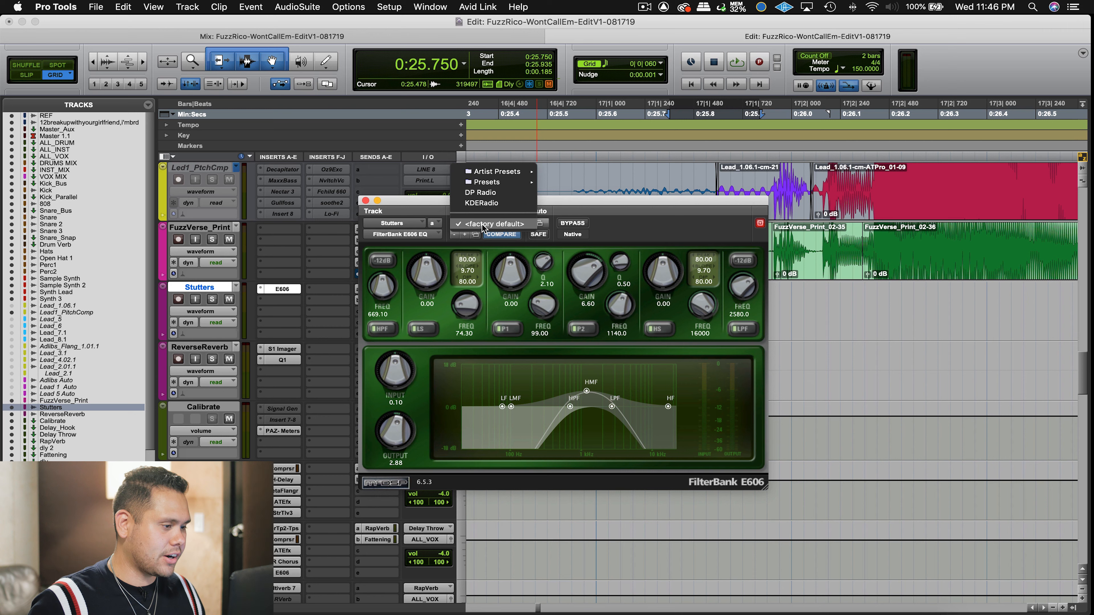
pyautogui.click(495, 193)
pyautogui.click(514, 224)
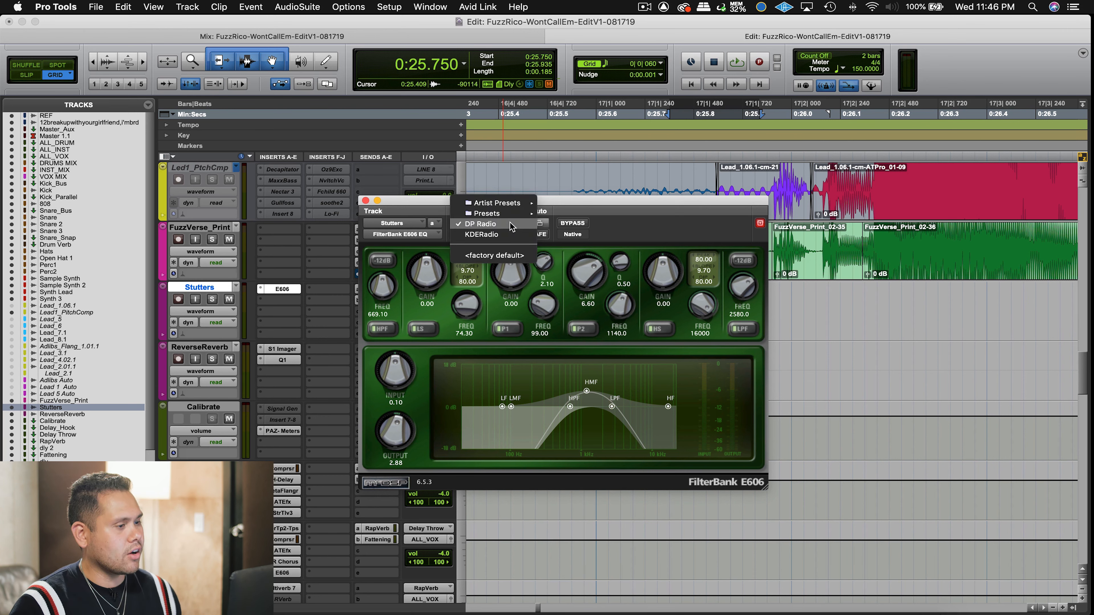
pyautogui.click(511, 225)
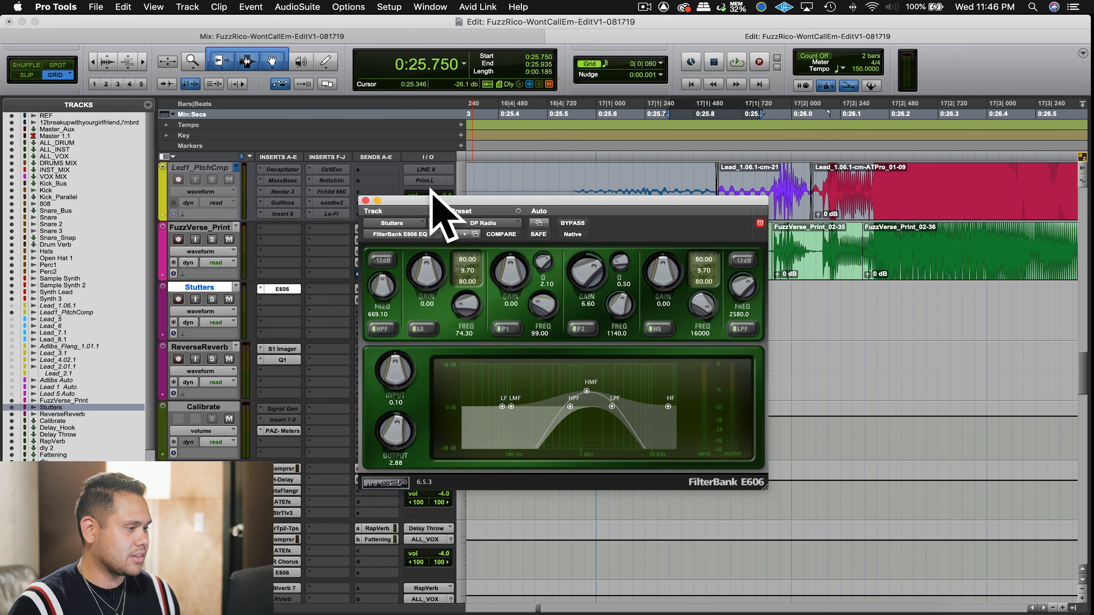
pyautogui.click(365, 201)
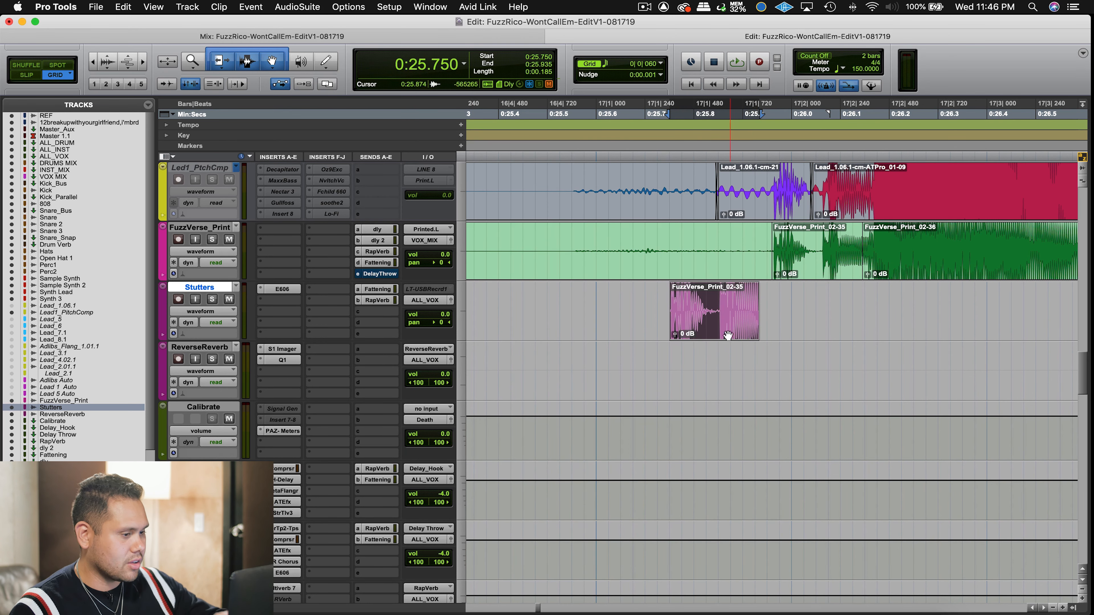
# Trim the copied clip on the Stutters track down to its first syllable, with its start tightened to 0:25.855.
pyautogui.click(640, 319)
pyautogui.press('t')
pyautogui.press('t')
pyautogui.hscroll(4, 640, 319)
pyautogui.click(787, 298)
pyautogui.press('s')
pyautogui.click(690, 323)
pyautogui.press('space')
pyautogui.moveTo(690, 323); pyautogui.dragTo(916, 306)
pyautogui.press('t')
pyautogui.press('t')
pyautogui.press('t')
pyautogui.click(851, 298)
pyautogui.press('r')
pyautogui.press('r')
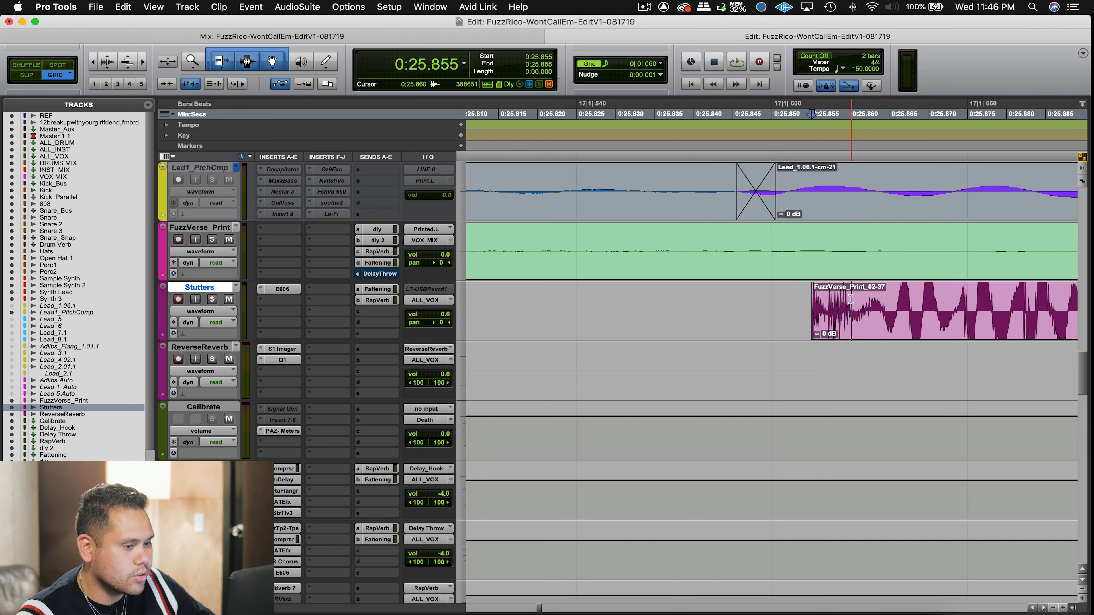
pyautogui.press('r')
pyautogui.press('r')
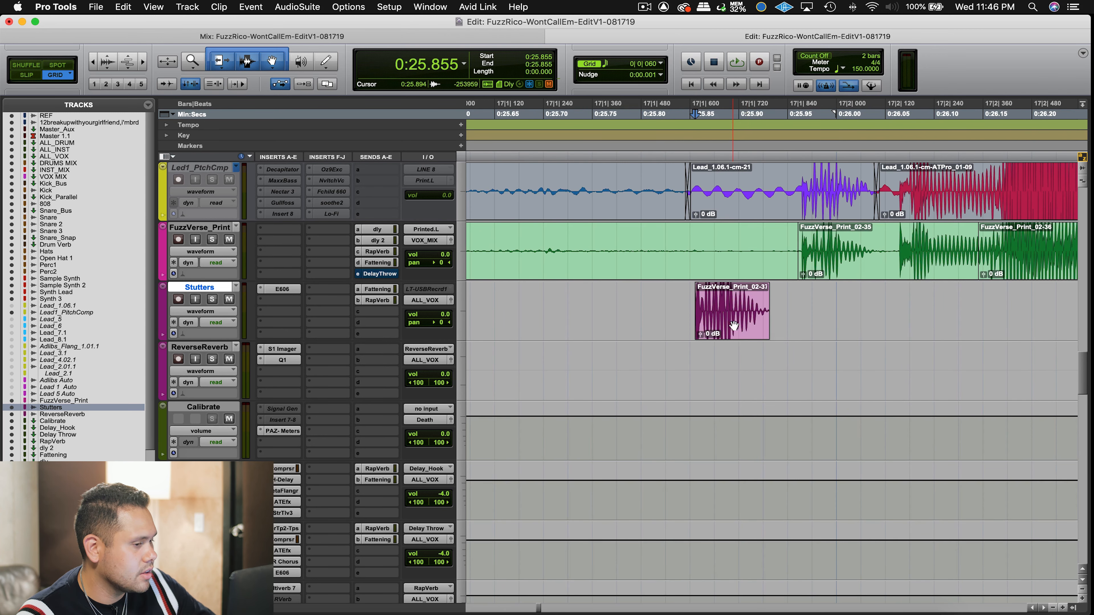
# Snap the syllable clip to 0:25.850 and trim its end to 0:25.900.
pyautogui.click(716, 323)
pyautogui.click(739, 301)
pyautogui.press('s')
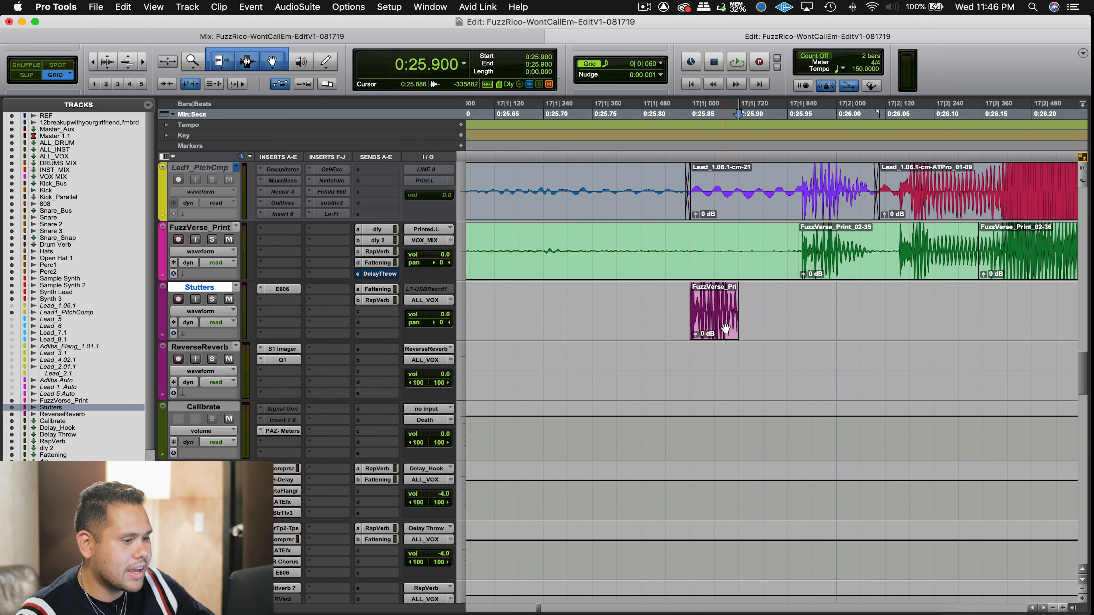
pyautogui.click(725, 329)
pyautogui.moveTo(732, 310)
pyautogui.mouseDown()
pyautogui.moveTo(755, 308)
pyautogui.moveTo(709, 309)
pyautogui.moveTo(730, 308)
pyautogui.mouseUp()
# Play from just before the trimmed Stutters clip to check its timing against the verse.
pyautogui.click(646, 298)
pyautogui.press('space')
pyautogui.press('space')
pyautogui.click(659, 302)
pyautogui.press('space')
pyautogui.press('space')
pyautogui.press('space')
pyautogui.press('space')
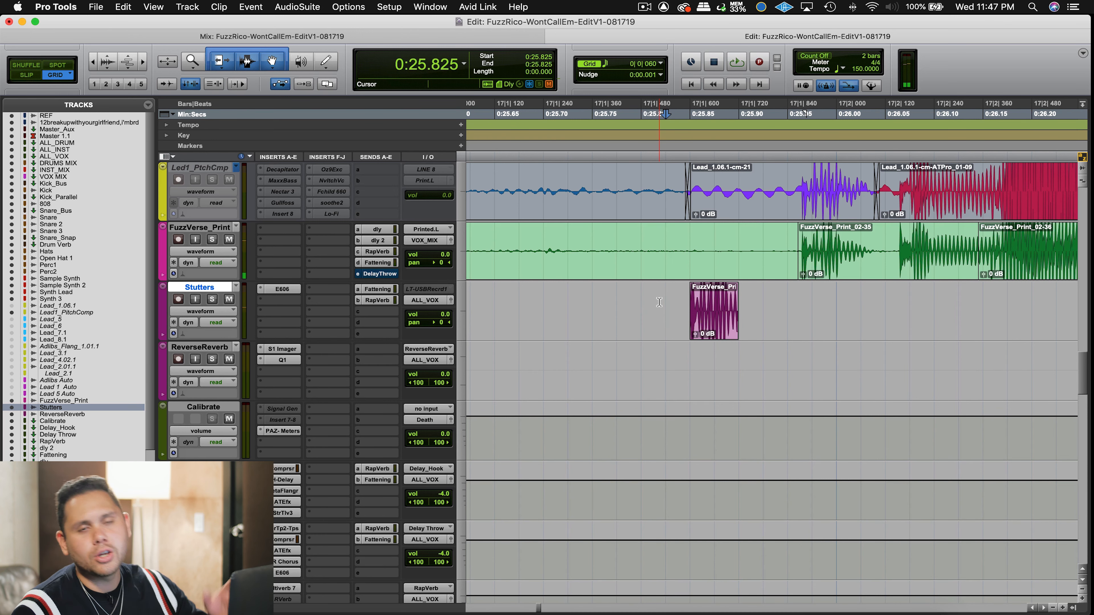
# Copy the syllable clip to 0:25.750, 0:25.650 and 0:25.550, and play the four-hit stutter from 0:25.175.
pyautogui.click(715, 326)
pyautogui.keyDown('alt'); pyautogui.moveTo(715, 325); pyautogui.dragTo(527, 314); pyautogui.keyUp('alt')
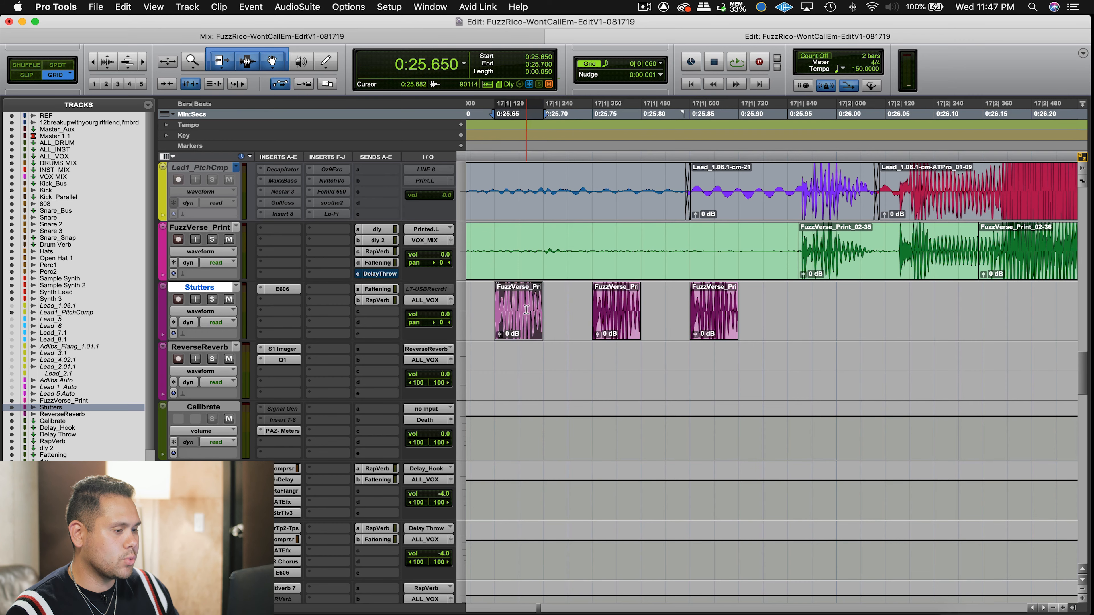
pyautogui.hscroll(-5, 527, 313)
pyautogui.keyDown('alt'); pyautogui.moveTo(705, 331); pyautogui.dragTo(603, 317); pyautogui.keyUp('alt')
pyautogui.press('r')
pyautogui.press('r')
pyautogui.click(632, 287)
pyautogui.press('space')
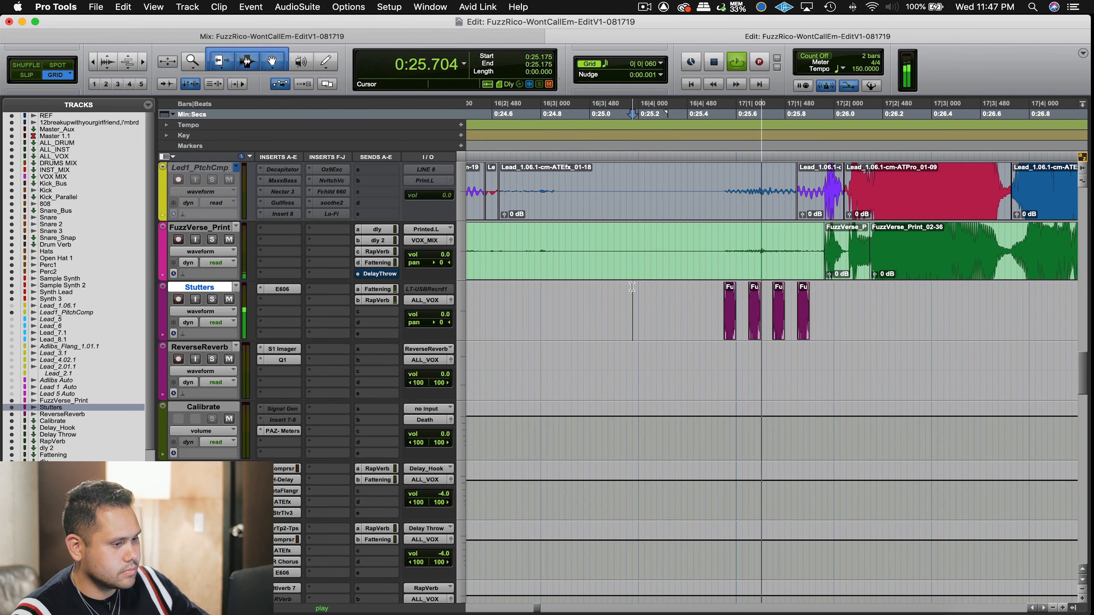
pyautogui.press('space')
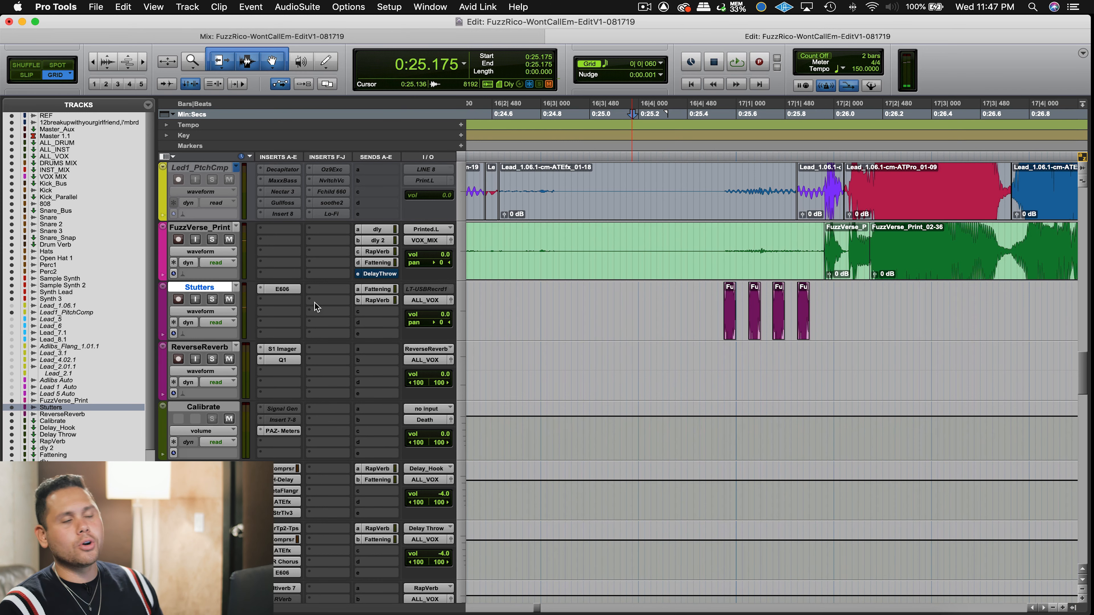
# Show the Stutters track's pan automation lane and pan its four clips alternately hard left and hard right.
pyautogui.click(163, 335)
pyautogui.click(235, 350)
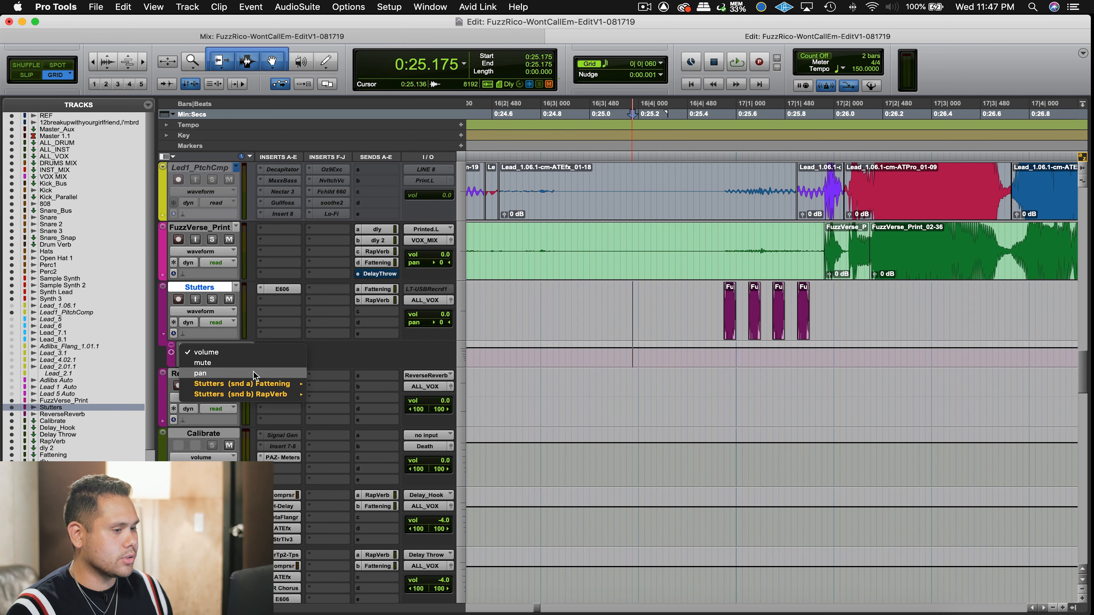
pyautogui.click(253, 373)
pyautogui.click(730, 310)
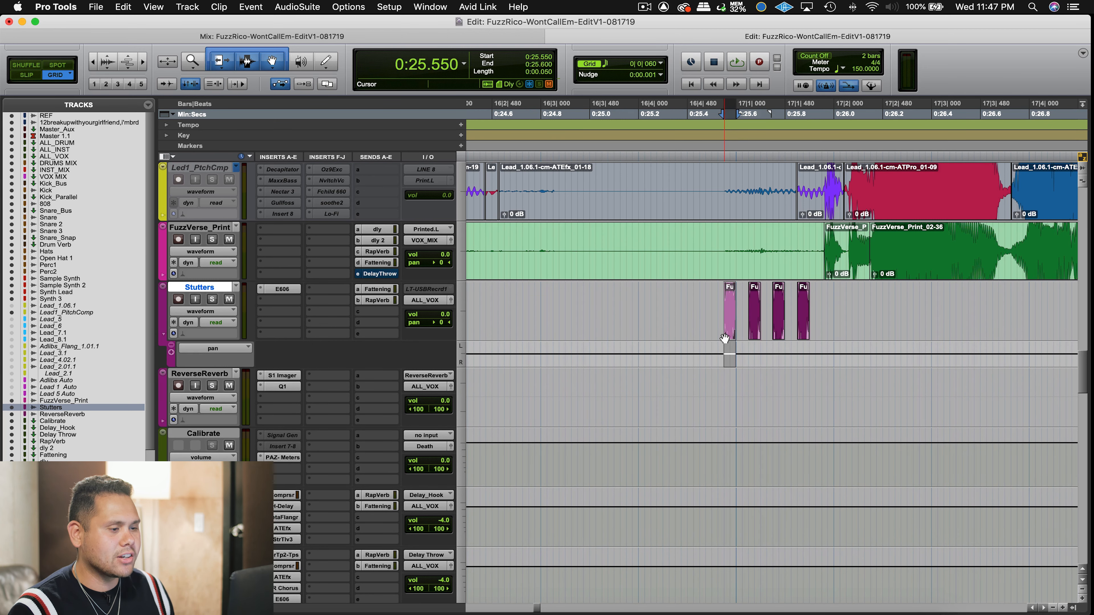
pyautogui.click(754, 310)
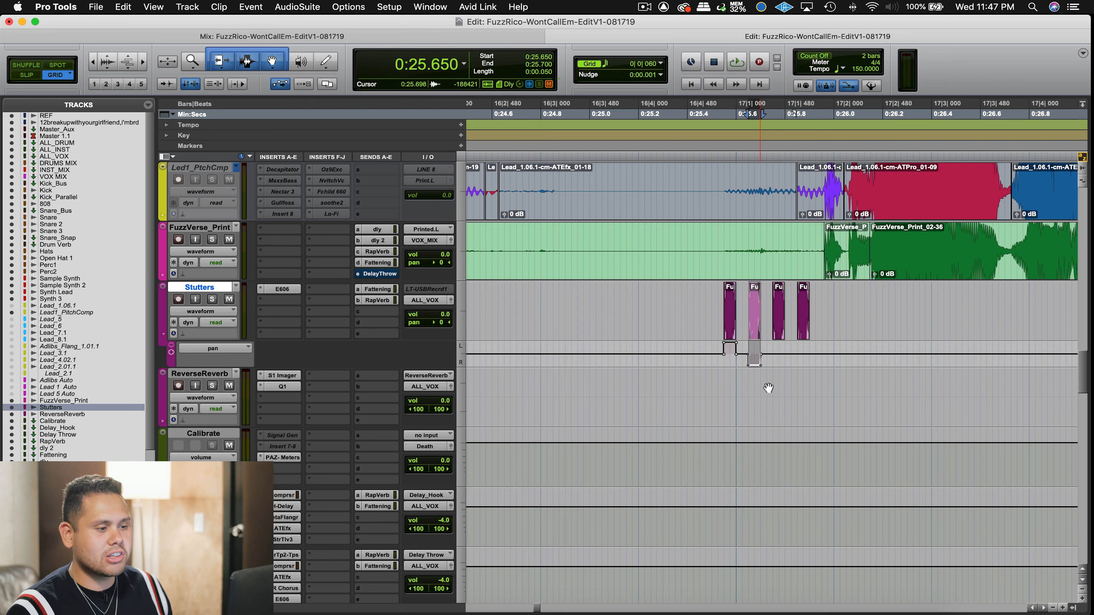
pyautogui.click(780, 334)
pyautogui.moveTo(779, 299); pyautogui.dragTo(797, 276)
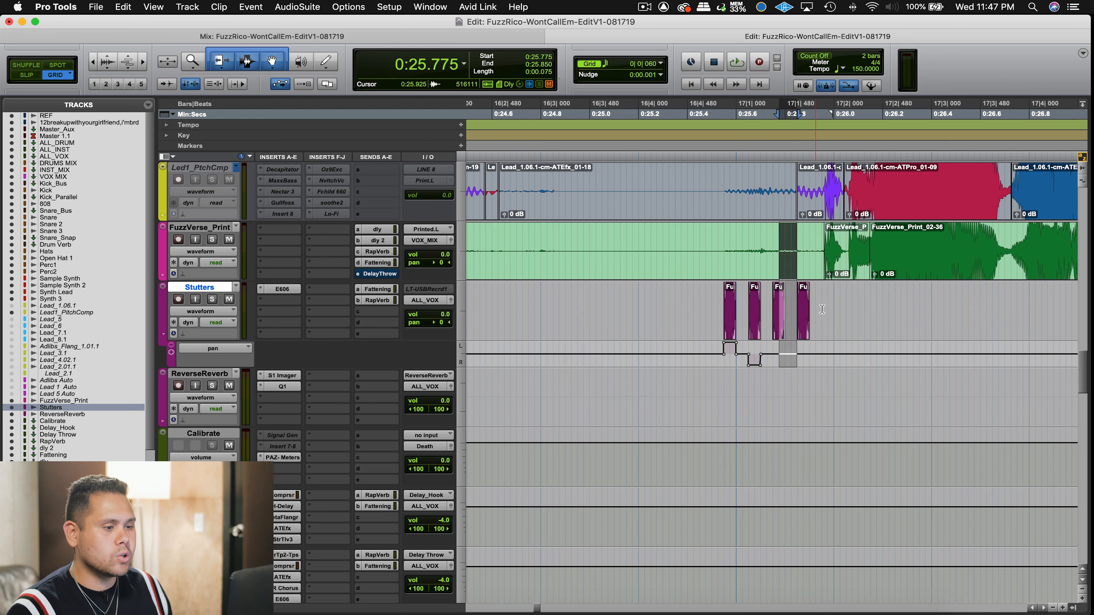
pyautogui.click(778, 330)
pyautogui.click(808, 329)
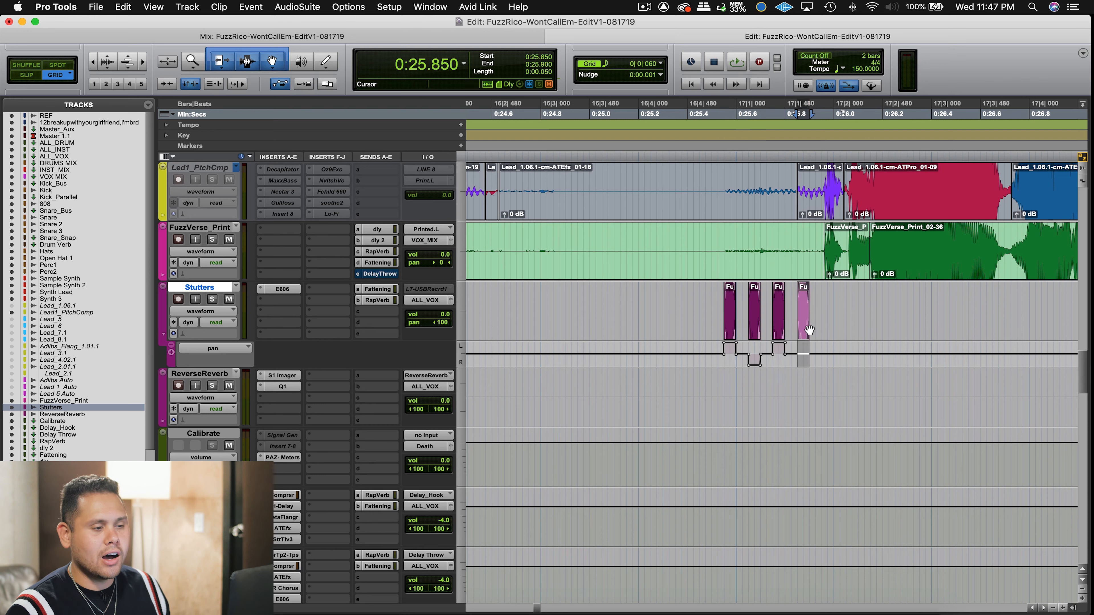
pyautogui.moveTo(803, 344); pyautogui.dragTo(788, 423)
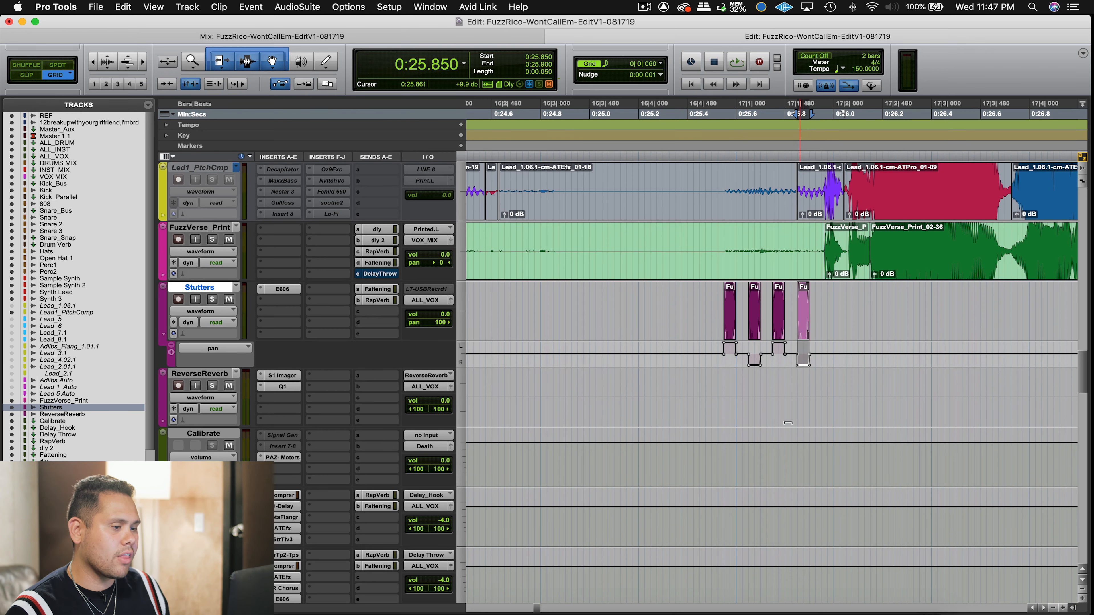
# Batch-fade the four stutter clips and play the panned stutter from 0:25.200.
pyautogui.click(727, 335)
pyautogui.keyDown('shift'); pyautogui.click(819, 298); pyautogui.keyUp('shift')
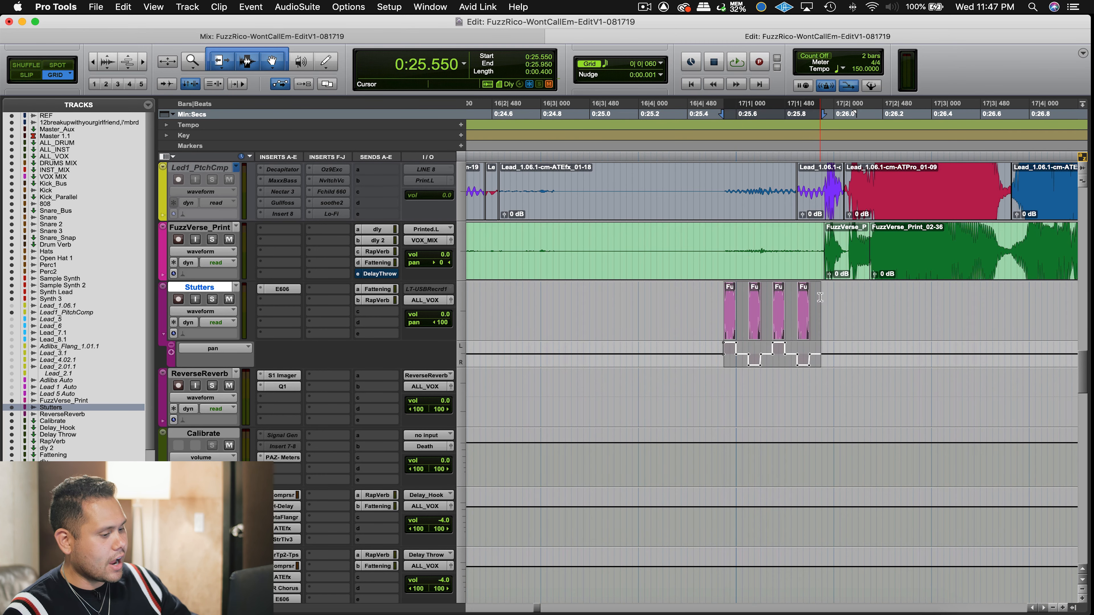
pyautogui.press('super+f')
pyautogui.press('Return')
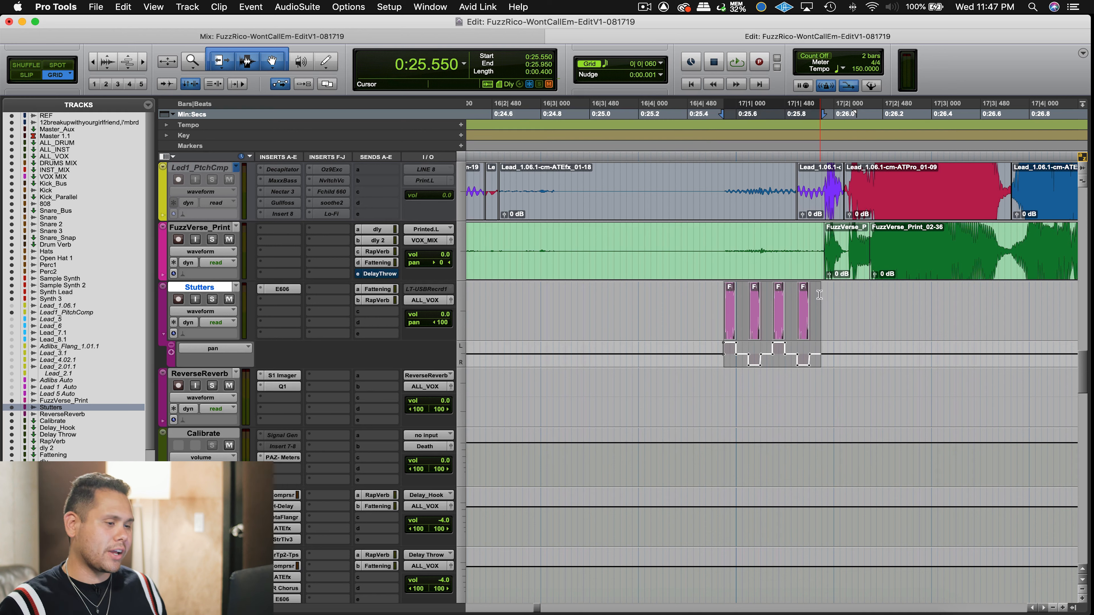
pyautogui.press('space')
pyautogui.press('space')
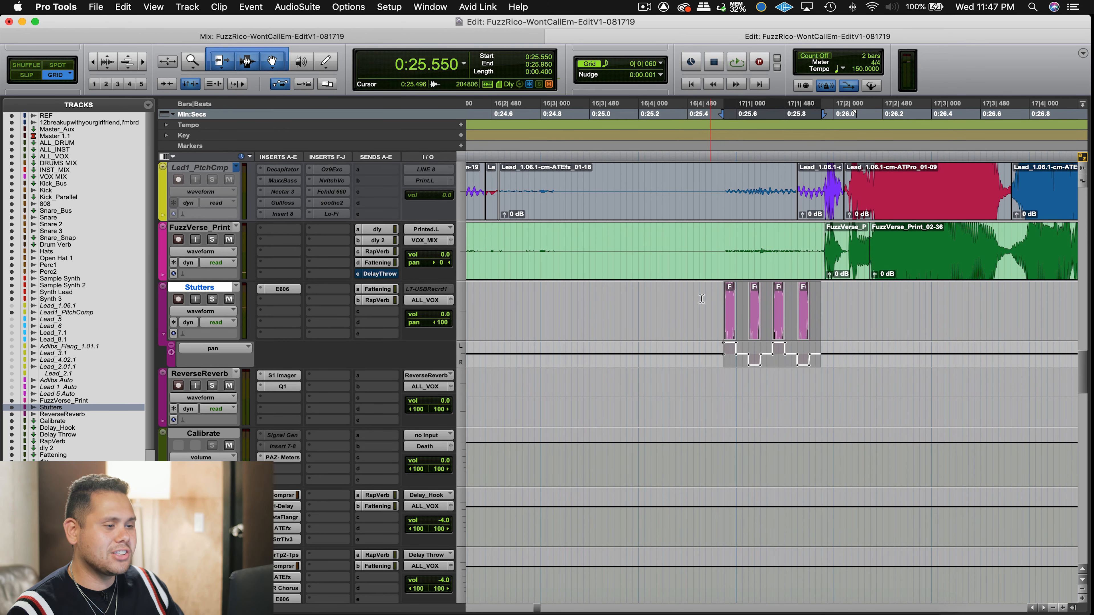
pyautogui.click(643, 309)
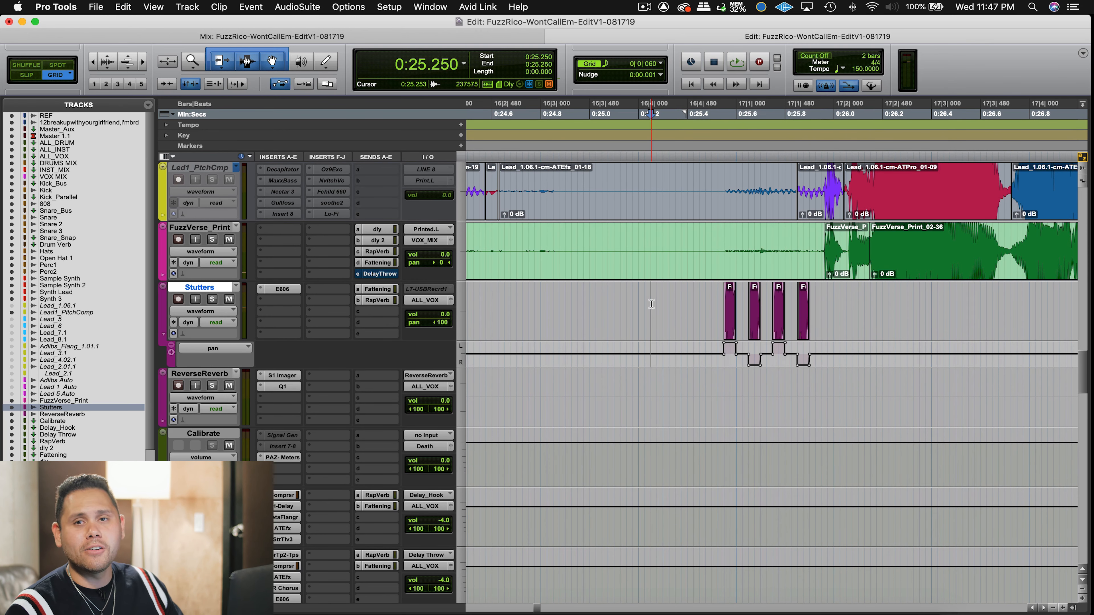
pyautogui.click(638, 311)
pyautogui.press('space')
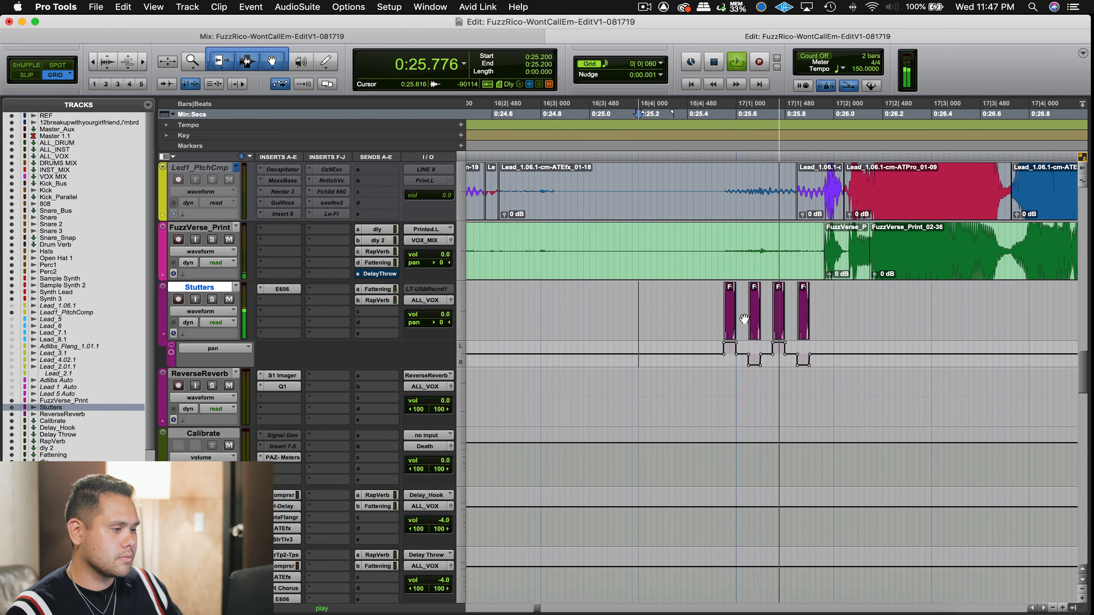
pyautogui.press('space')
# Consolidate the Stutters range from 0:25.550 to 0:25.950 into a single clip.
pyautogui.click(730, 321)
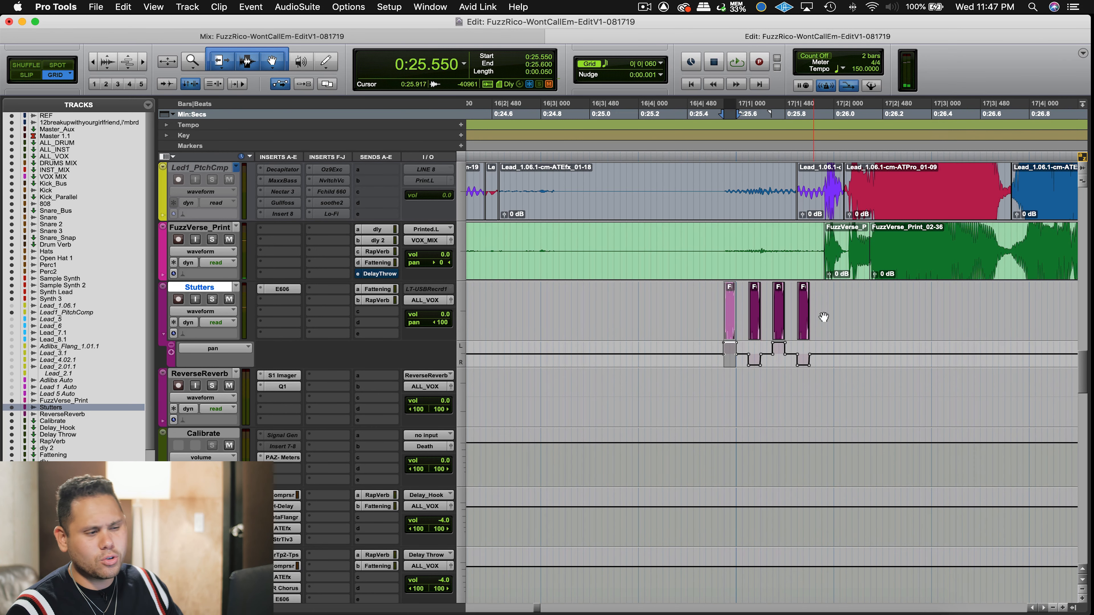
pyautogui.keyDown('shift'); pyautogui.click(822, 302); pyautogui.keyUp('shift')
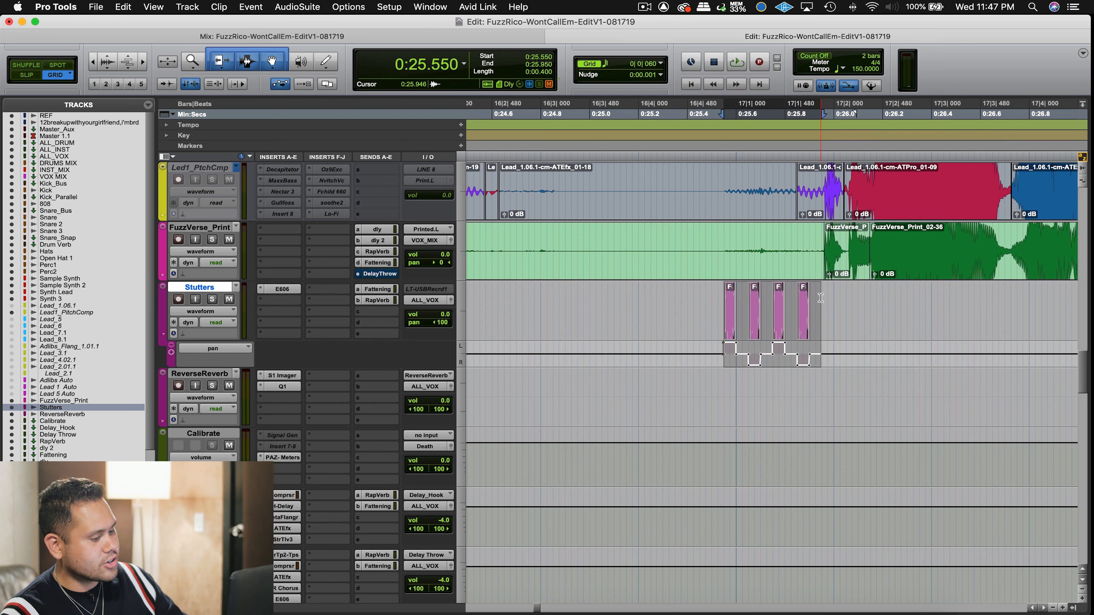
pyautogui.hotkey('alt', 'shift', '3')
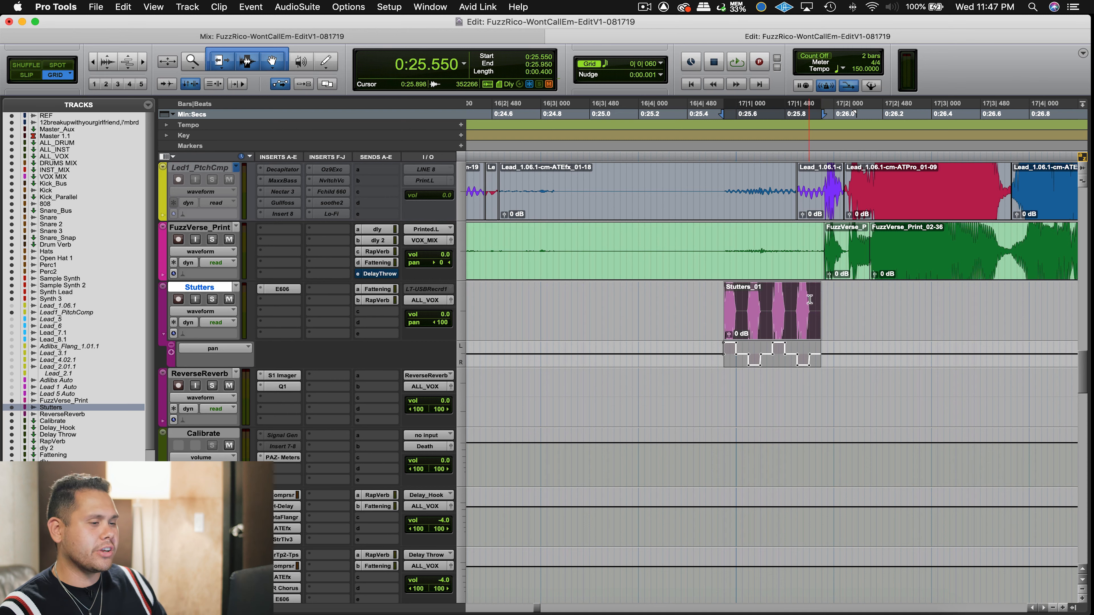
# Add a fade-in across the whole consolidated stutter clip, render it into a new clip, and play it from 0:25.100.
pyautogui.click(864, 310)
pyautogui.moveTo(724, 291); pyautogui.dragTo(836, 305)
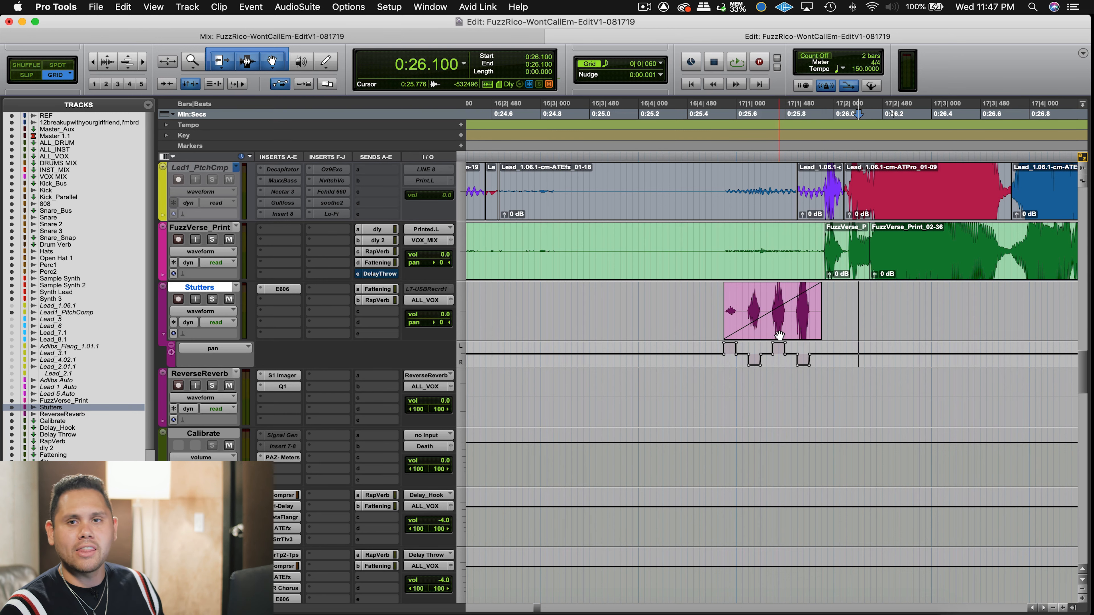
pyautogui.click(780, 335)
pyautogui.hotkey('alt', 'shift', '3')
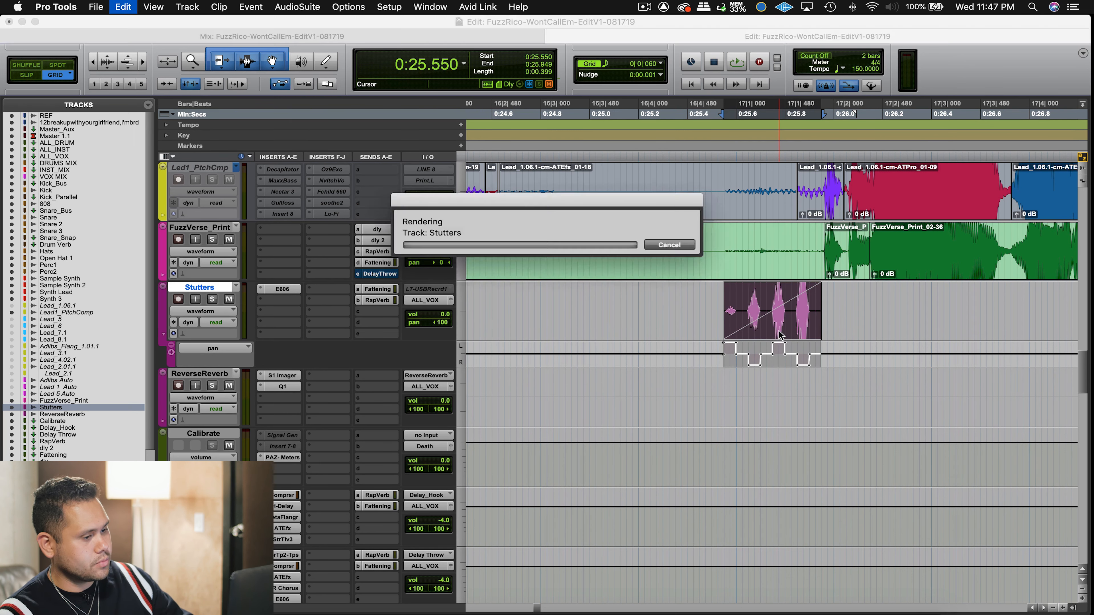
pyautogui.click(615, 308)
pyautogui.press('space')
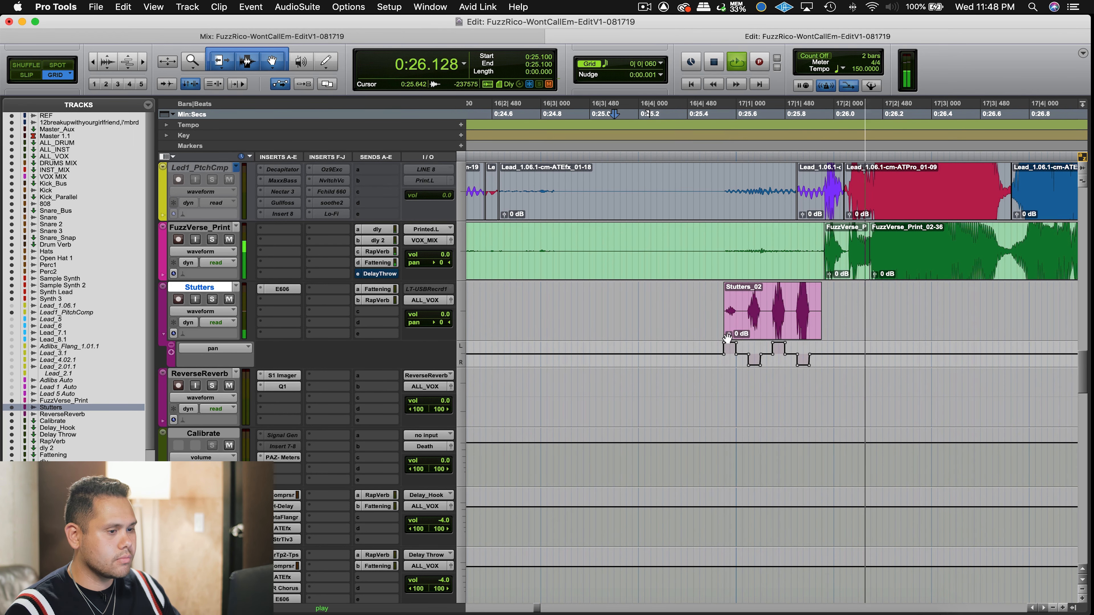
pyautogui.press('space')
# Lower the rendered stutter clip's gain to -10.3 dB, audition it from 0:25.050, and raise the gain to -6.6 dB.
pyautogui.moveTo(729, 334); pyautogui.dragTo(729, 344)
pyautogui.click(610, 289)
pyautogui.press('space')
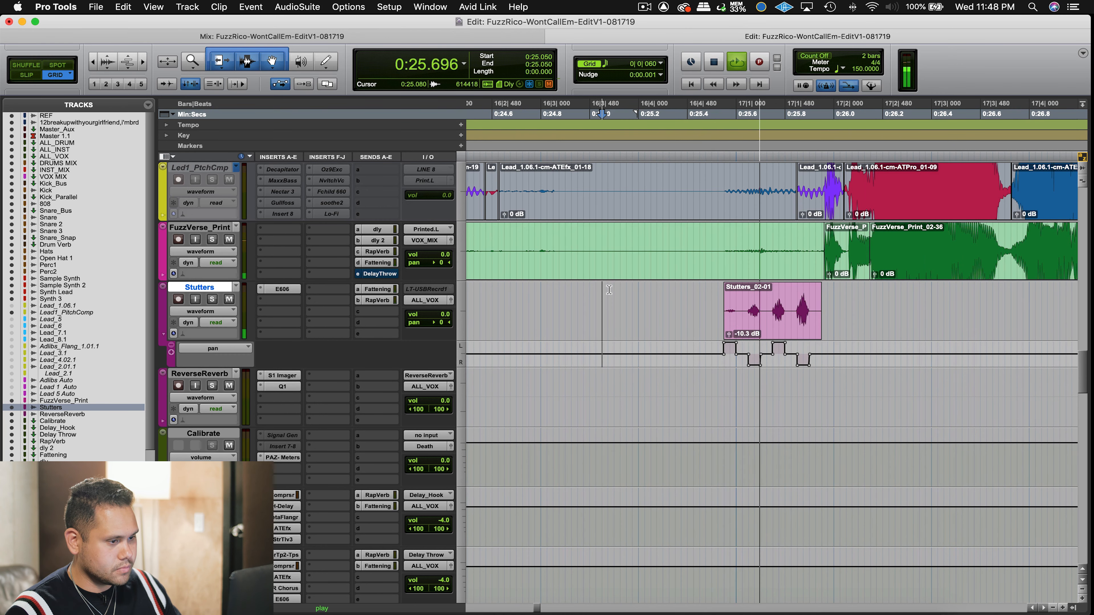
pyautogui.press('space')
pyautogui.click(730, 336)
pyautogui.moveTo(729, 335); pyautogui.dragTo(730, 331)
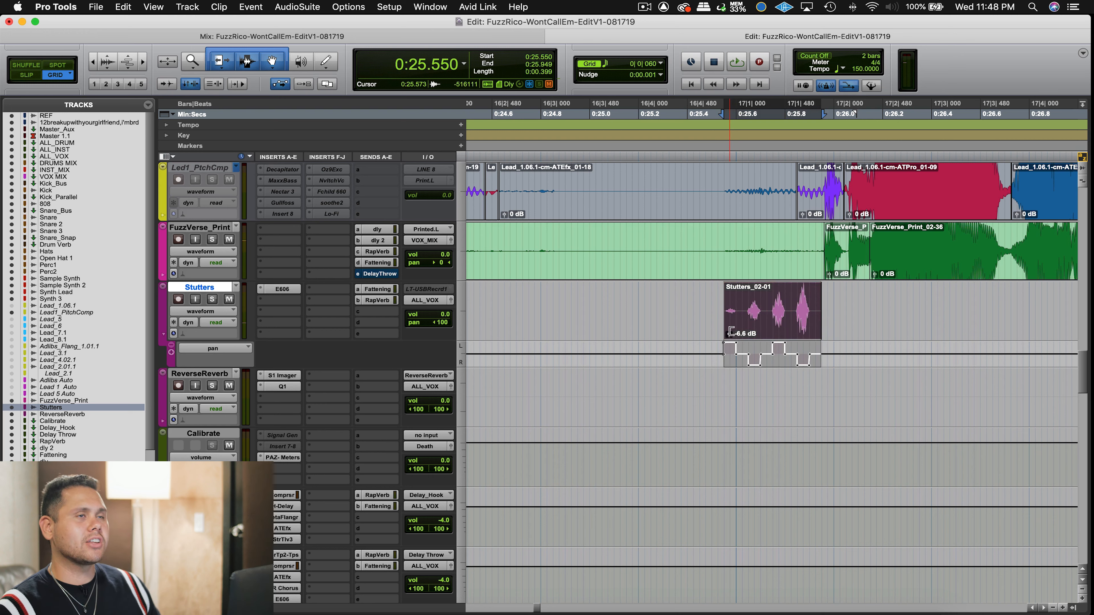
# Set the Stutters track volume to -8.6 dB and play the stutter from 0:25.275.
pyautogui.click(655, 312)
pyautogui.moveTo(441, 318); pyautogui.dragTo(440, 324)
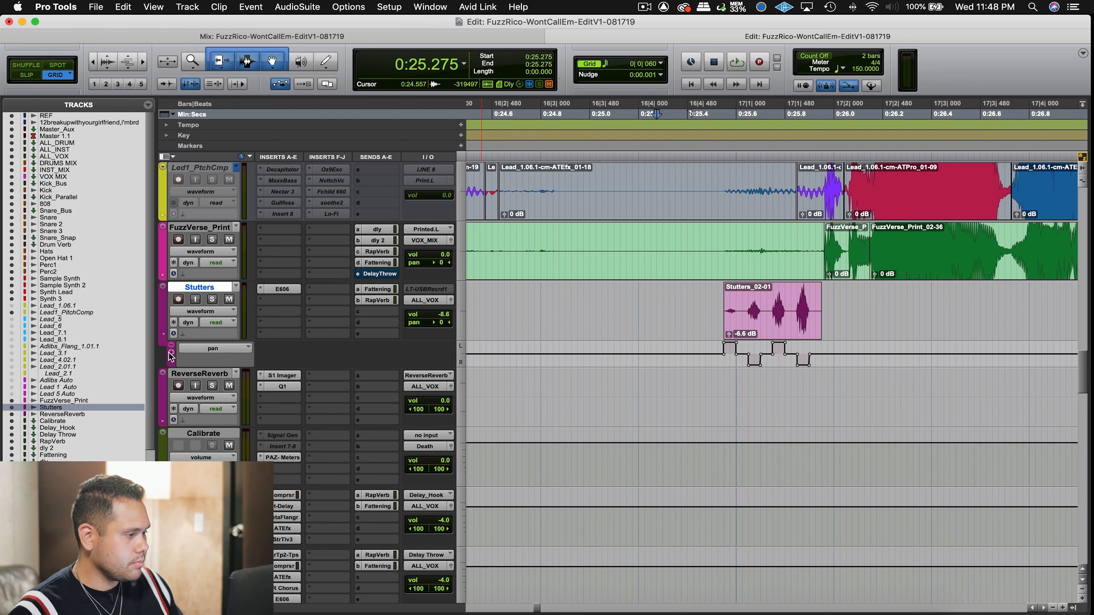
pyautogui.press('space')
pyautogui.press('space')
# Switch the Stutters track's automation off and back to read mode, and replay the stutter from 0:25.275.
pyautogui.click(219, 322)
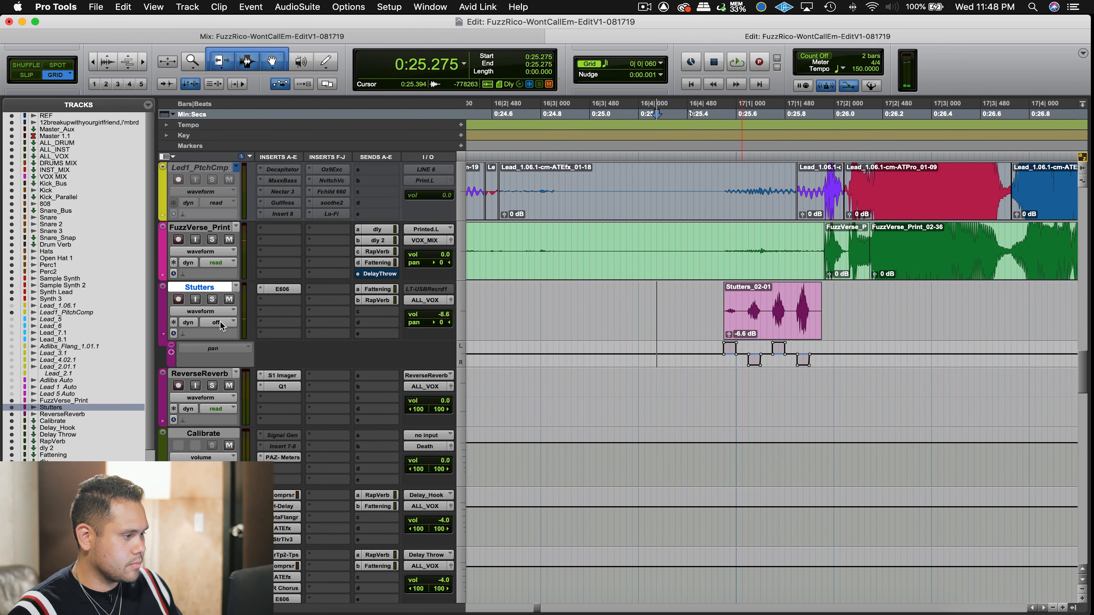
pyautogui.click(219, 322)
pyautogui.click(220, 332)
pyautogui.press('space')
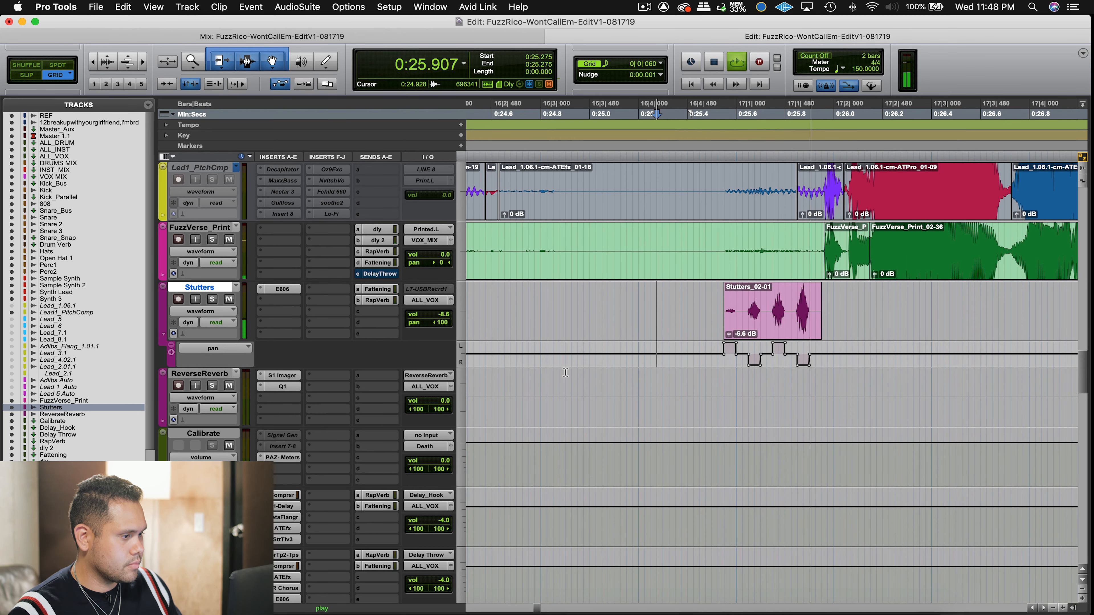
# Reset the stutter clip's gain to 0 dB and play it from 0:25.375.
pyautogui.keyDown('alt'); pyautogui.click(729, 335); pyautogui.keyUp('alt')
pyautogui.click(684, 297)
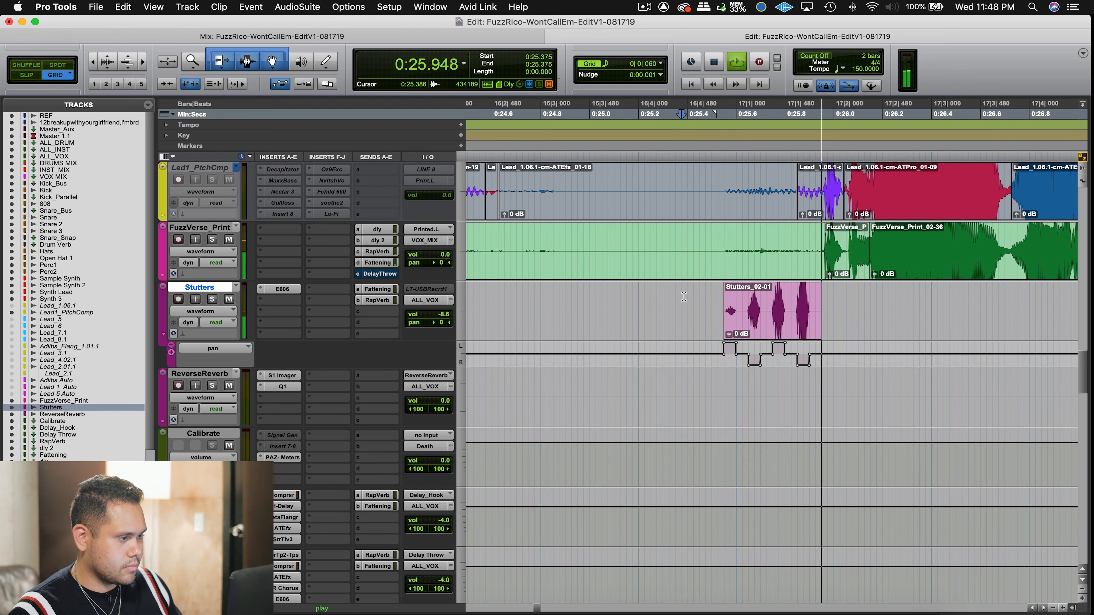
# Stop playback and heal the clip separations on the FuzzVerse_Print track between 0:25.050 and 0:27.075.
pyautogui.press('space')
pyautogui.press('r')
pyautogui.press('r')
pyautogui.press('r')
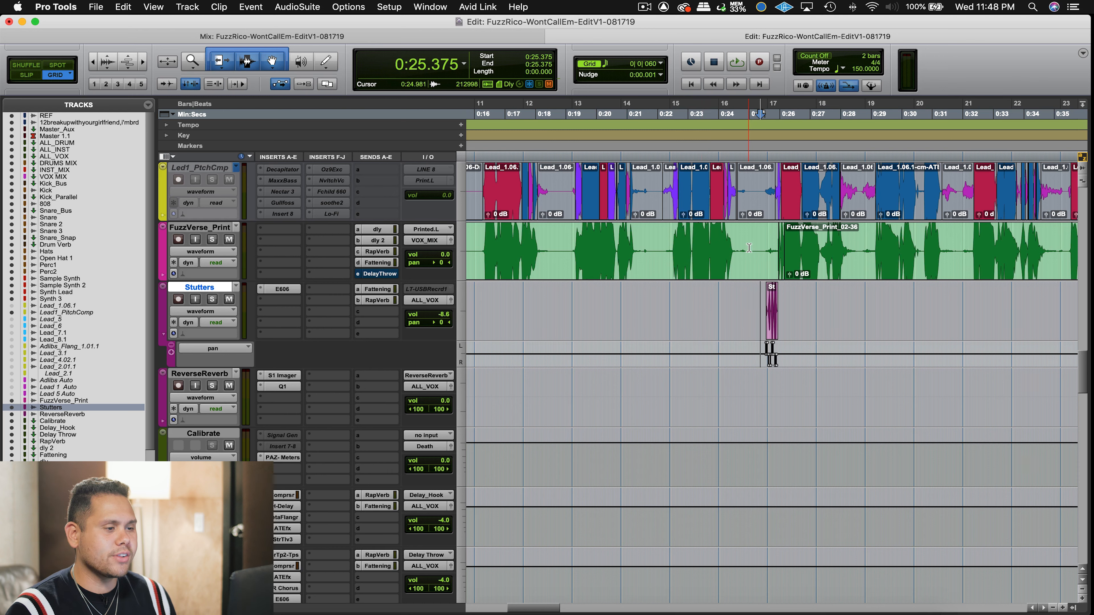
pyautogui.moveTo(748, 248); pyautogui.dragTo(812, 252)
pyautogui.press('super+h')
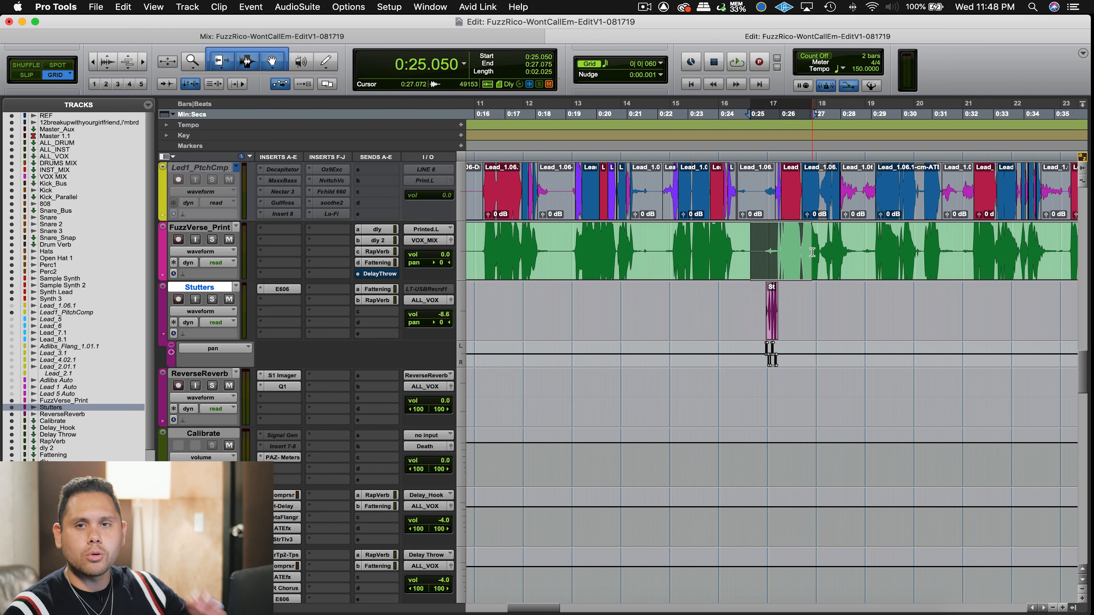
# Play the later part of the verse from 0:26.600 to locate the next spot for a stutter.
pyautogui.click(920, 294)
pyautogui.hscroll(6, 913, 294)
pyautogui.click(733, 308)
pyautogui.press('t')
pyautogui.press('t')
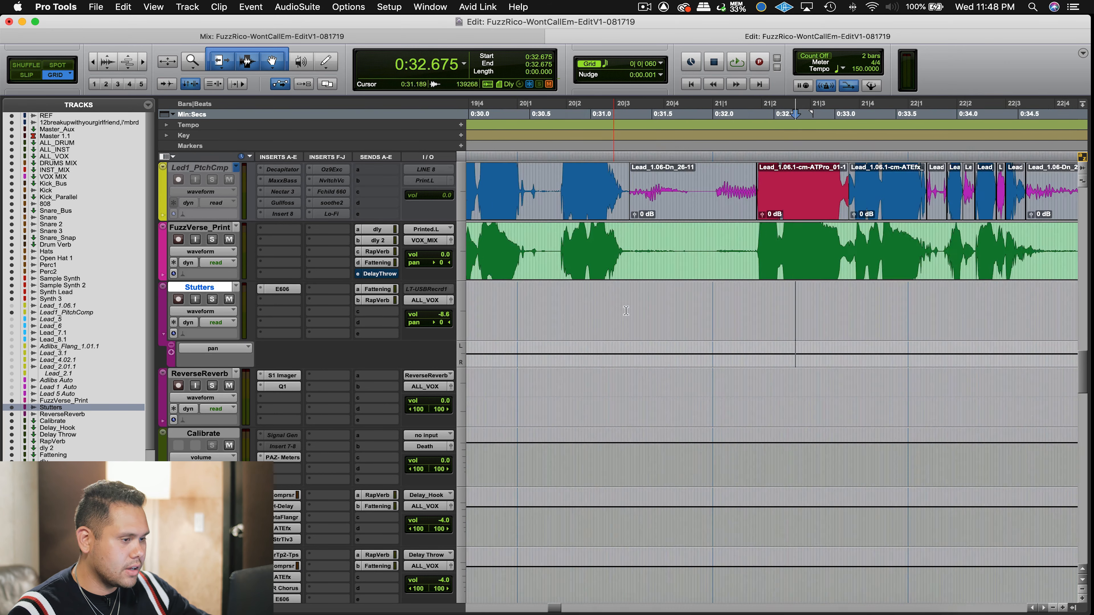
pyautogui.press('r')
pyautogui.press('r')
pyautogui.click(613, 309)
pyautogui.press('space')
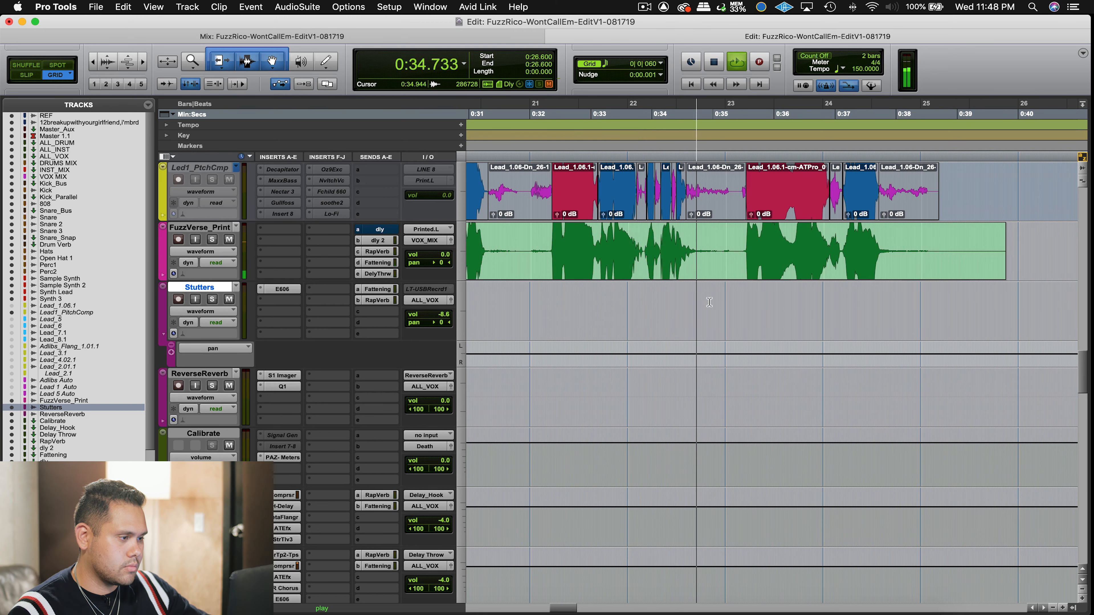
pyautogui.press('space')
# Split the FuzzVerse_Print clip at the vocal onset near 0:35.55 and again at 0:35.607.
pyautogui.click(748, 238)
pyautogui.press('t')
pyautogui.press('t')
pyautogui.press('t')
pyautogui.press('t')
pyautogui.press('t')
pyautogui.press('t')
pyautogui.click(680, 233)
pyautogui.click(684, 233)
pyautogui.press('b')
pyautogui.click(897, 233)
pyautogui.press('b')
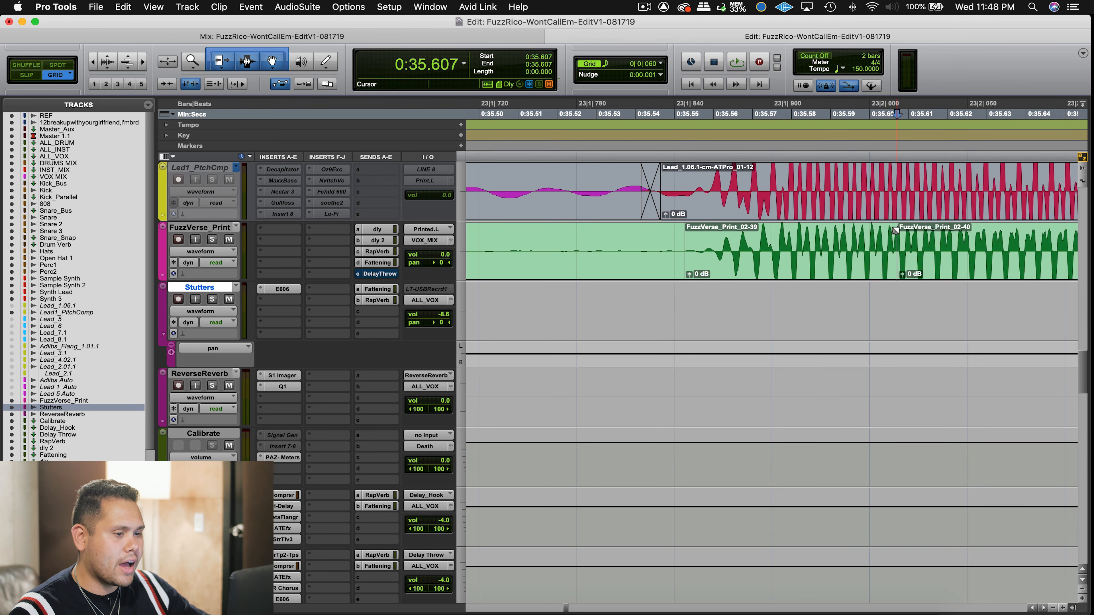
# Copy the split vocal slice to the Stutters track at 0:35.450 and extend its end to about 0:35.550 on a 0|0|120 grid.
pyautogui.press('r')
pyautogui.press('r')
pyautogui.click(781, 263)
pyautogui.moveTo(780, 267); pyautogui.dragTo(679, 309)
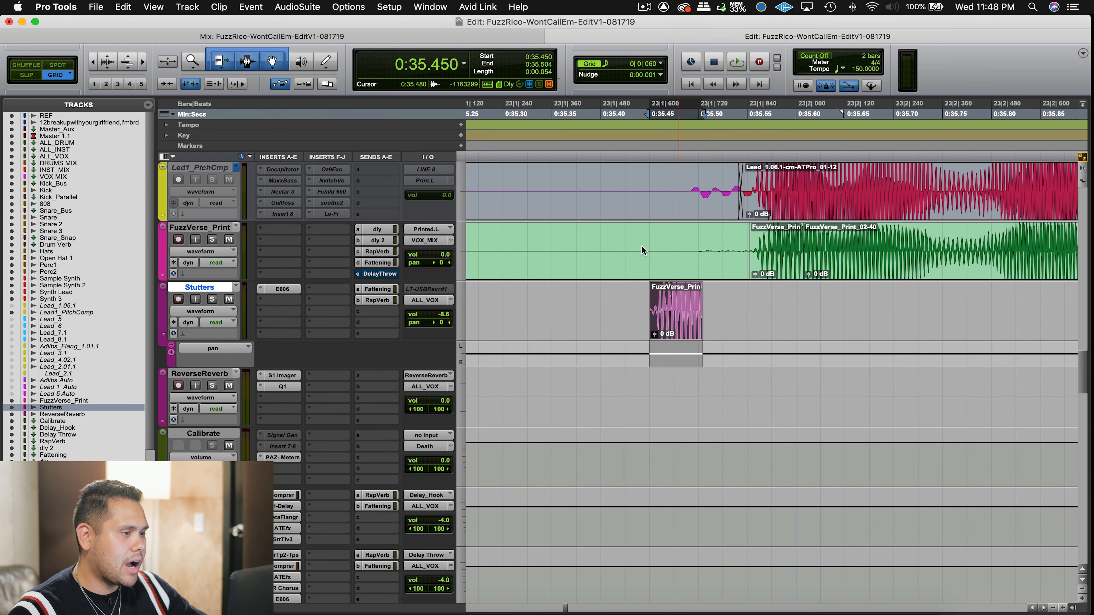
pyautogui.click(618, 57)
pyautogui.click(633, 51)
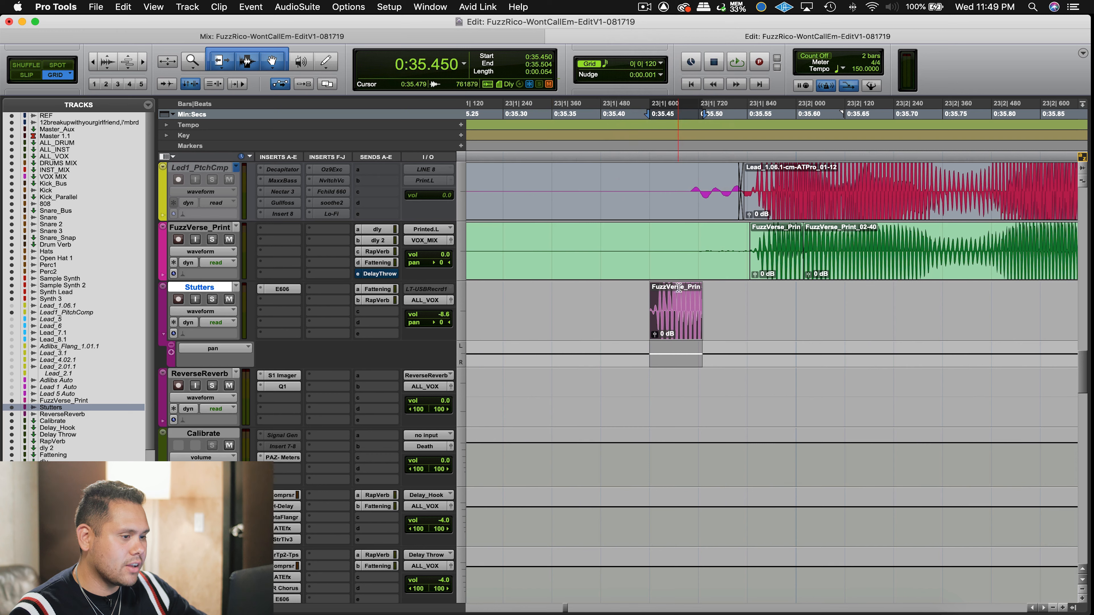
pyautogui.moveTo(696, 310); pyautogui.dragTo(747, 311)
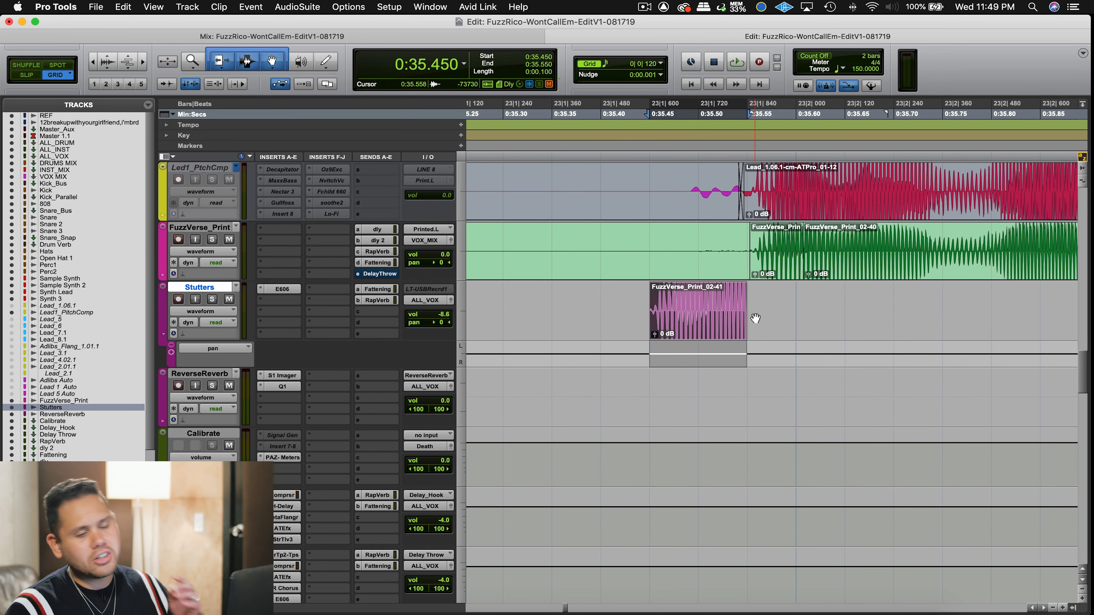
# Move the new stutter clip to start at 0:35.350 and extend its end to 0:35.500.
pyautogui.press('t')
pyautogui.press('t')
pyautogui.press('t')
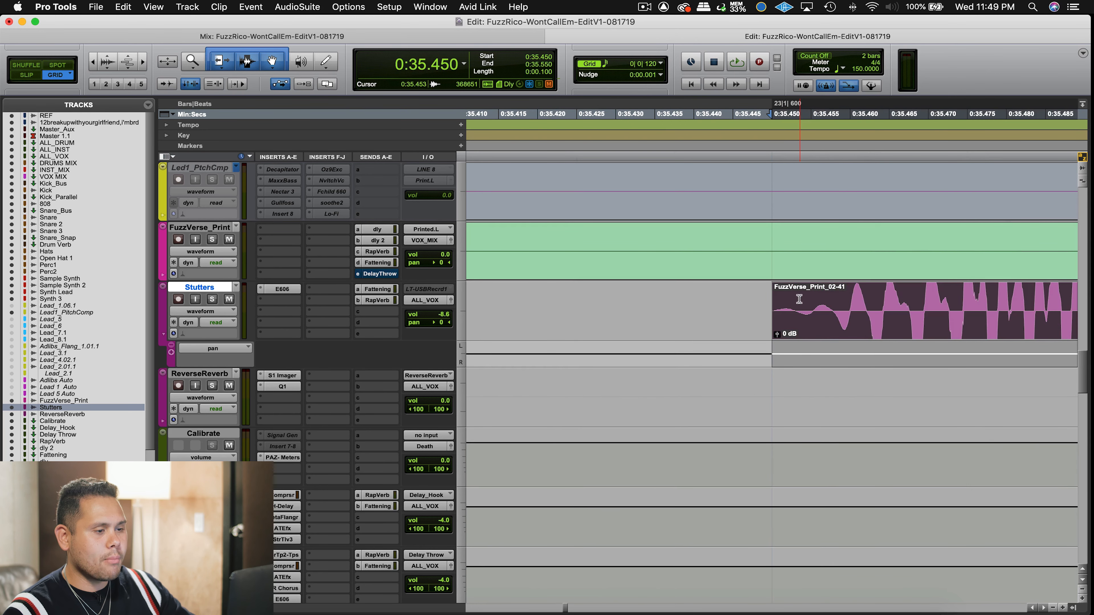
pyautogui.click(812, 297)
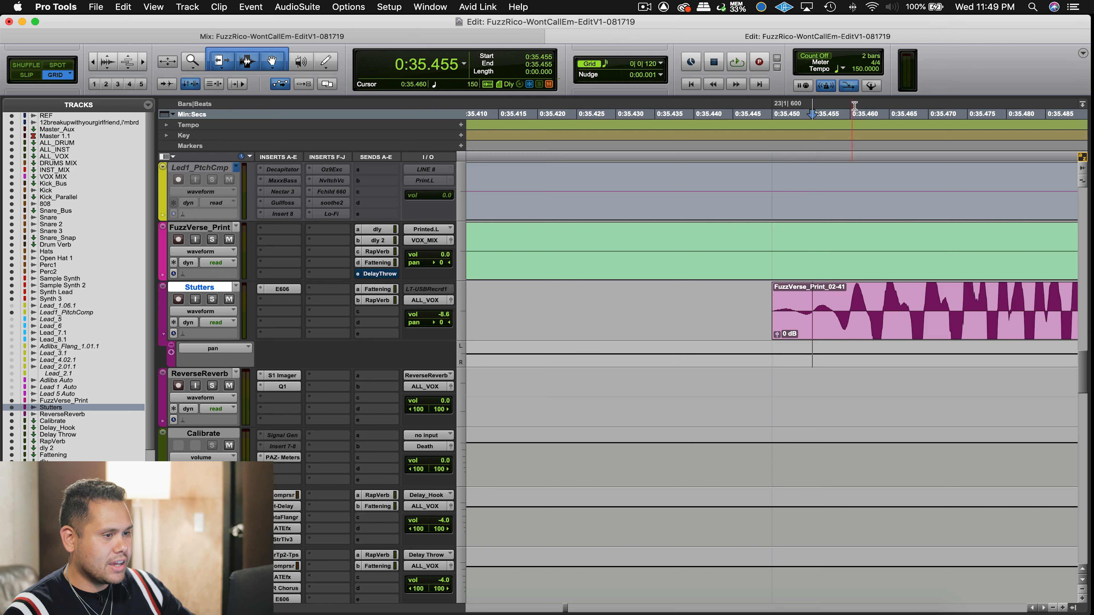
pyautogui.press('r')
pyautogui.press('r')
pyautogui.press('r')
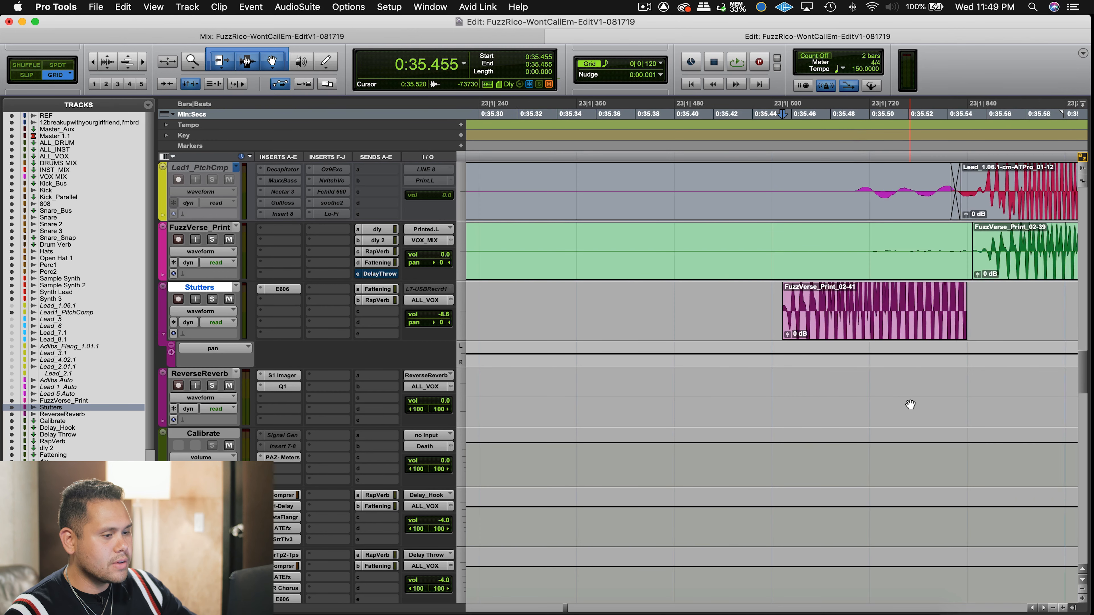
pyautogui.click(793, 328)
pyautogui.moveTo(793, 328); pyautogui.dragTo(725, 316)
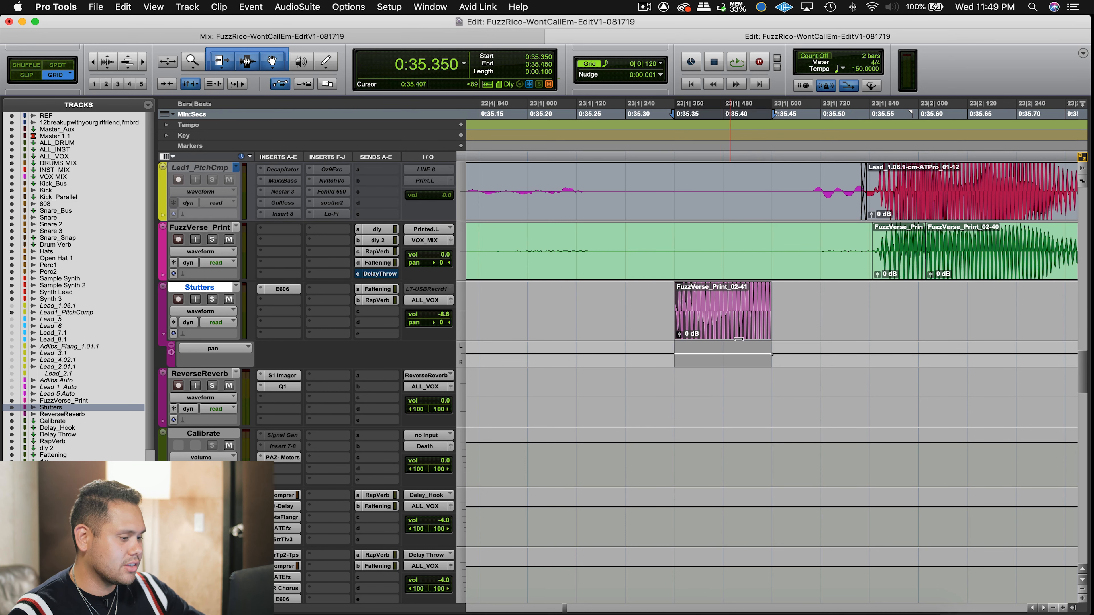
pyautogui.moveTo(764, 307); pyautogui.dragTo(821, 307)
pyautogui.click(622, 307)
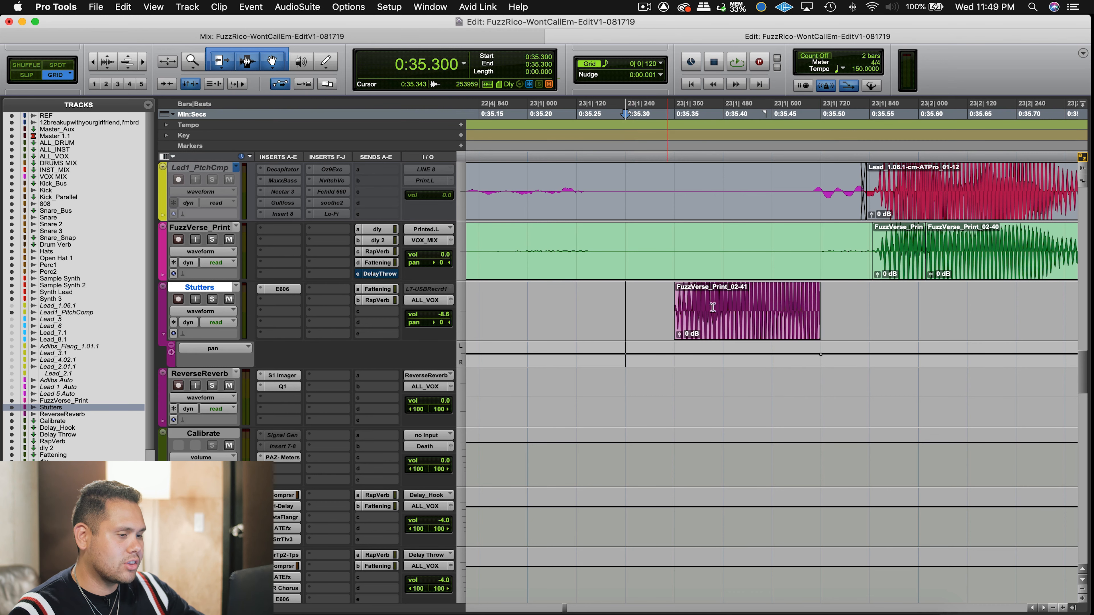
# Audition the extended stutter clip from 0:35.300 into the following vocal phrase.
pyautogui.click(749, 330)
pyautogui.moveTo(670, 298); pyautogui.dragTo(808, 306)
pyautogui.click(660, 64)
pyautogui.click(609, 36)
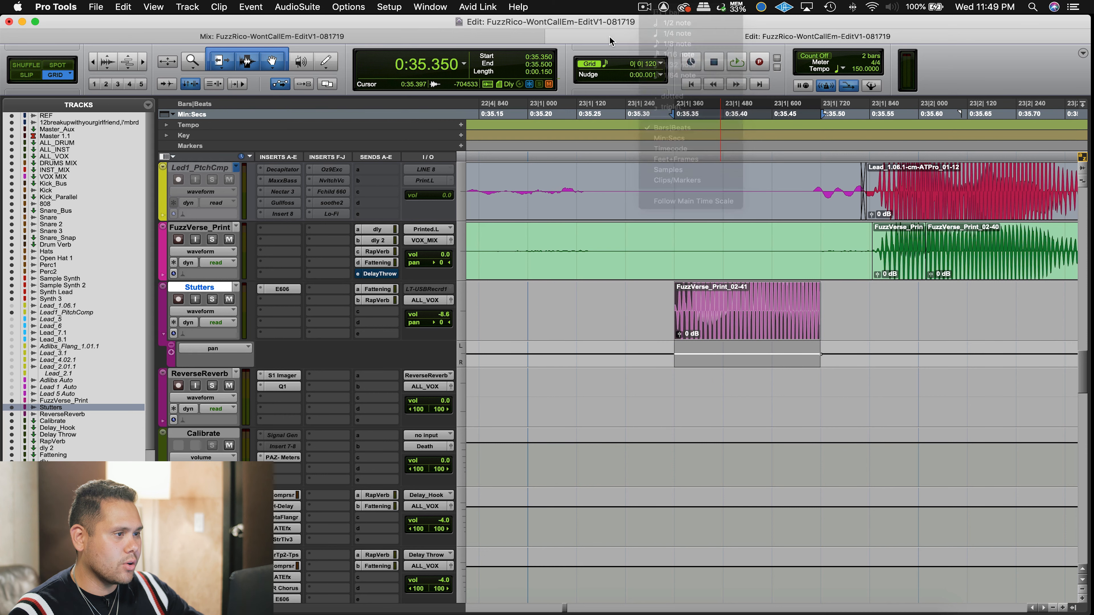
pyautogui.click(632, 274)
pyautogui.click(625, 295)
pyautogui.press('space')
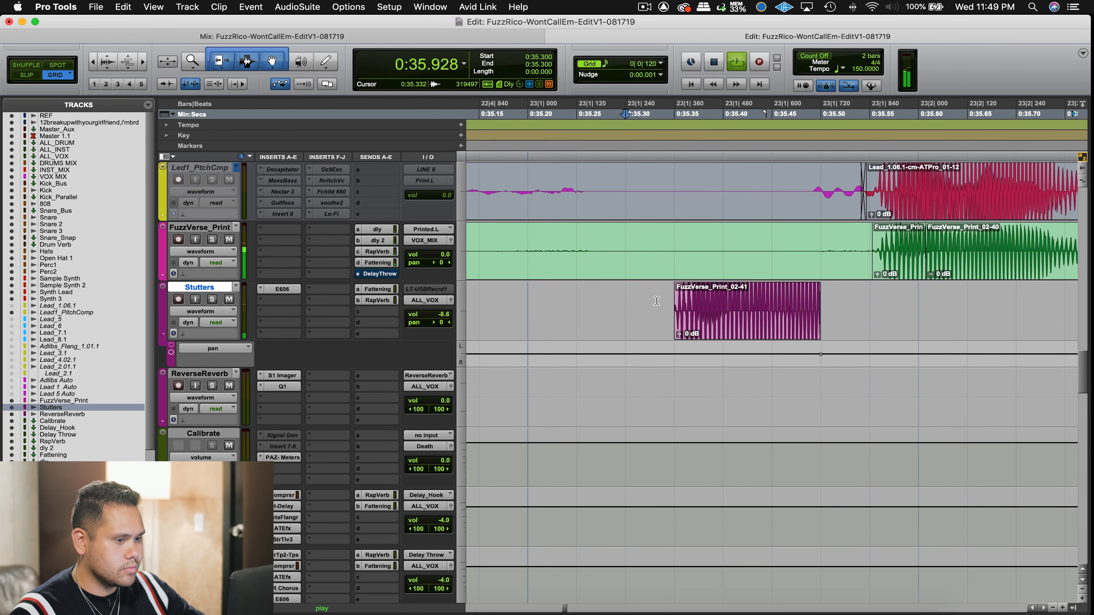
pyautogui.press('space')
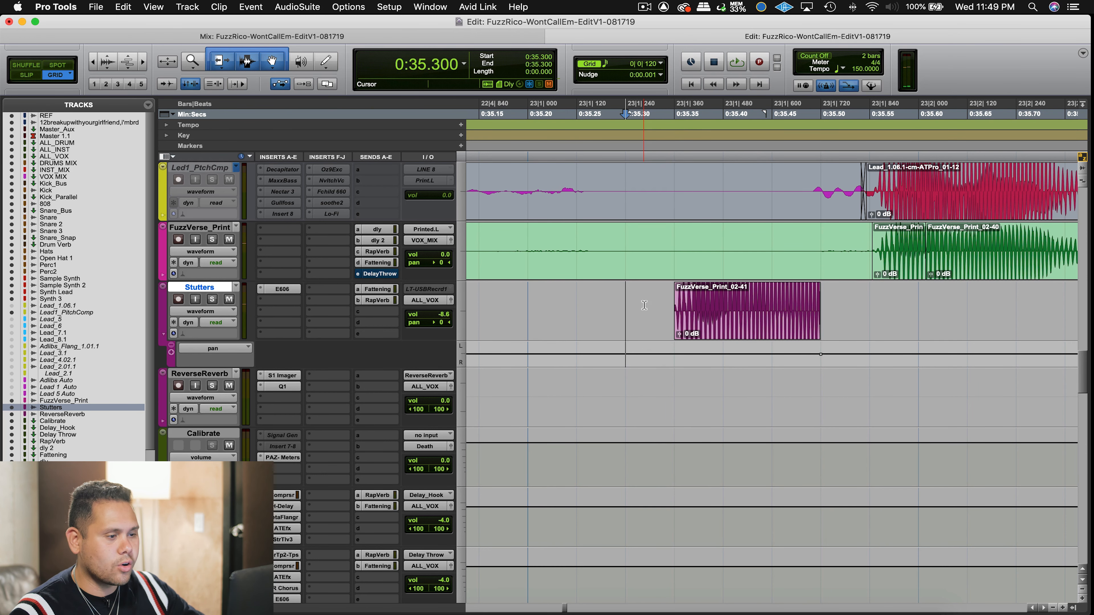
pyautogui.press('space')
pyautogui.press('space')
# Copy the stutter clip to 0:35.150, 0:34.950 and 0:34.750 on the Stutters track.
pyautogui.moveTo(752, 327); pyautogui.dragTo(559, 303)
pyautogui.press('e')
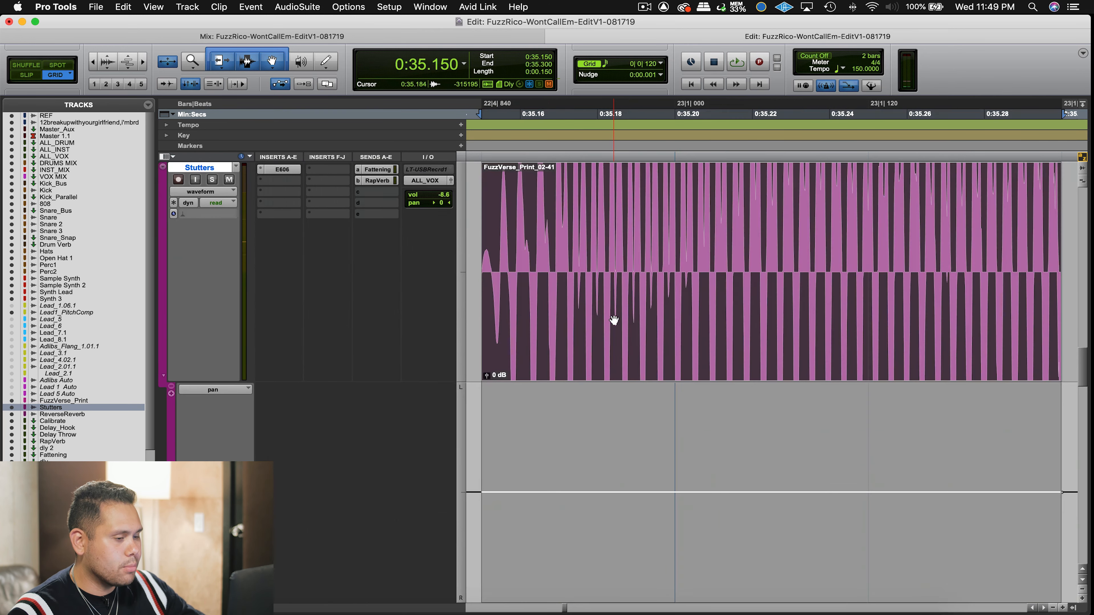
pyautogui.press('e')
pyautogui.moveTo(708, 332); pyautogui.dragTo(619, 324)
# Play the series of four stutters and heal the FuzzVerse_Print splits at the vocal onset near 0:35.55.
pyautogui.click(540, 301)
pyautogui.press('space')
pyautogui.press('space')
pyautogui.moveTo(762, 246); pyautogui.dragTo(906, 245)
pyautogui.press('super+h')
# Automate the pan of the four new stutters, placing the first and third hard left and the second and fourth hard right.
pyautogui.click(765, 331)
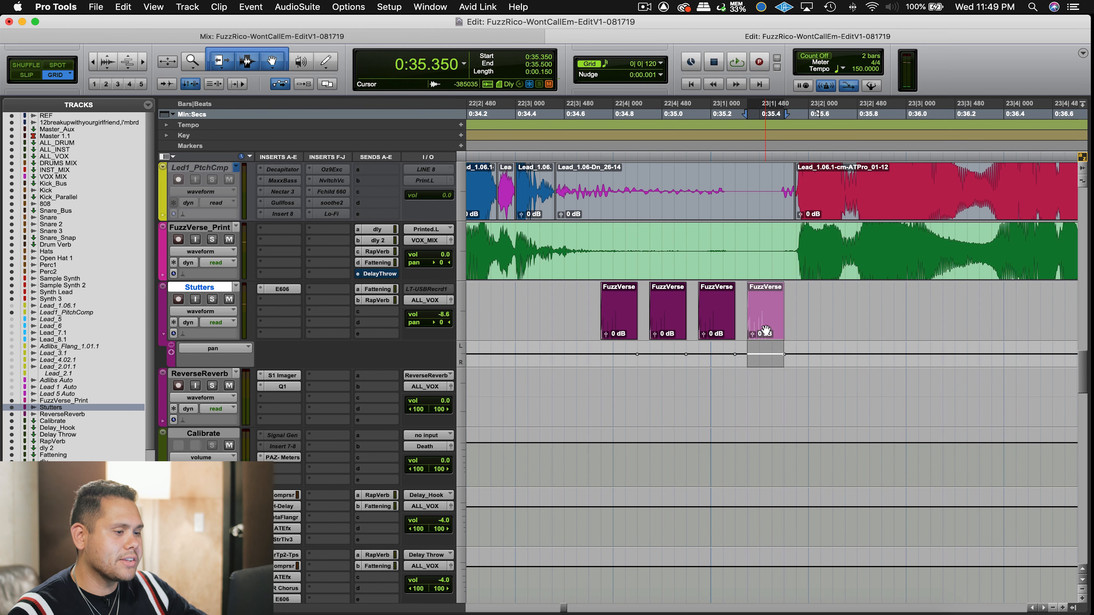
pyautogui.moveTo(766, 345); pyautogui.dragTo(766, 342)
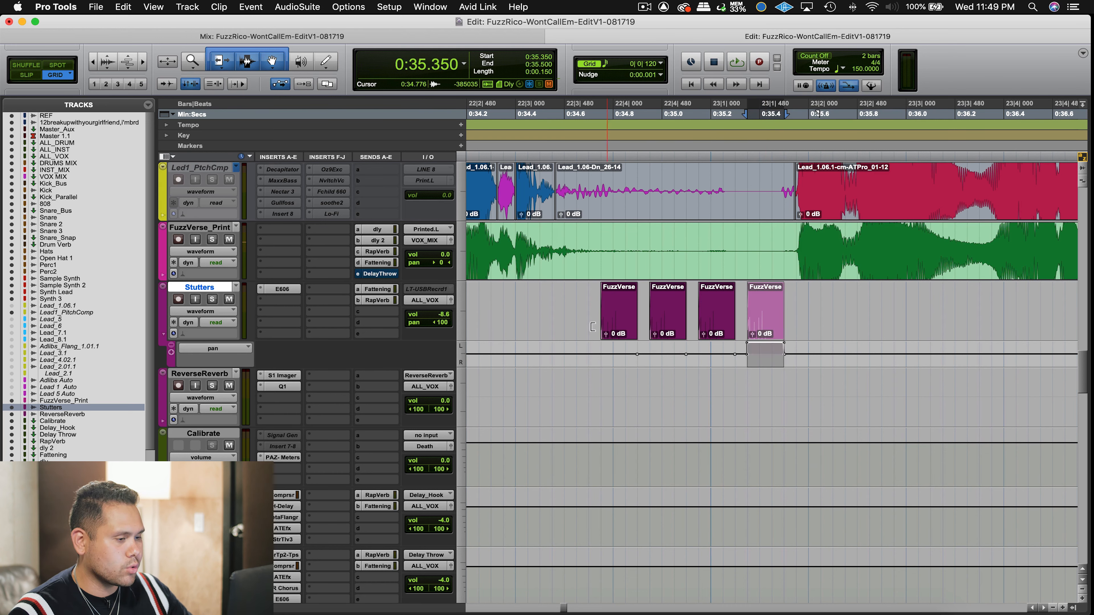
pyautogui.click(620, 329)
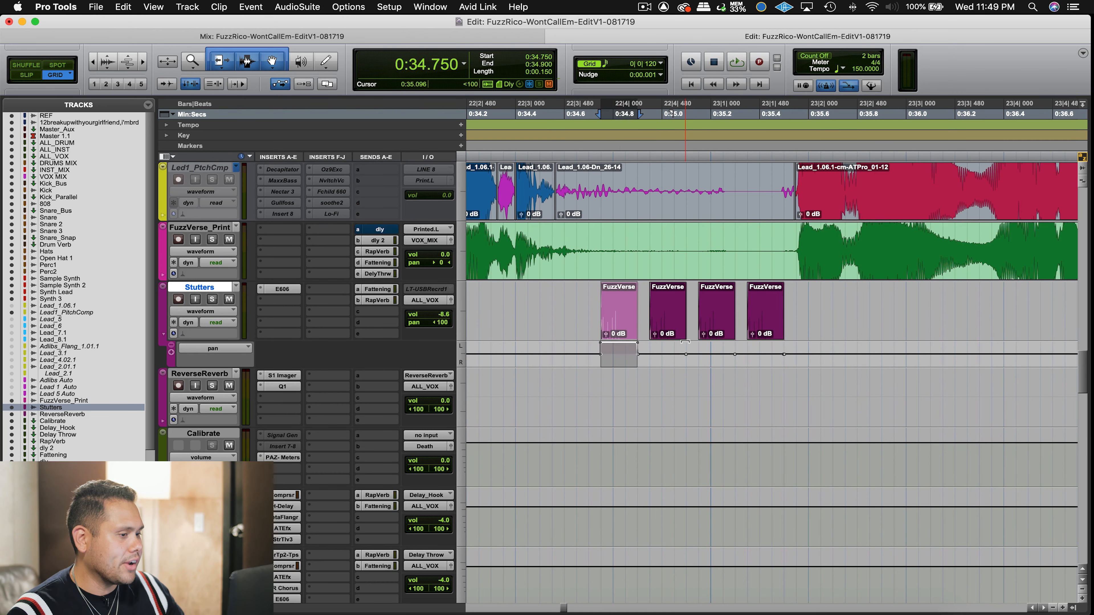
pyautogui.click(674, 335)
pyautogui.moveTo(672, 343); pyautogui.dragTo(720, 332)
pyautogui.click(718, 340)
pyautogui.click(767, 328)
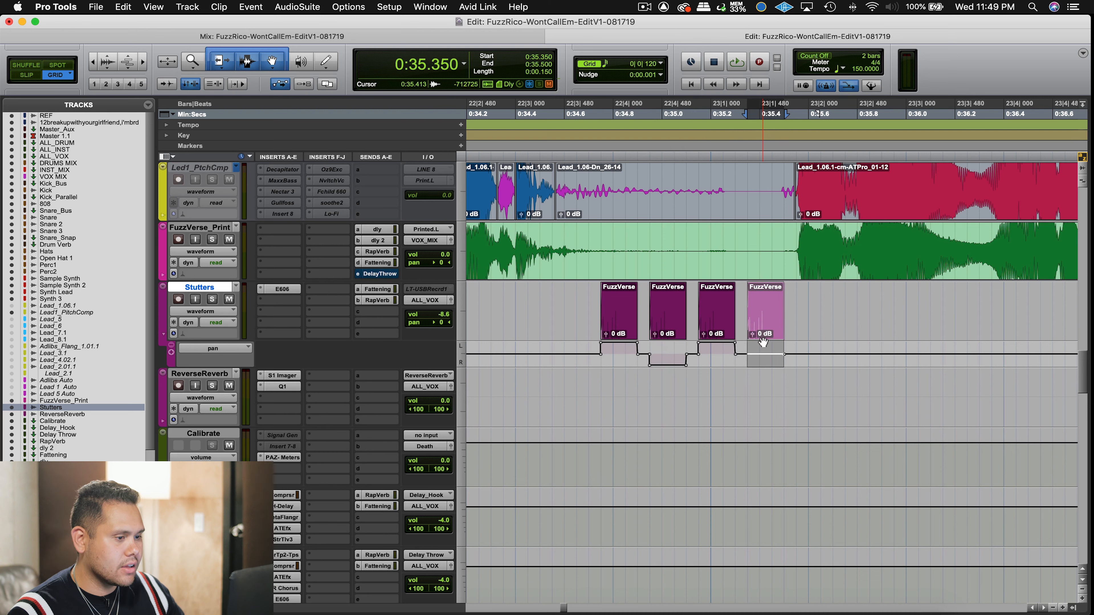
pyautogui.moveTo(761, 371); pyautogui.dragTo(762, 366)
# Select all four stutter clips with their pan automation and move them to start at 0:34.800.
pyautogui.click(620, 332)
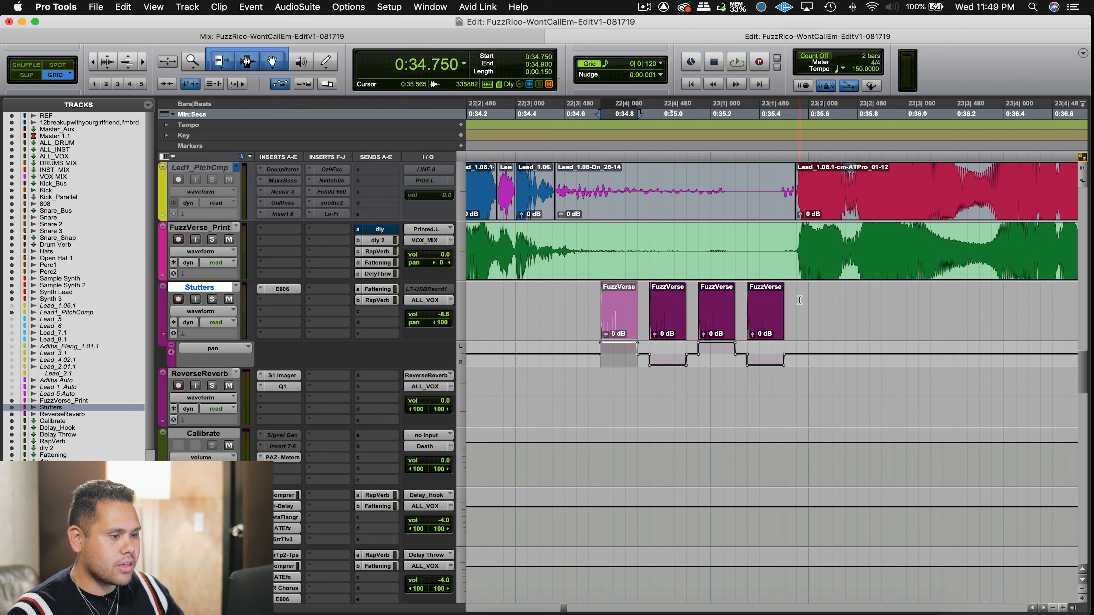
pyautogui.keyDown('shift'); pyautogui.click(808, 297); pyautogui.keyUp('shift')
pyautogui.keyDown('shift'); pyautogui.click(798, 307); pyautogui.keyUp('shift')
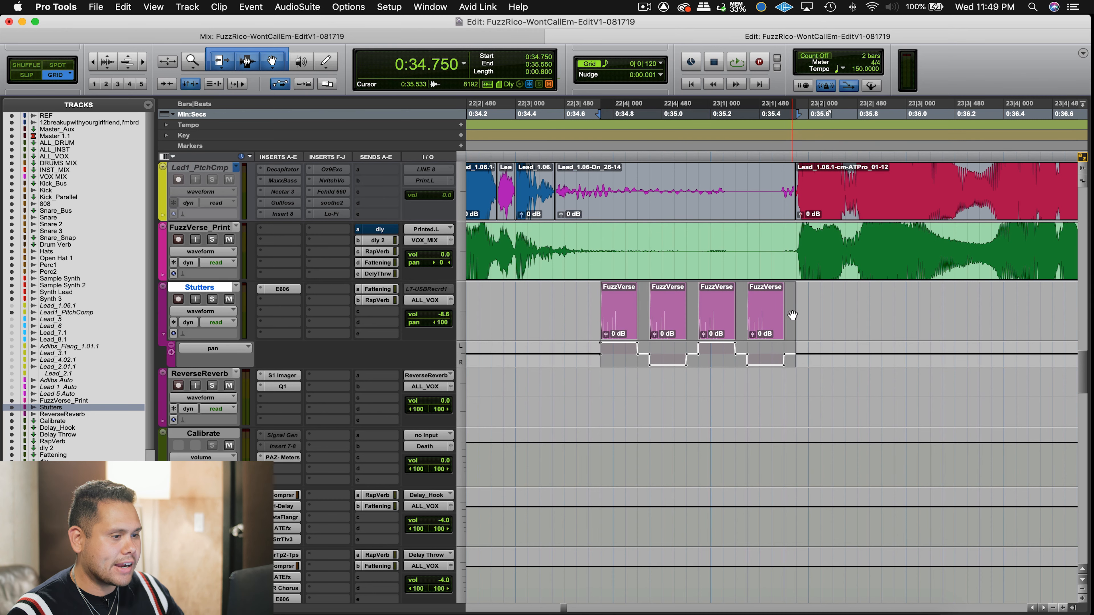
pyautogui.moveTo(766, 342); pyautogui.dragTo(777, 332)
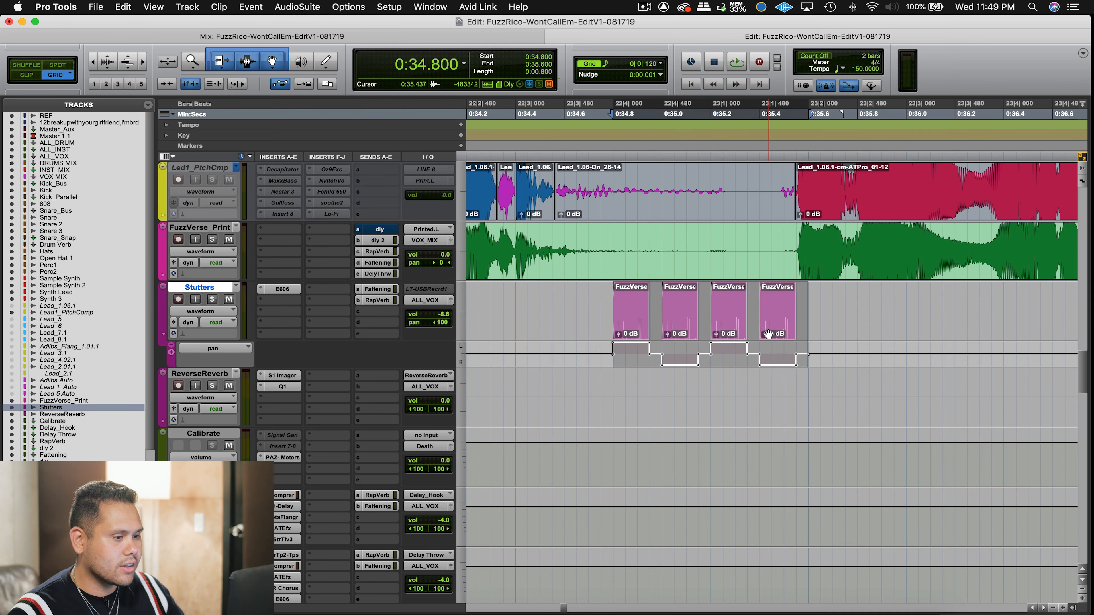
# Audition the moved stutter sequence from 0:34.650, 0:35.300 and 0:34.800.
pyautogui.press('space')
pyautogui.click(577, 306)
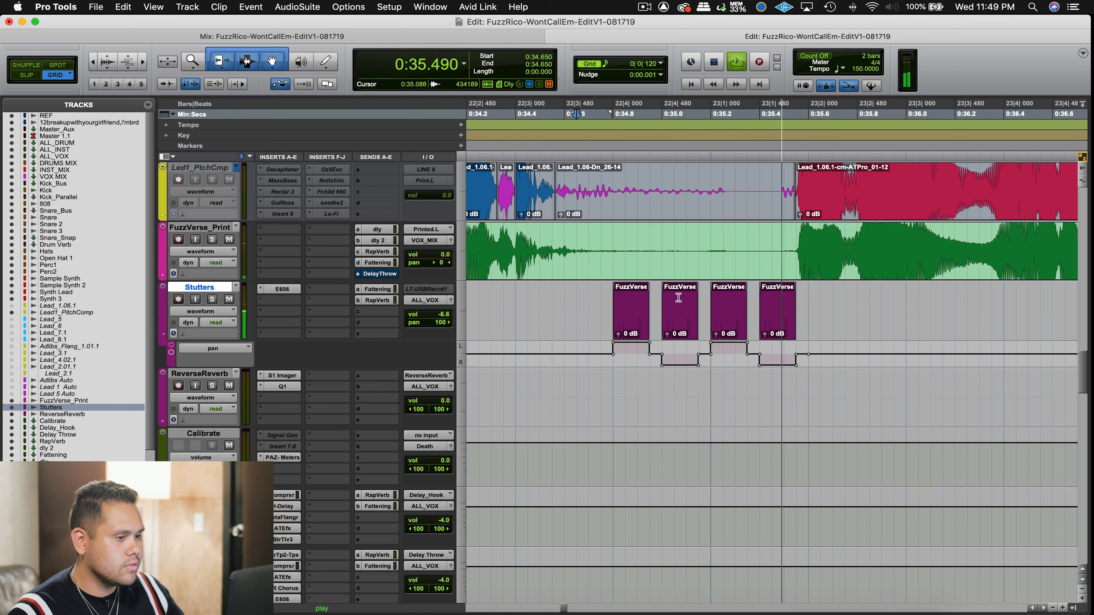
pyautogui.click(736, 298)
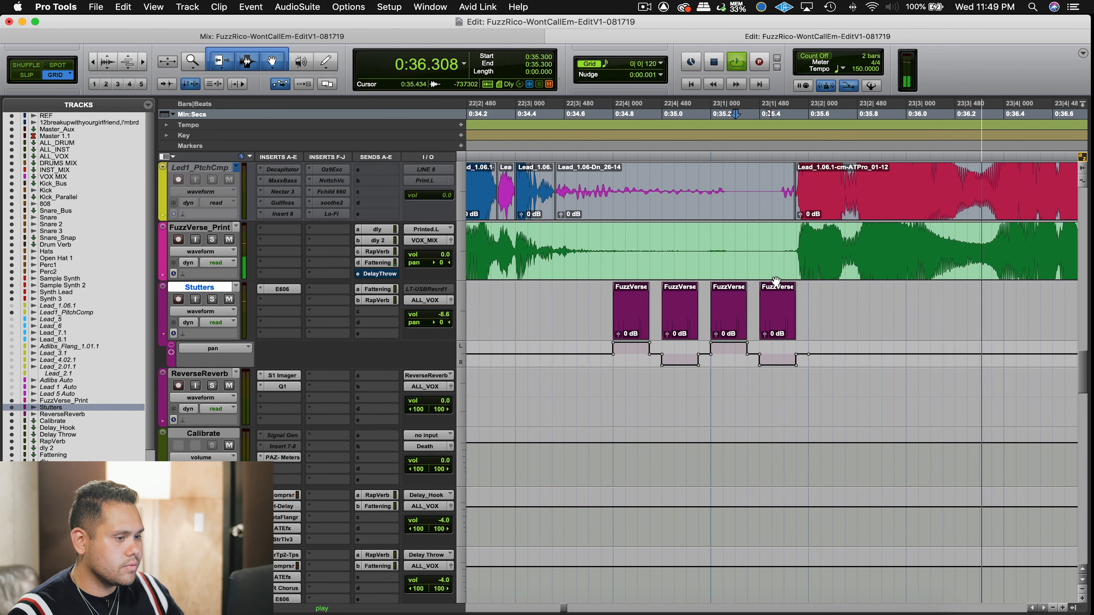
pyautogui.click(610, 296)
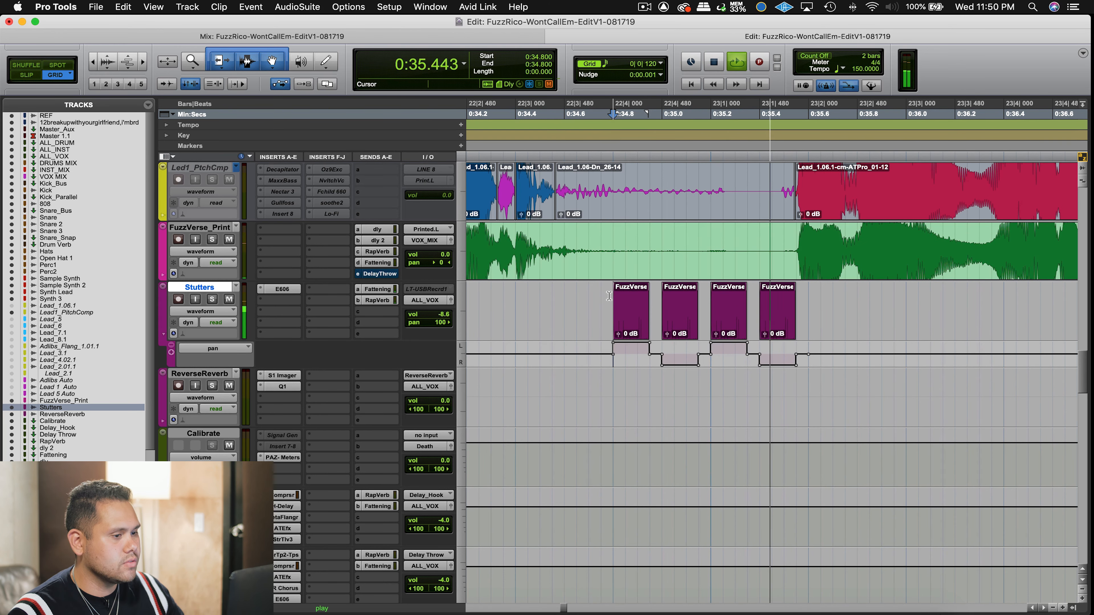
pyautogui.press('space')
# Apply fades to the four stutter clips and consolidate them from 0:34.800 into one clip with a full-length fade-in.
pyautogui.moveTo(611, 297); pyautogui.dragTo(809, 291)
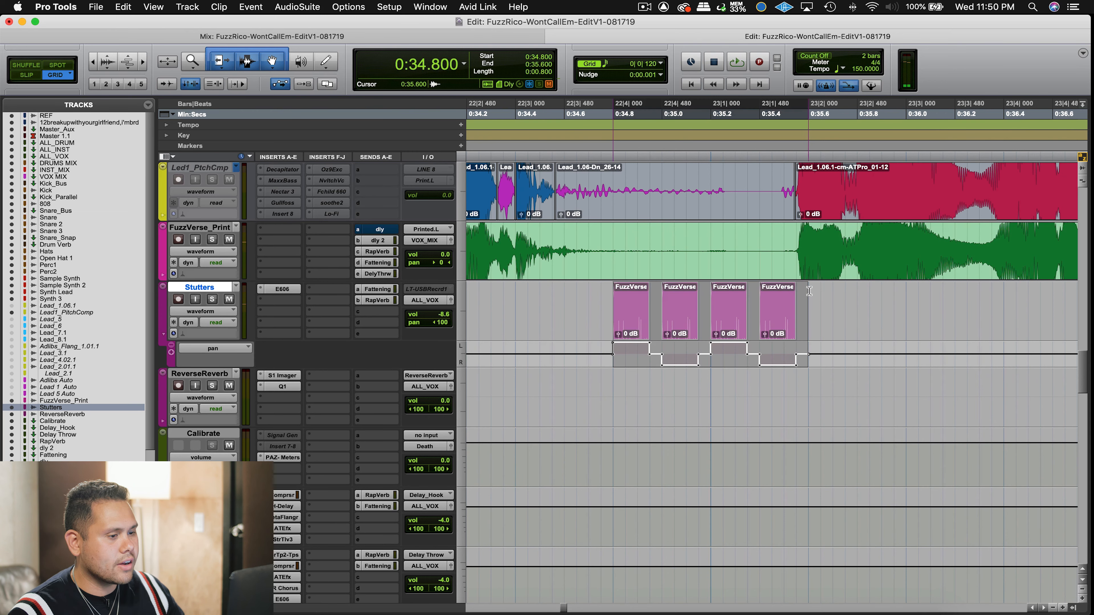
pyautogui.press('super+f')
pyautogui.press('Return')
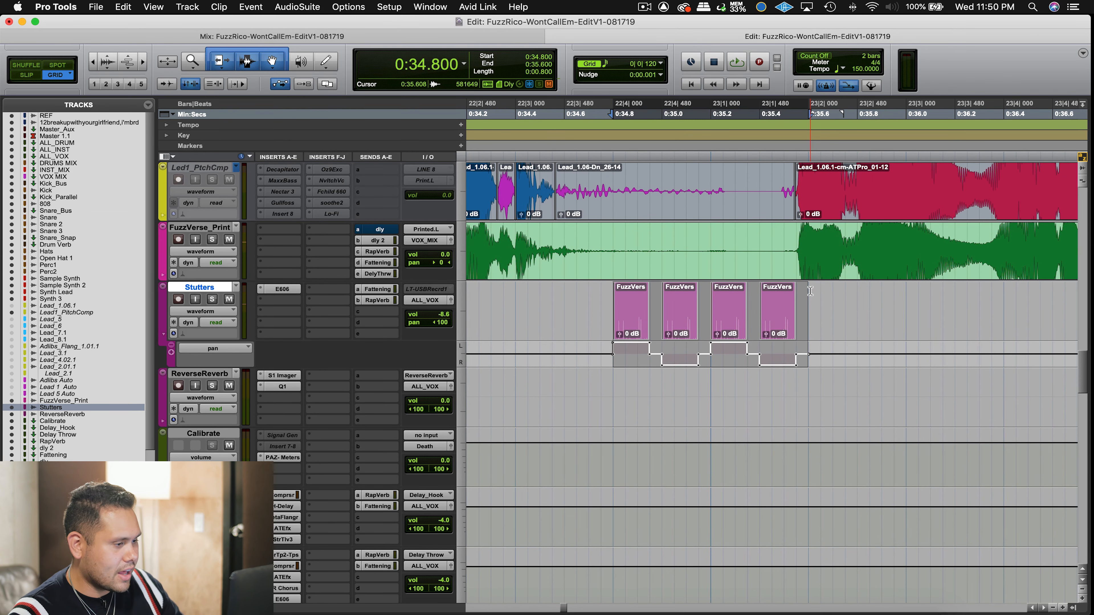
pyautogui.hotkey('alt', 'shift', '3')
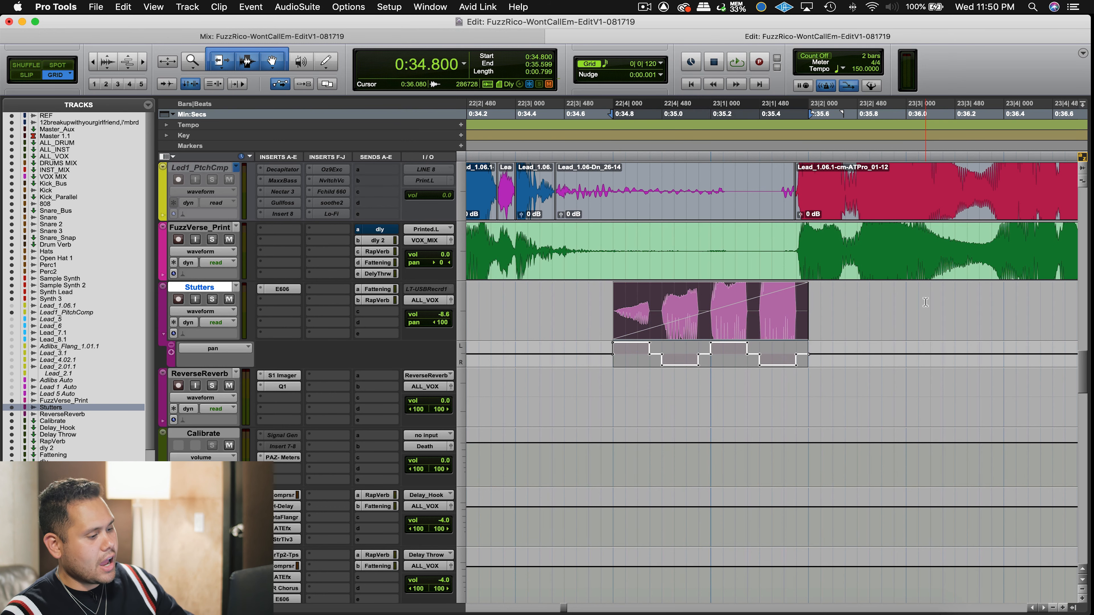
# Consolidate the faded stutter clip to render its fade-in into the audio.
pyautogui.click(905, 305)
pyautogui.click(742, 331)
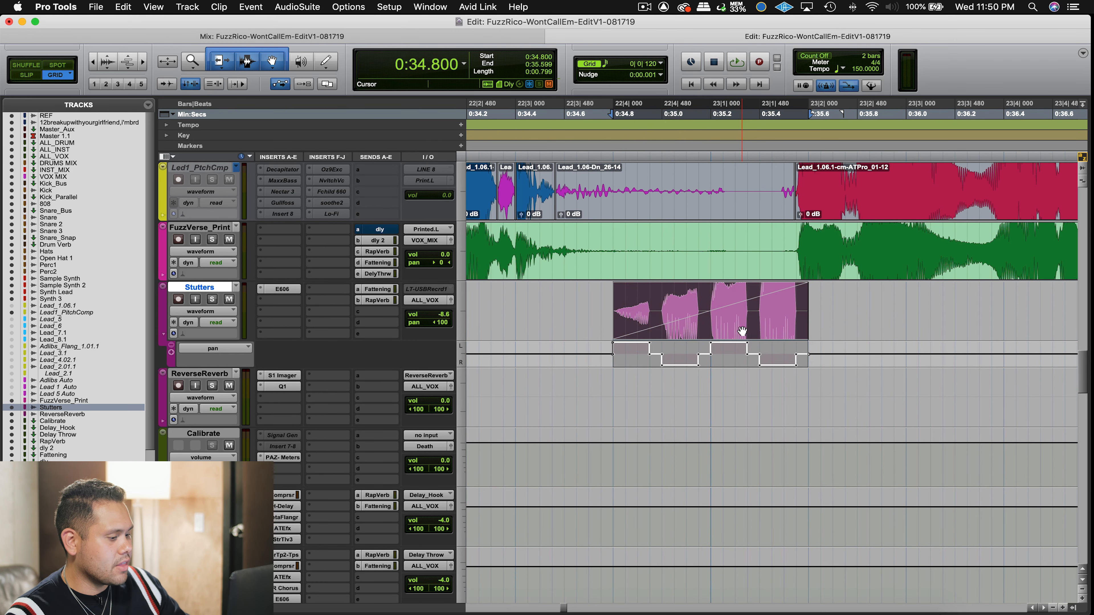
pyautogui.hotkey('alt', 'shift', '3')
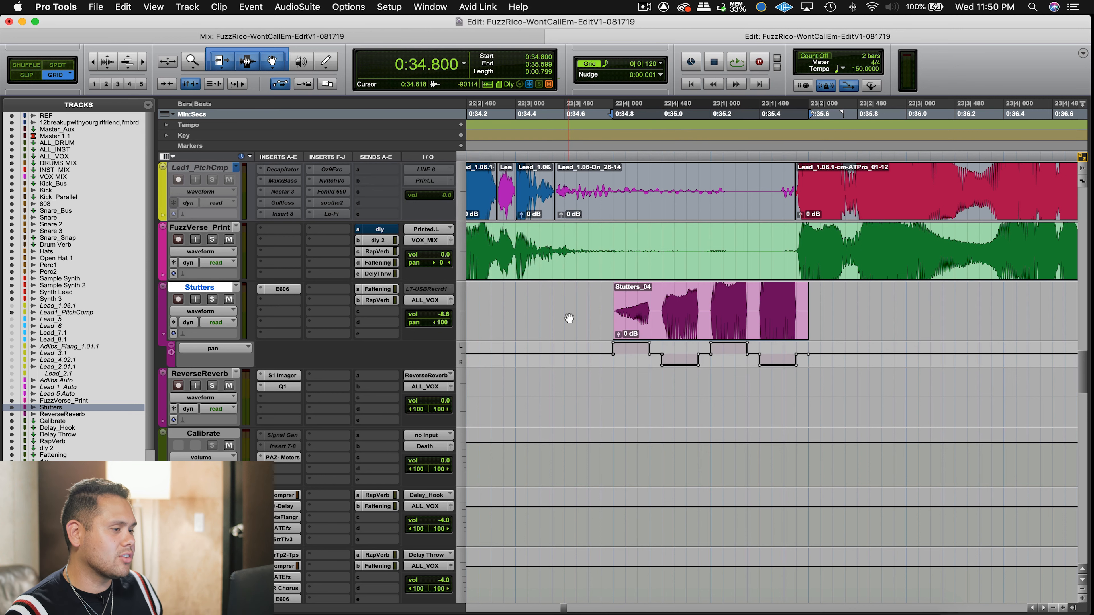
# Lower the rendered stutter clip's gain to -3.8 dB and audition it from 0:34.550.
pyautogui.moveTo(617, 334); pyautogui.dragTo(556, 312)
pyautogui.click(557, 296)
pyautogui.press('space')
pyautogui.press('space')
pyautogui.press('space')
pyautogui.press('space')
pyautogui.press('space')
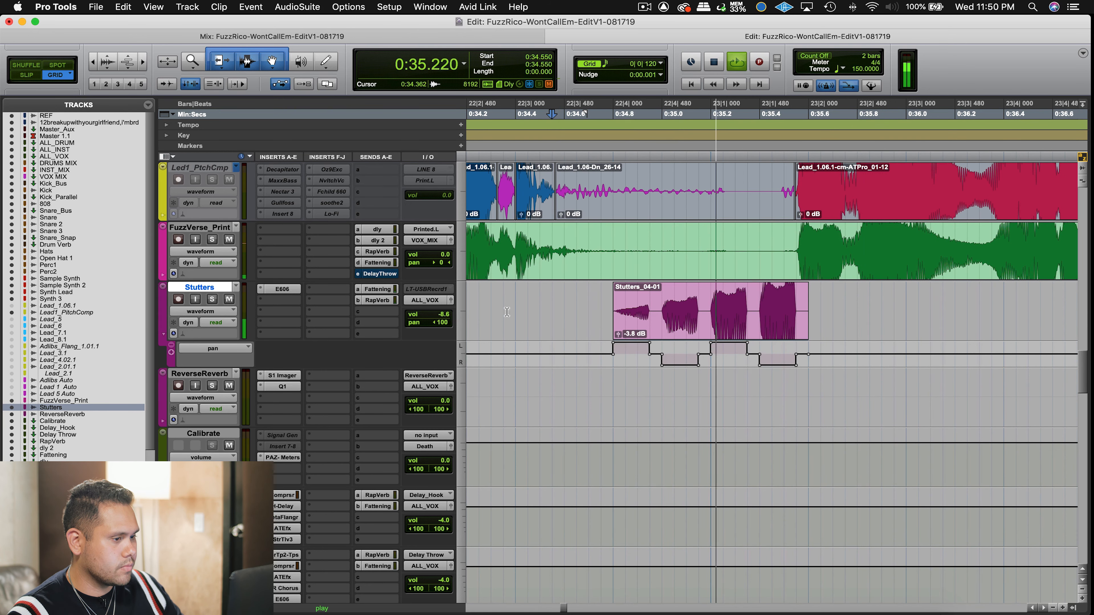
# Stop playback and open the Stutters track's RapVerb and Fattening send controls to check their levels.
pyautogui.click(386, 297)
pyautogui.press('space')
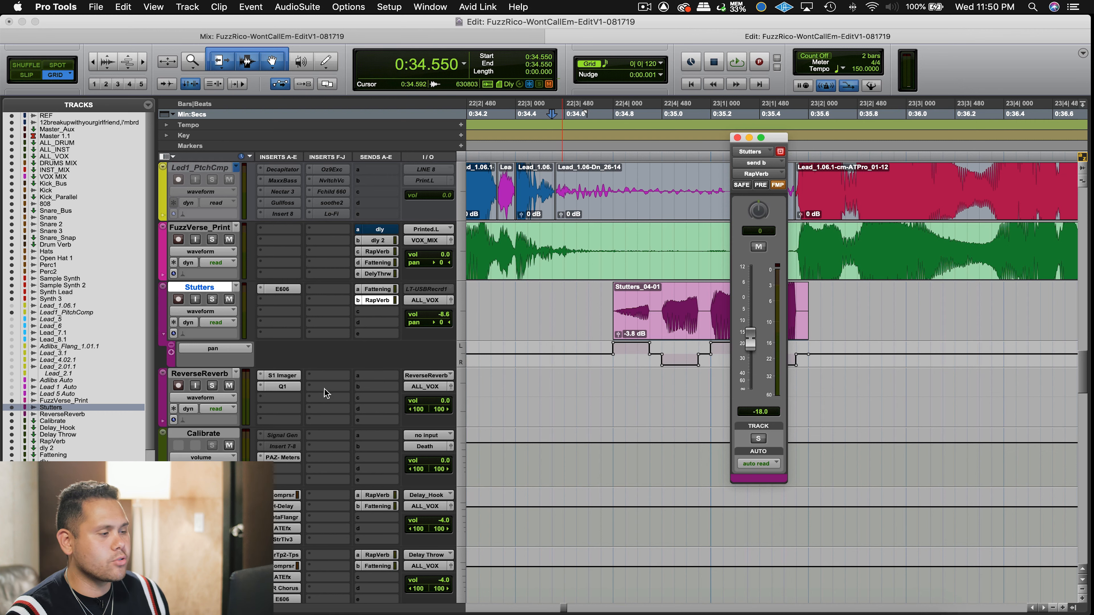
pyautogui.click(386, 290)
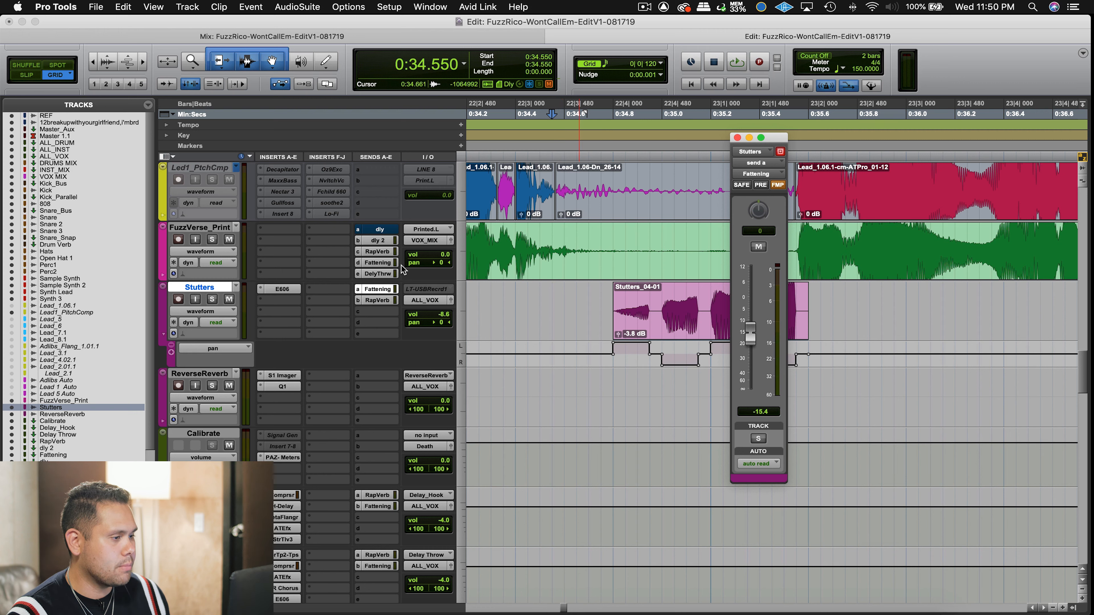
# Check the Stutters track's RapVerb send level and audition the stutter with the following vocal from 0:34.700.
pyautogui.click(373, 301)
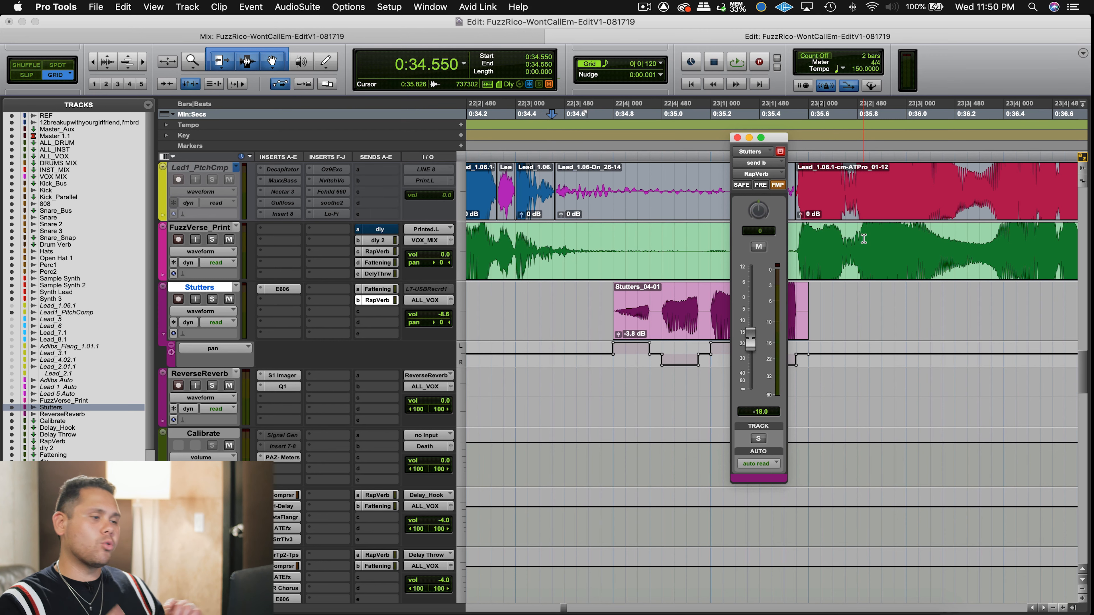
pyautogui.press('space')
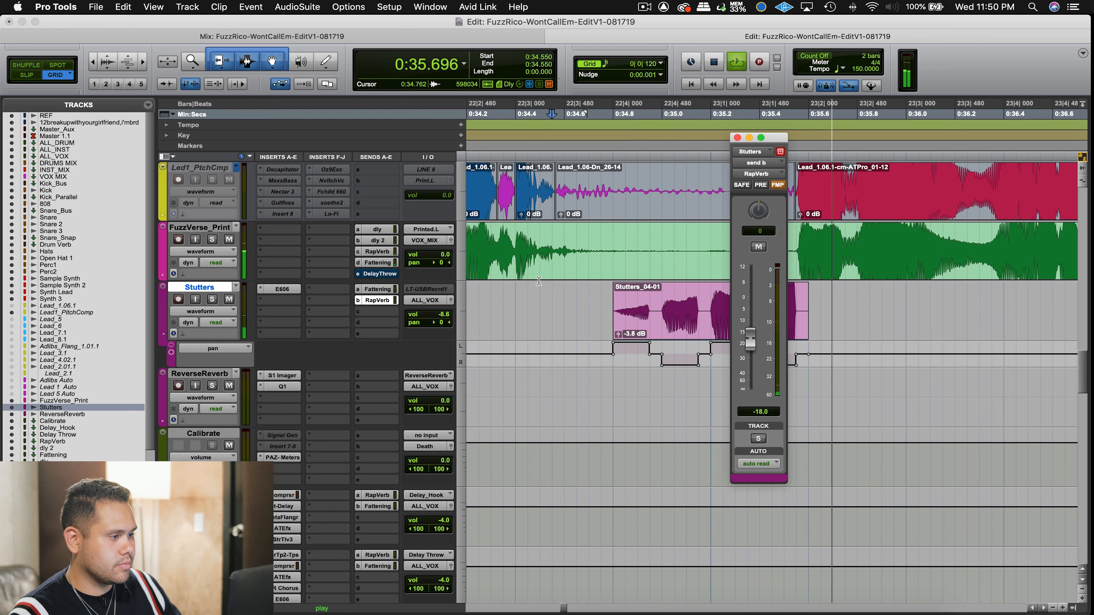
pyautogui.press('space')
pyautogui.click(589, 310)
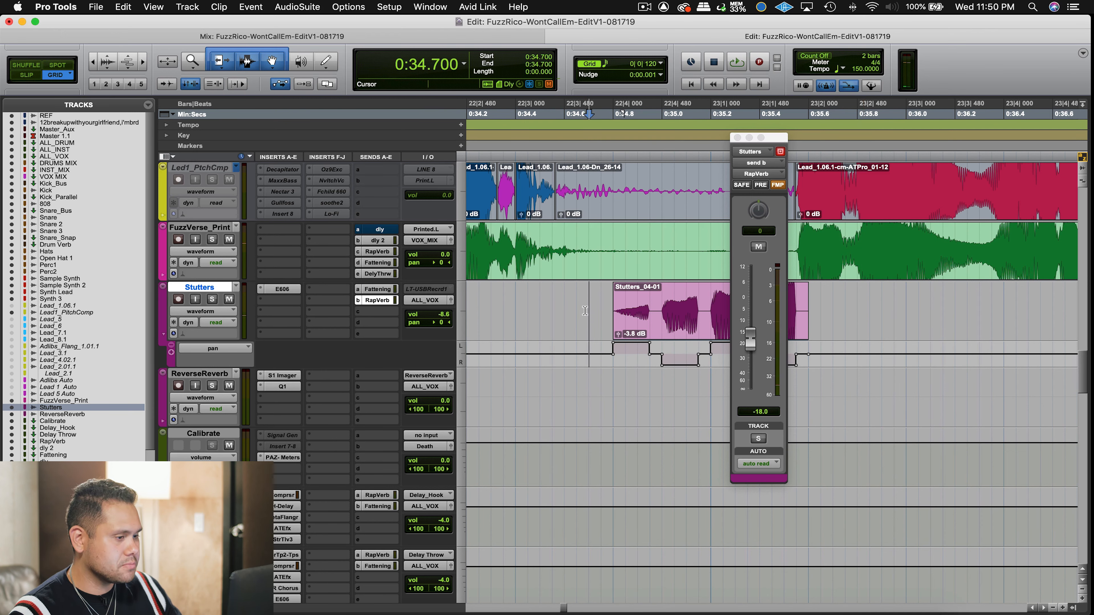
pyautogui.press('space')
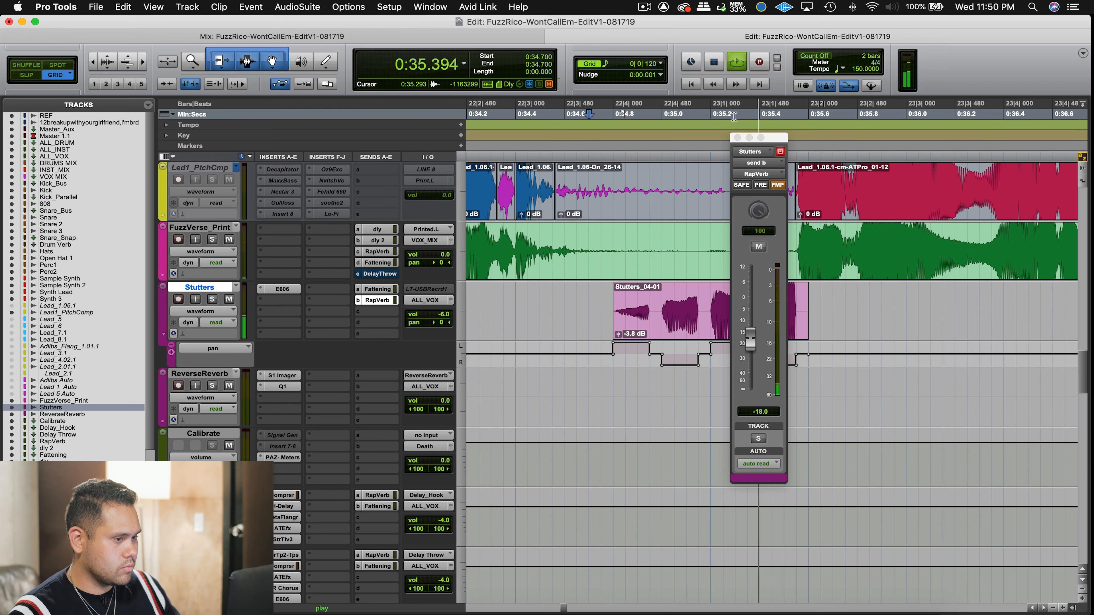
pyautogui.click(736, 138)
pyautogui.press('super+bracketleft')
pyautogui.press('super+bracketleft')
pyautogui.press('super+bracketleft')
pyautogui.press('super+bracketleft')
pyautogui.press('super+bracketleft')
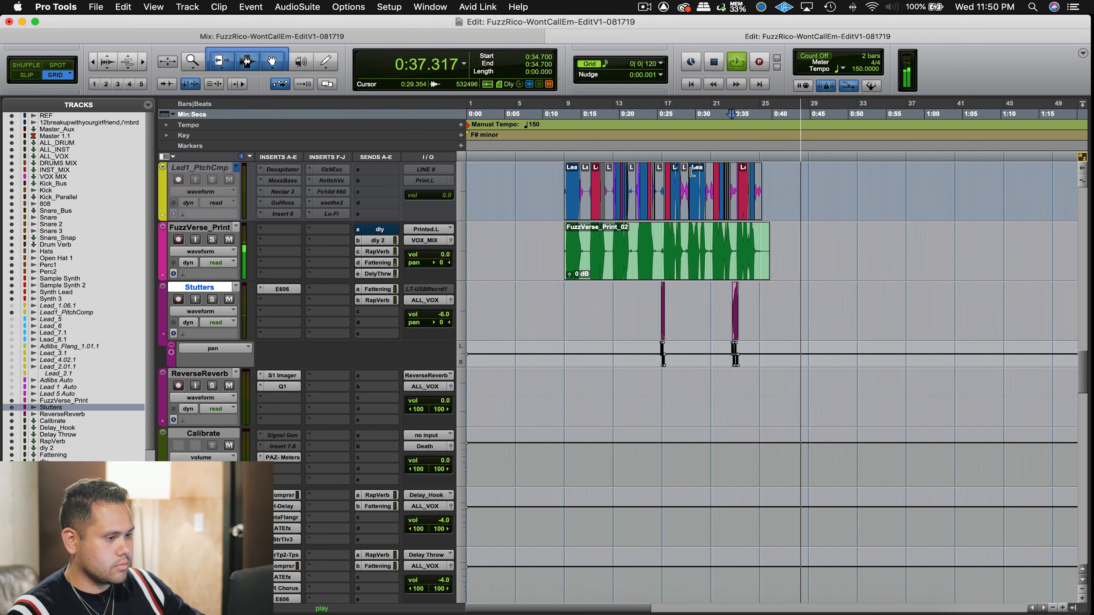
pyautogui.press('space')
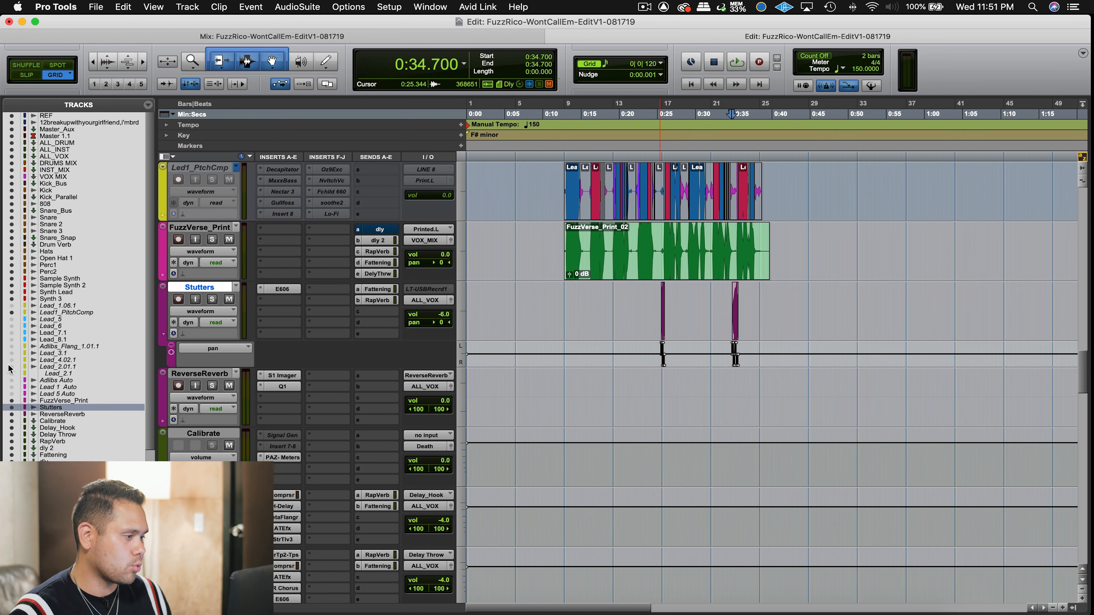
# Hide the Stutters track's pan lane and move the ReverseReverb track above Stutters.
pyautogui.click(164, 334)
pyautogui.click(197, 348)
pyautogui.moveTo(193, 343); pyautogui.dragTo(203, 288)
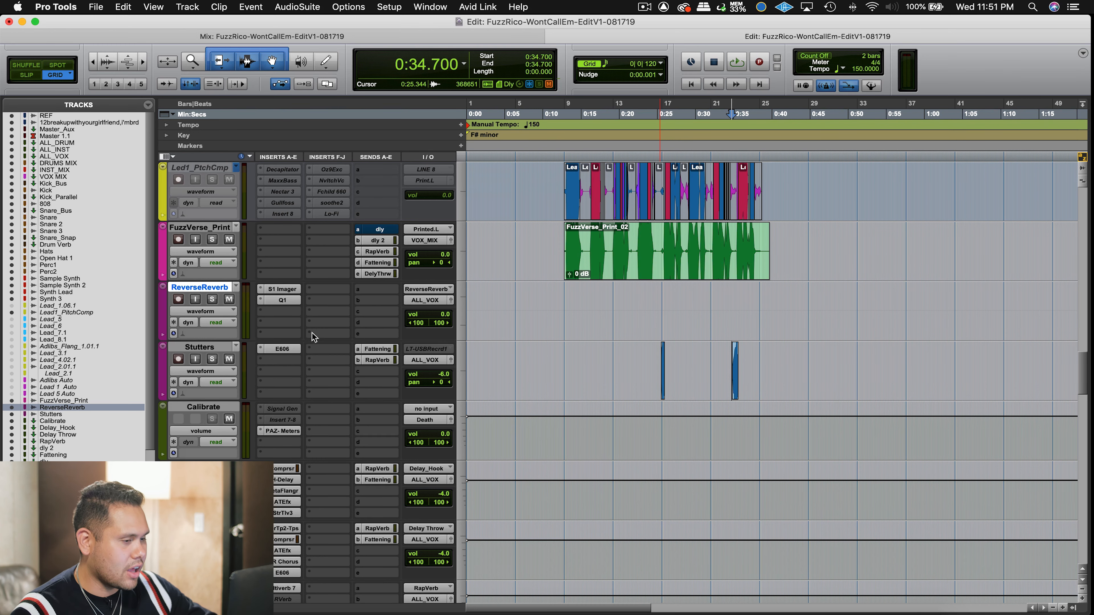
# Set the grid to one bar and audition the start of the verse from 0:12.800.
pyautogui.press('t')
pyautogui.press('t')
pyautogui.hscroll(-15, 783, 401)
pyautogui.click(833, 291)
pyautogui.click(856, 295)
pyautogui.click(660, 64)
pyautogui.click(664, 12)
pyautogui.click(859, 298)
pyautogui.press('space')
pyautogui.press('space')
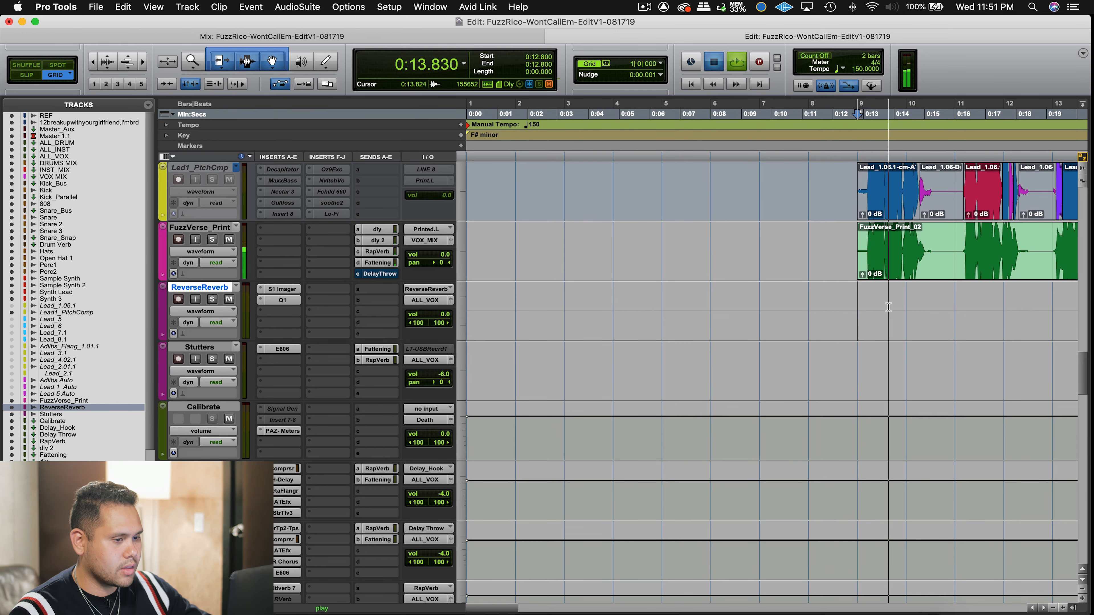
# Switch to Slip mode and trim the start of the FuzzVerse_Print clip to 0:13.133, just before the first vocal.
pyautogui.click(909, 299)
pyautogui.press('t')
pyautogui.press('t')
pyautogui.press('t')
pyautogui.hscroll(-10, 572, 220)
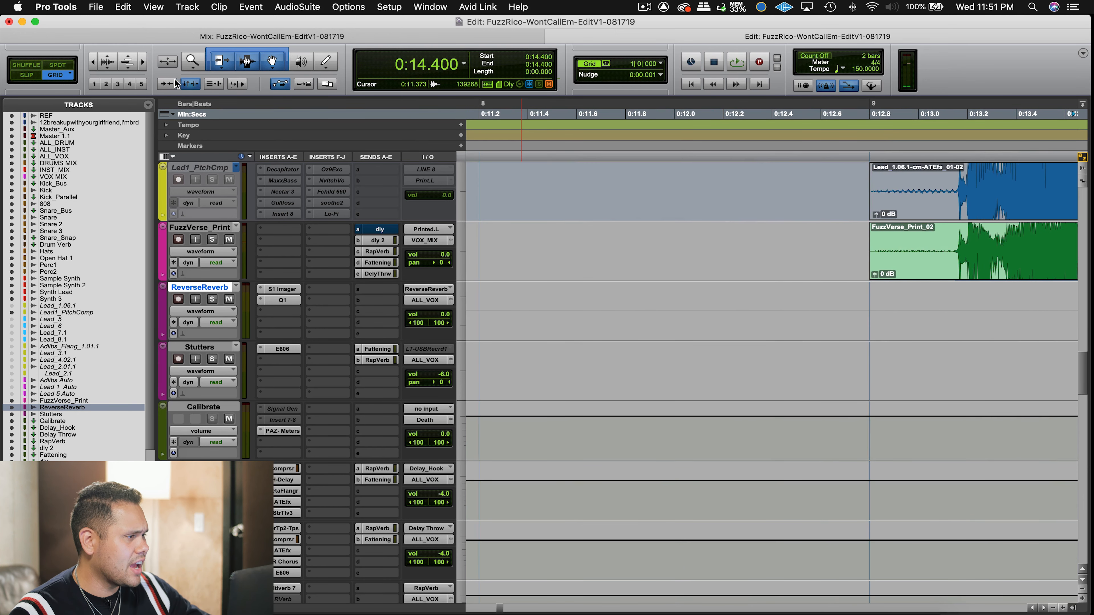
pyautogui.click(32, 74)
pyautogui.hscroll(10, 817, 208)
pyautogui.click(728, 239)
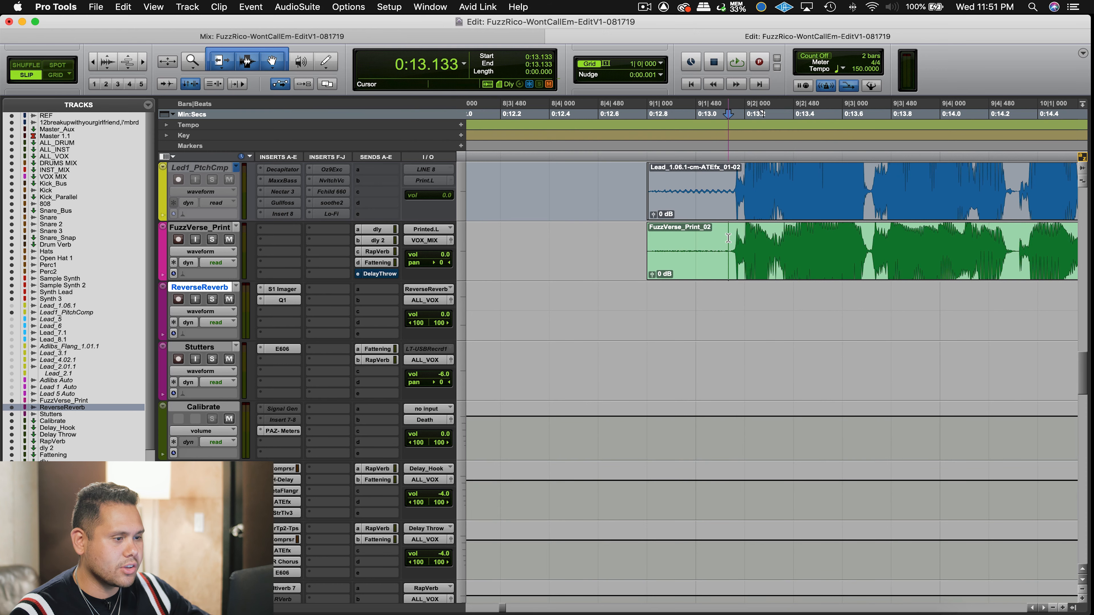
pyautogui.press('a')
# Split the FuzzVerse_Print clip at 0:13.714 to isolate the opening vocal, and audition the isolated piece.
pyautogui.click(870, 235)
pyautogui.press('b')
pyautogui.click(799, 264)
pyautogui.press('space')
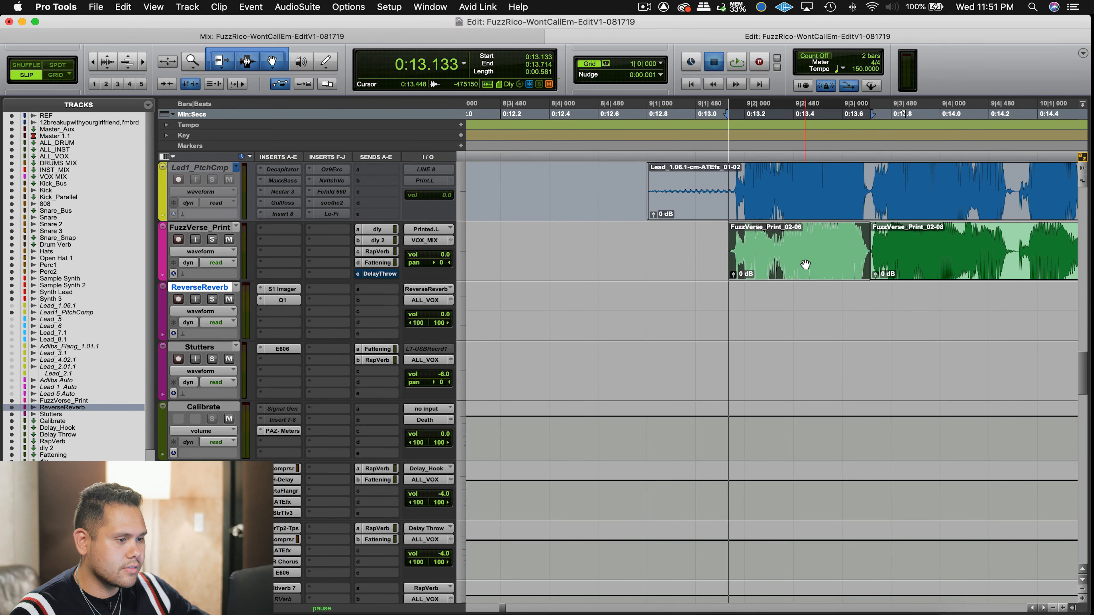
pyautogui.press('space')
pyautogui.press('r')
pyautogui.press('r')
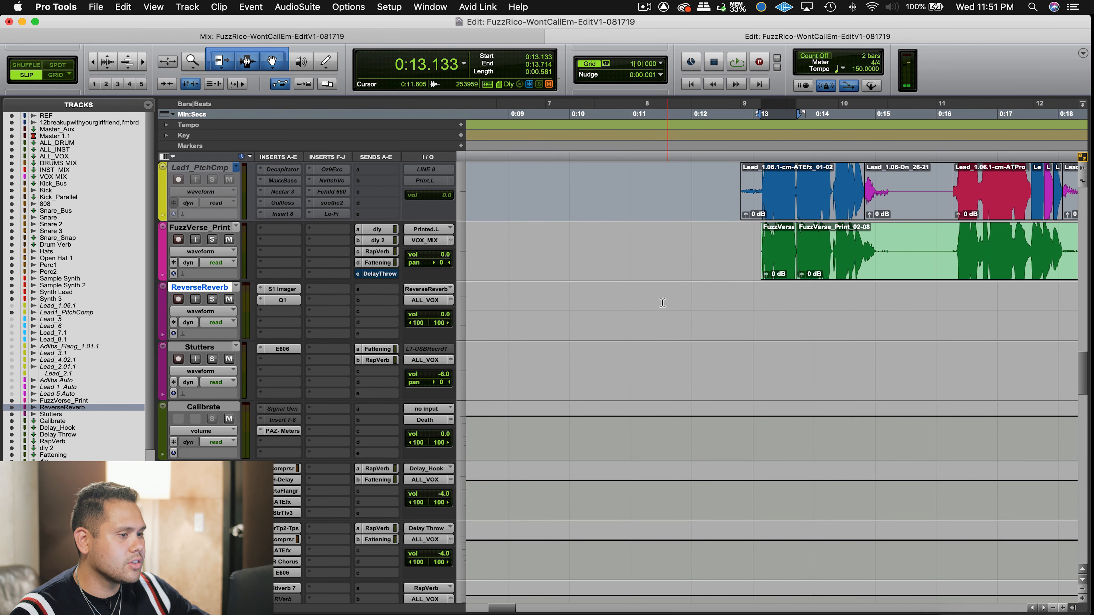
# Route the FuzzVerse_Print track's output to the ReverseReverb stereo bus.
pyautogui.click(424, 241)
pyautogui.moveTo(435, 251)
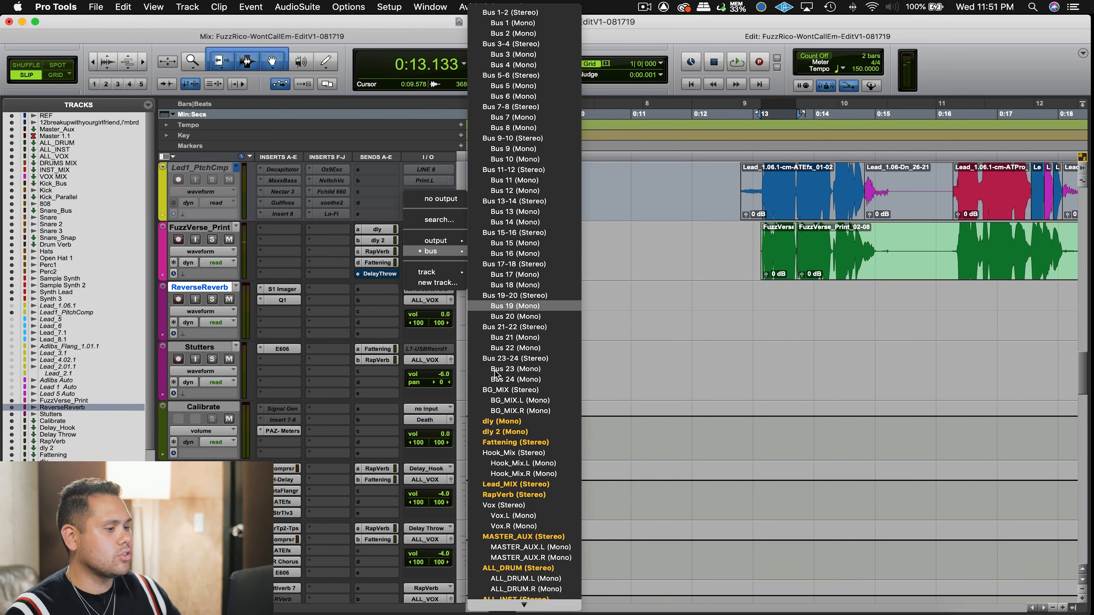
pyautogui.moveTo(529, 603)
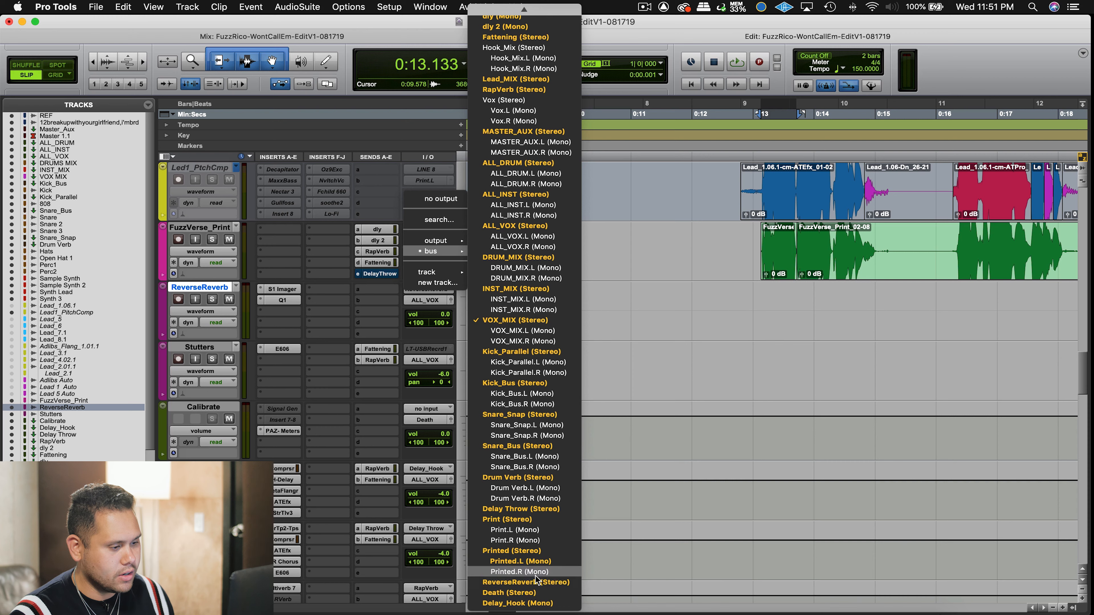
pyautogui.click(534, 583)
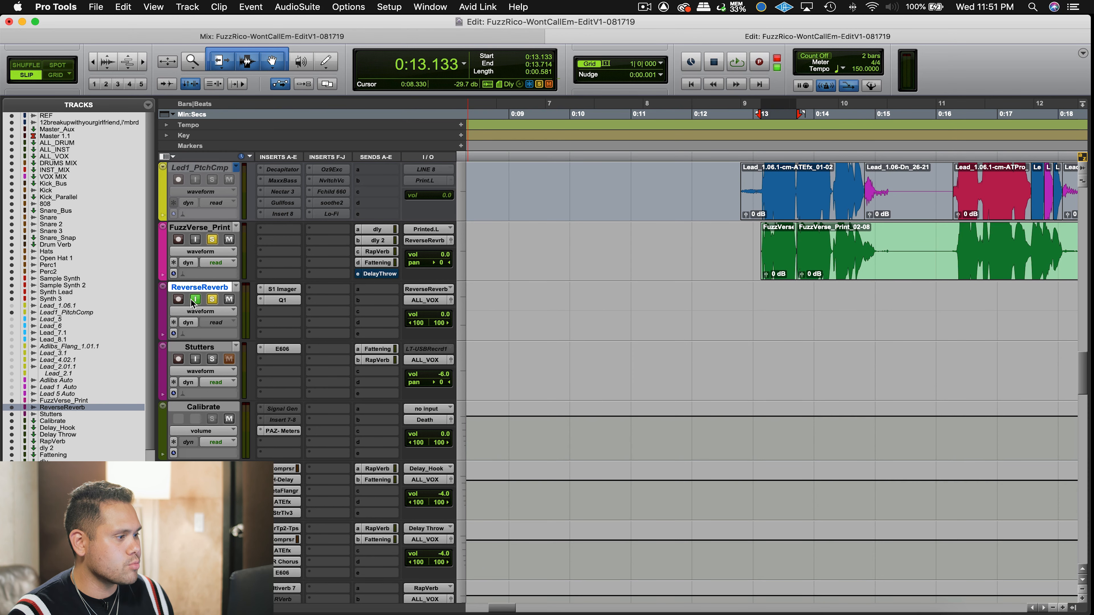
# Record the isolated opening vocal from 0:13.133 to 0:13.714 onto the ReverseReverb track and inspect the recorded clip.
pyautogui.click(781, 270)
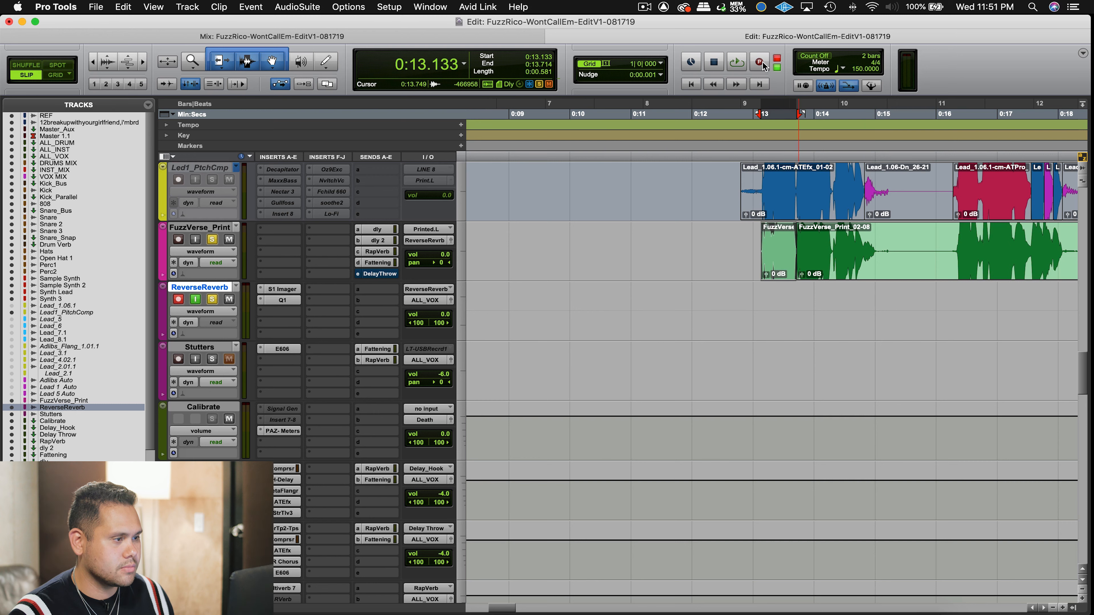
pyautogui.click(737, 63)
pyautogui.click(812, 307)
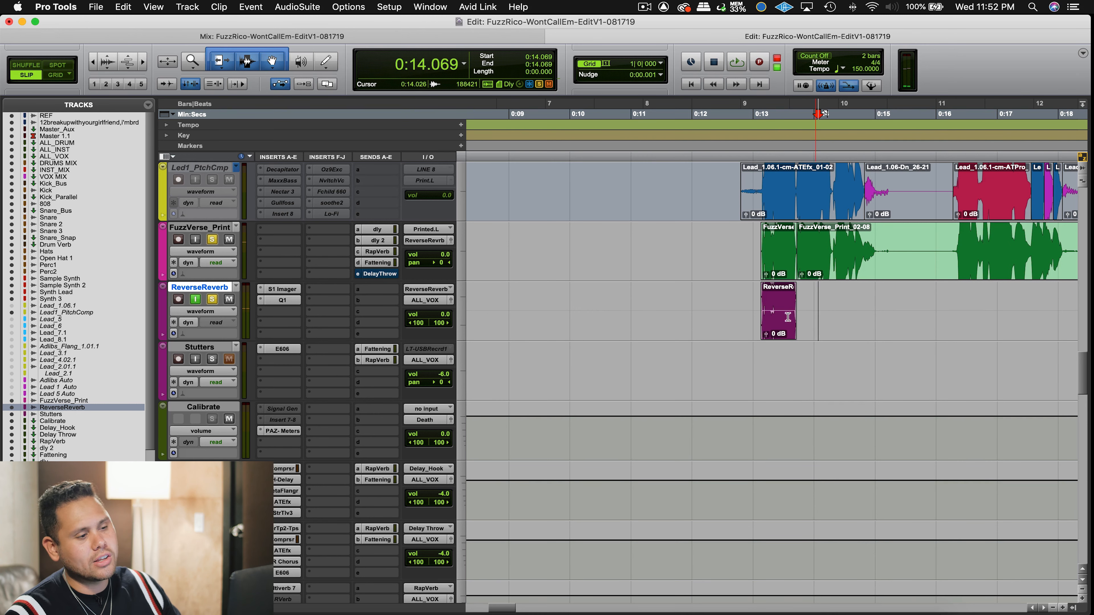
pyautogui.press('t')
pyautogui.press('t')
pyautogui.press('t')
pyautogui.hscroll(-3, 596, 274)
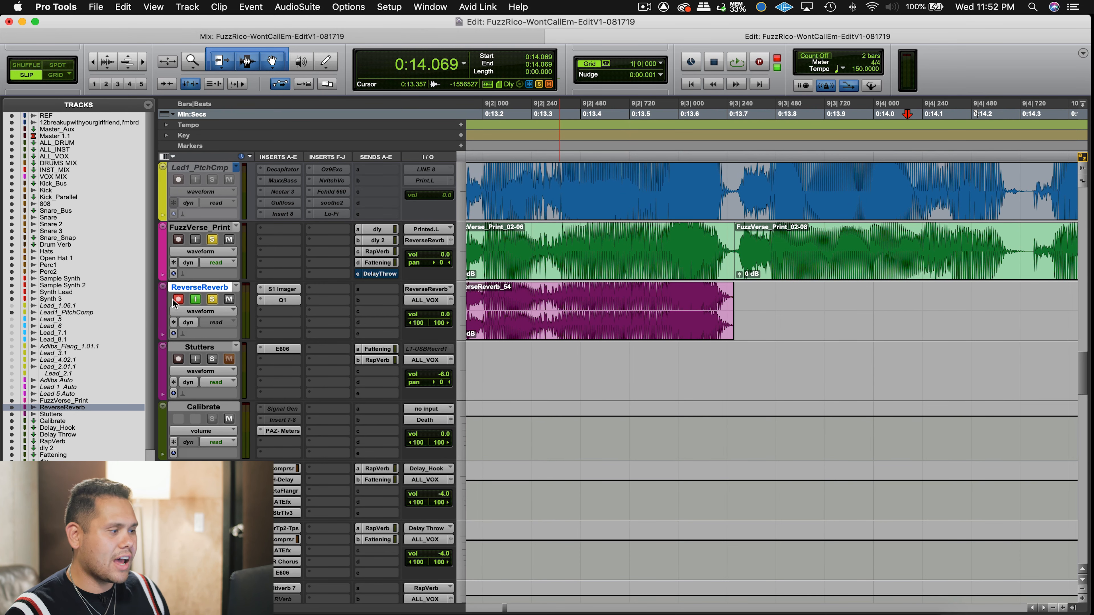
# Return FuzzVerse_Print's output to VOX_MIX and, in Grid mode, select the ReverseReverb track from 0:09.600 through the recorded clip's end.
pyautogui.click(427, 288)
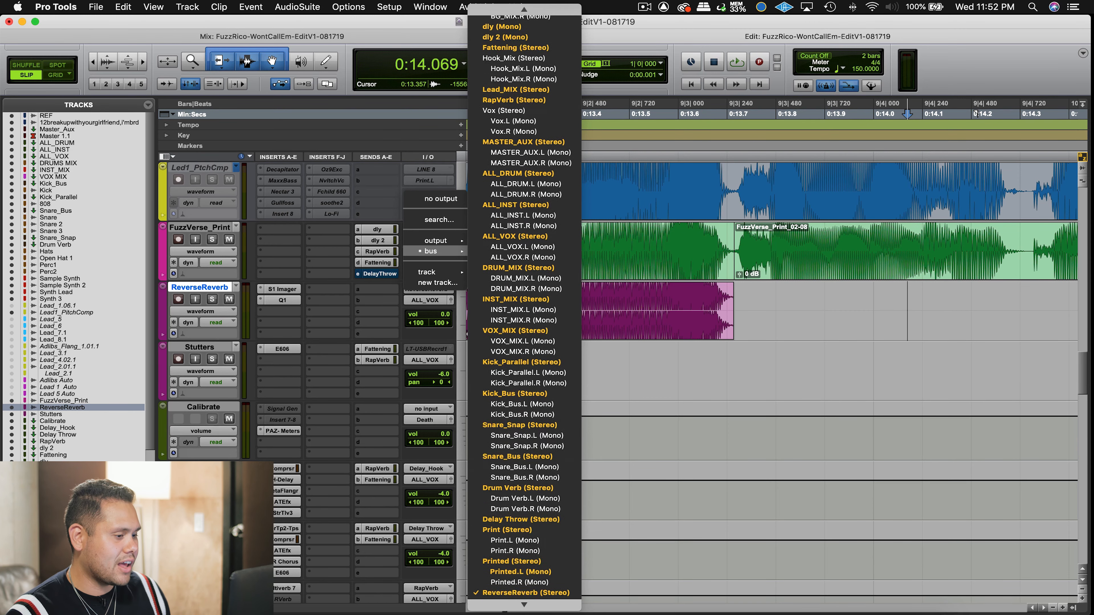
pyautogui.click(533, 322)
pyautogui.click(624, 322)
pyautogui.press('r')
pyautogui.press('r')
pyautogui.press('r')
pyautogui.moveTo(523, 306)
pyautogui.mouseDown()
pyautogui.moveTo(484, 310)
pyautogui.moveTo(521, 309)
pyautogui.mouseUp()
pyautogui.press('F4')
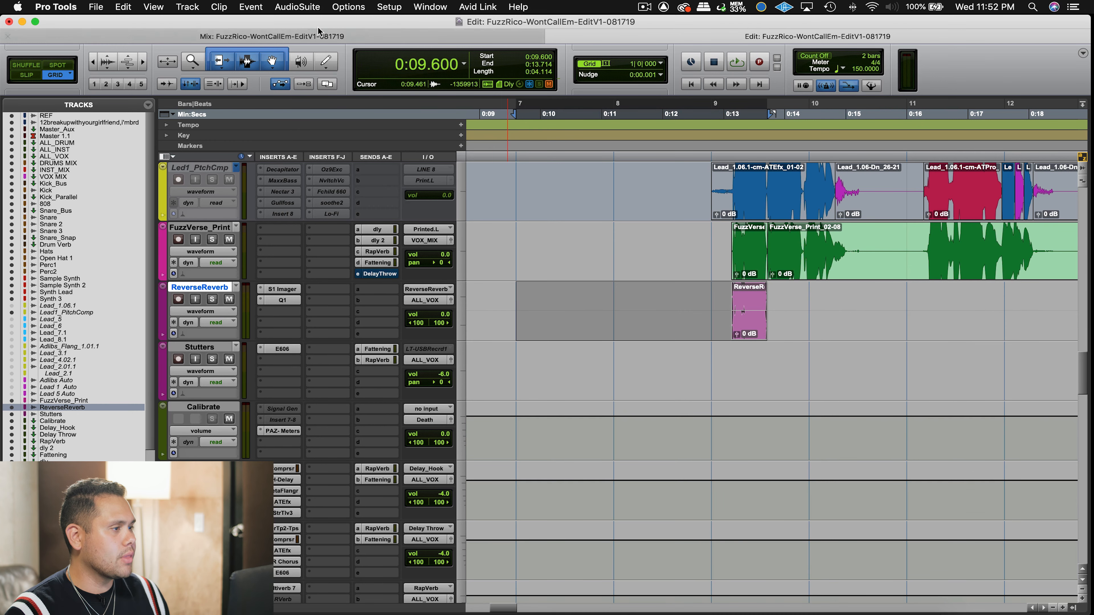
# Open the Altiverb 7 (Stereo) AudioSuite reverb for the selected range.
pyautogui.click(297, 7)
pyautogui.moveTo(327, 163)
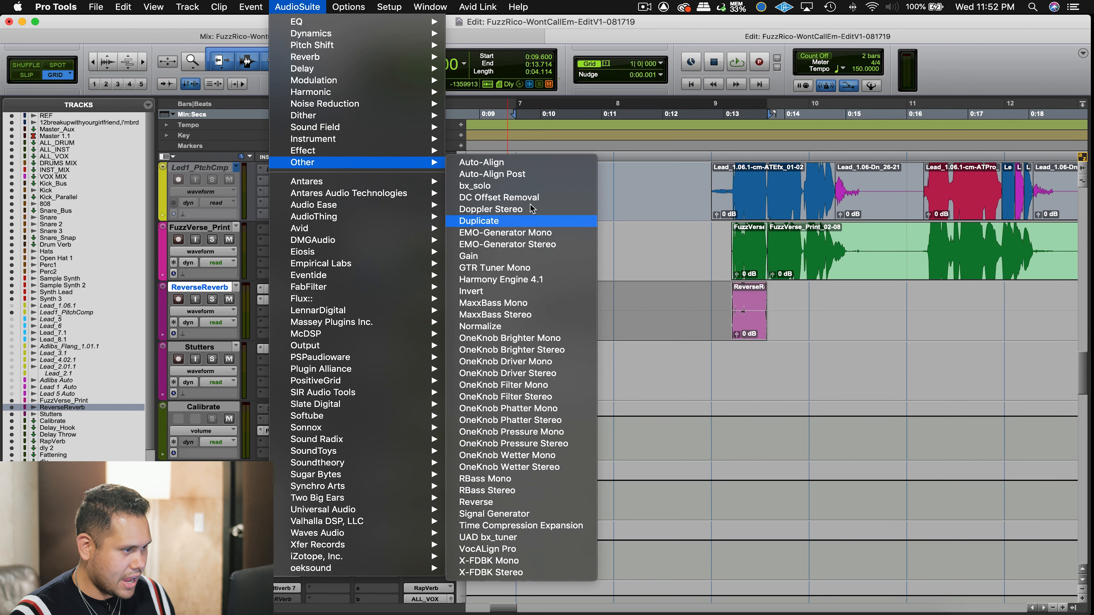
pyautogui.moveTo(345, 56)
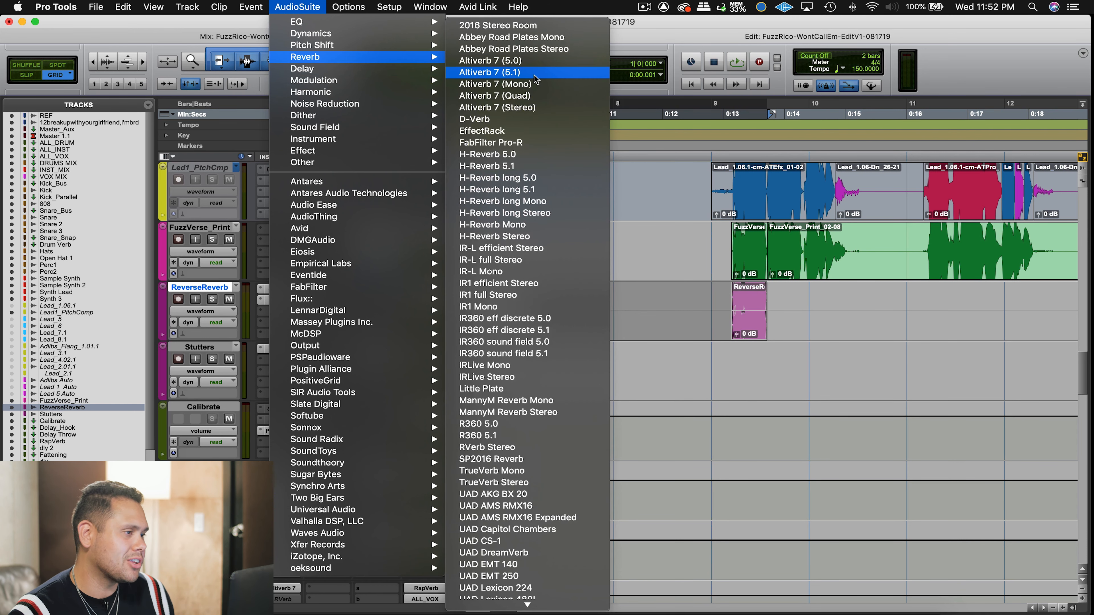
pyautogui.click(545, 111)
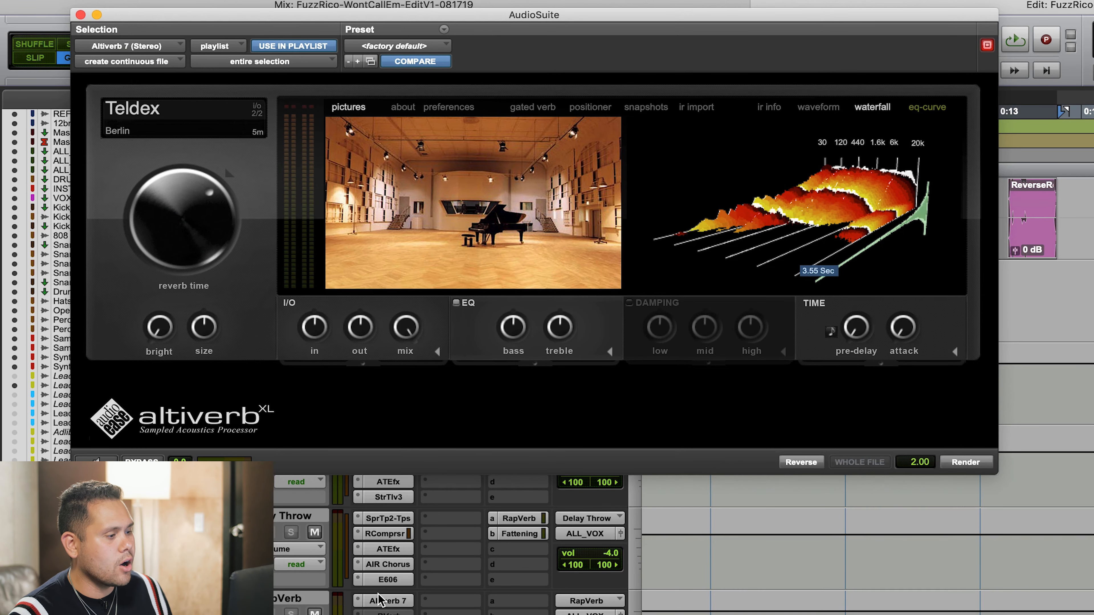
# Copy the settings of the RapVerb track's Altiverb 7 insert into the AudioSuite Altiverb.
pyautogui.click(378, 599)
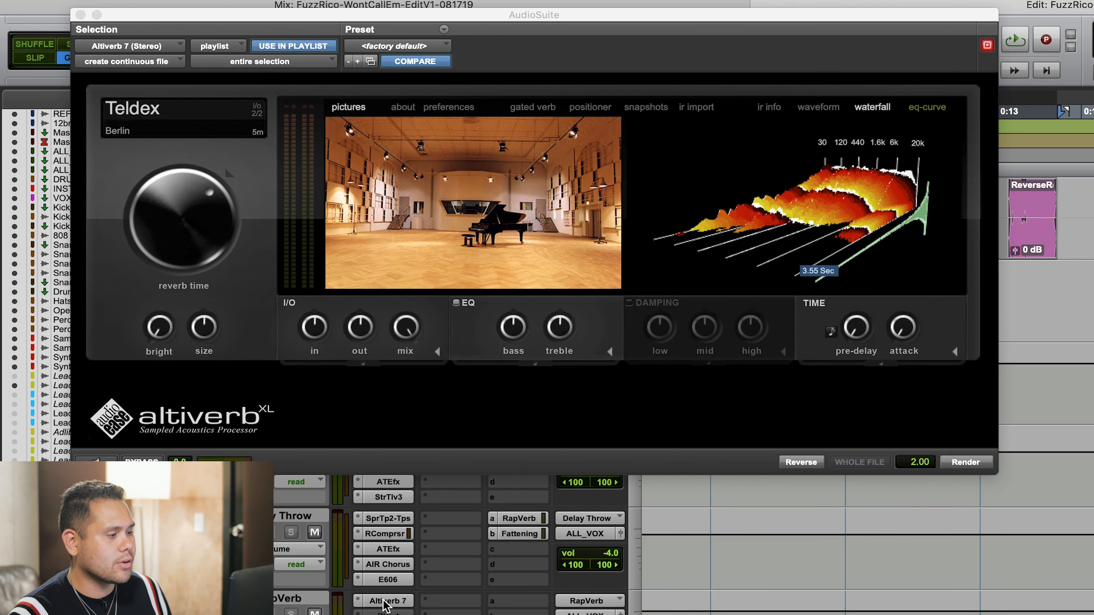
pyautogui.click(713, 245)
pyautogui.click(732, 280)
pyautogui.click(502, 231)
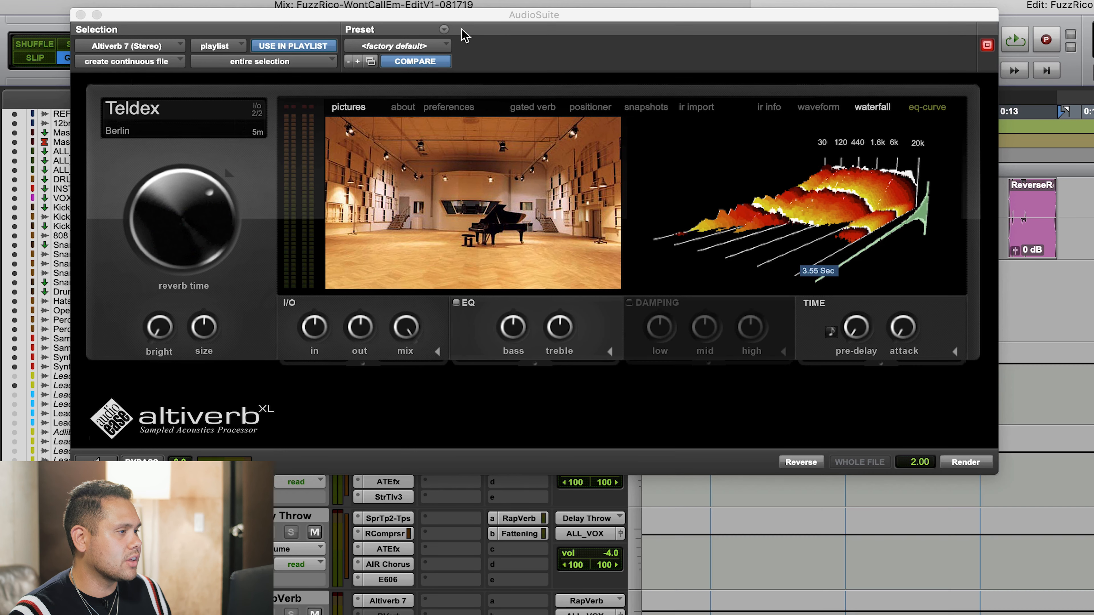
pyautogui.click(445, 30)
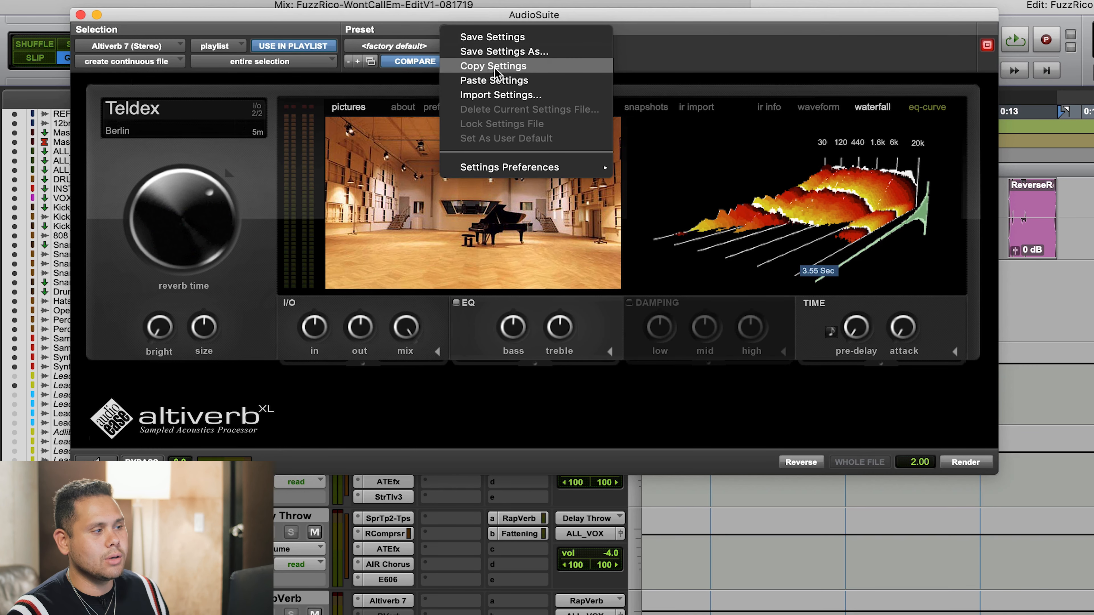
pyautogui.click(494, 80)
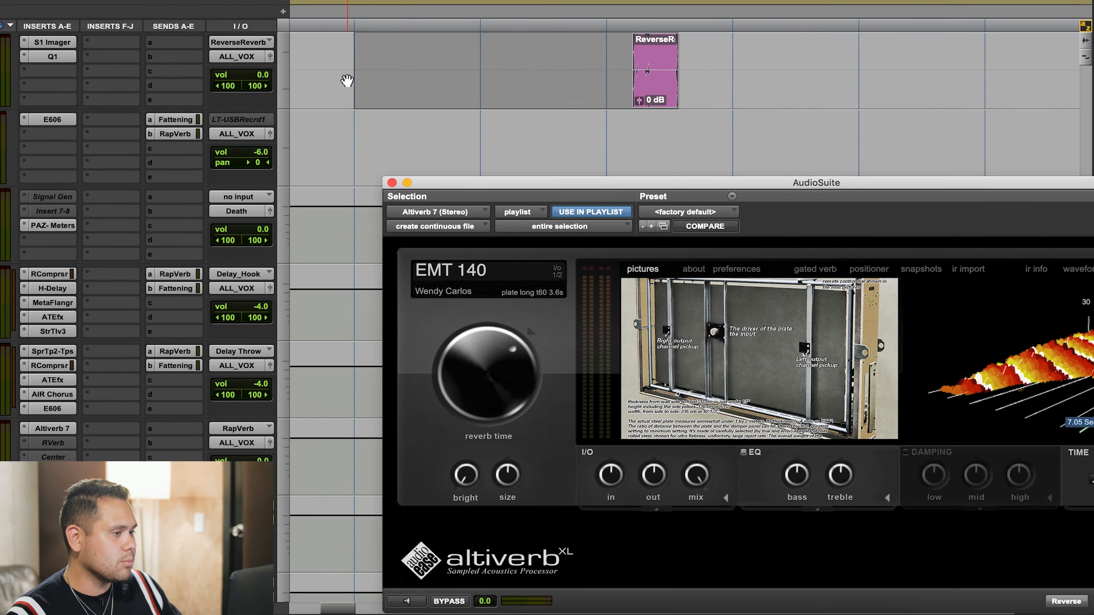
# Try Altiverb's Reverse processing on the selected ReverseReverb range and undo it.
pyautogui.click(523, 134)
pyautogui.moveTo(663, 181); pyautogui.dragTo(501, 30)
pyautogui.click(899, 449)
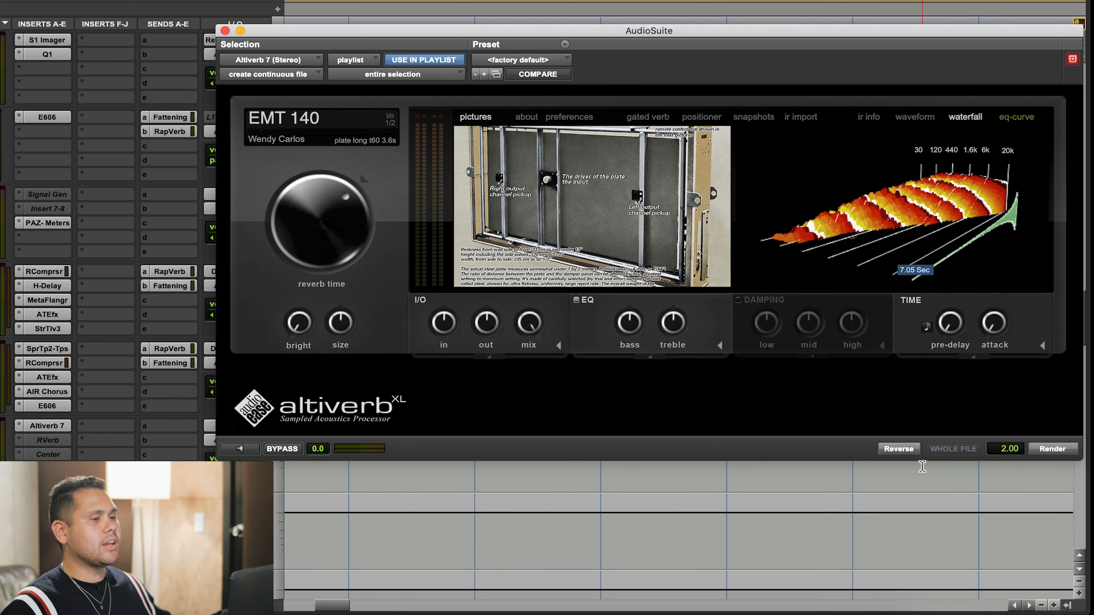
pyautogui.moveTo(699, 32); pyautogui.dragTo(674, 154)
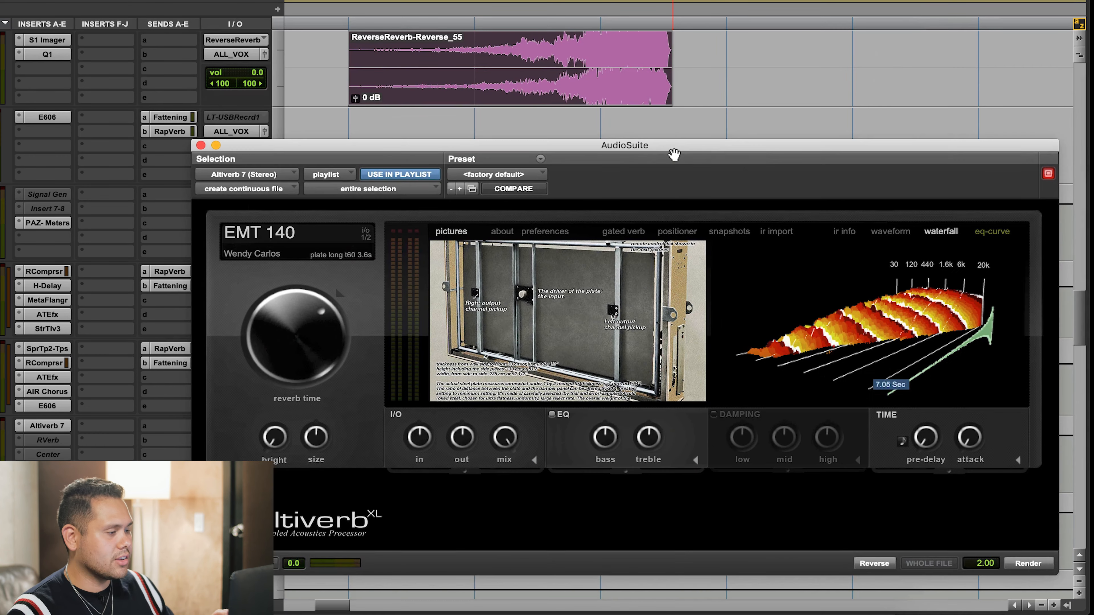
pyautogui.press('super+z')
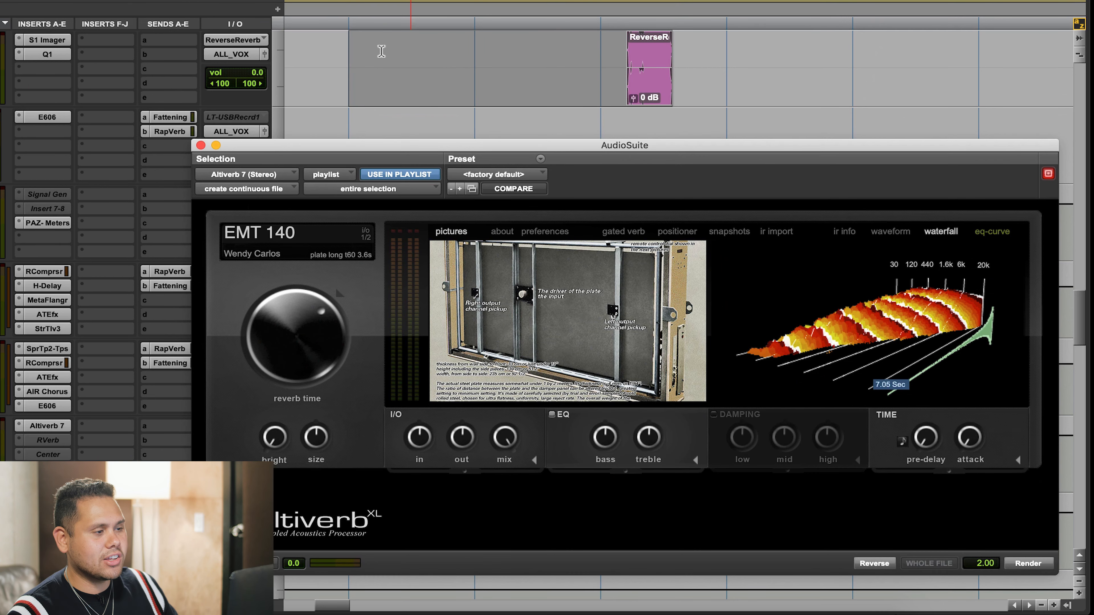
# Apply Altiverb's Reverse processing to the selected ReverseReverb range, audition it from 0:09.600, and close the plug-in.
pyautogui.click(328, 52)
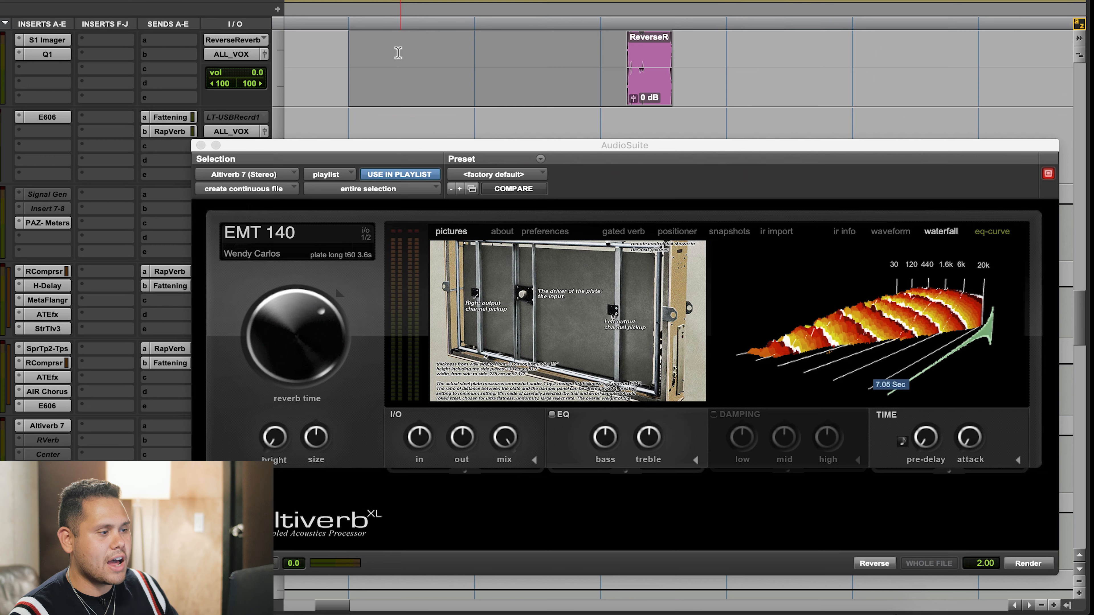
pyautogui.press('space')
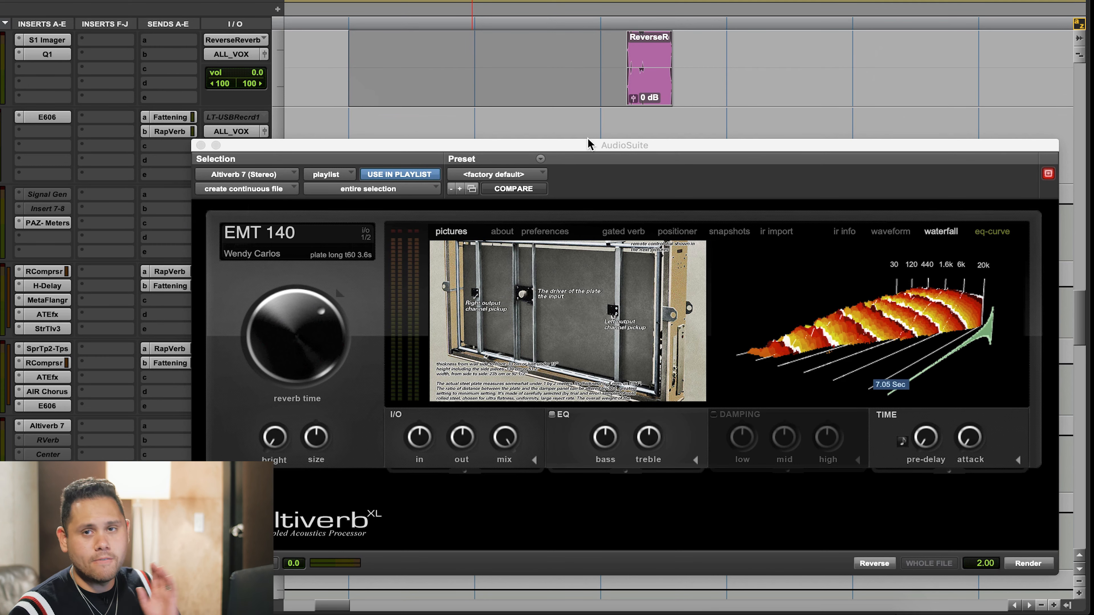
pyautogui.click(866, 563)
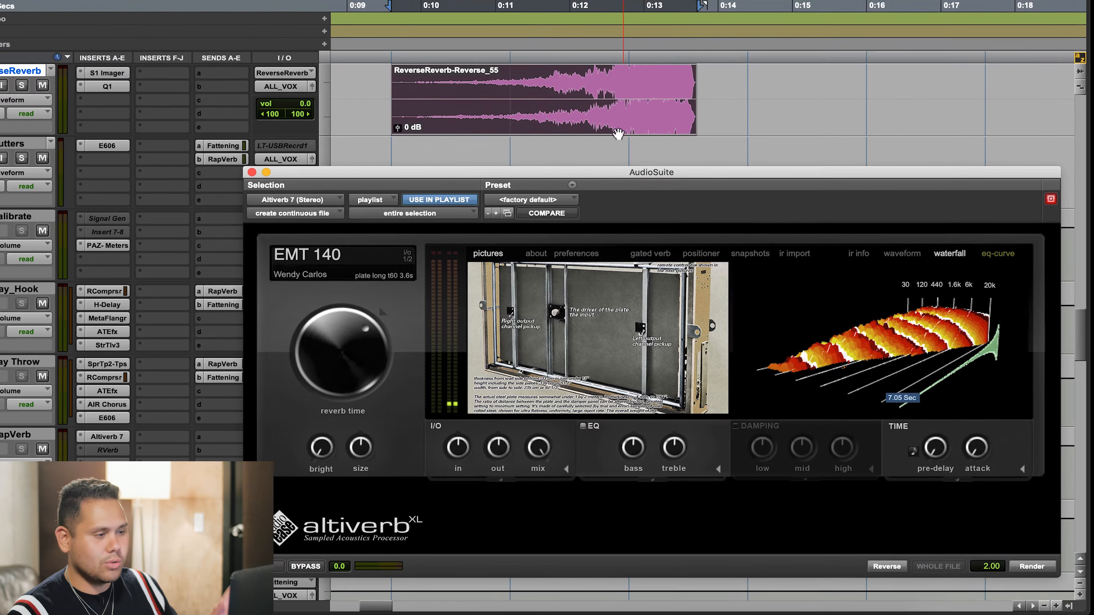
pyautogui.click(402, 92)
pyautogui.press('space')
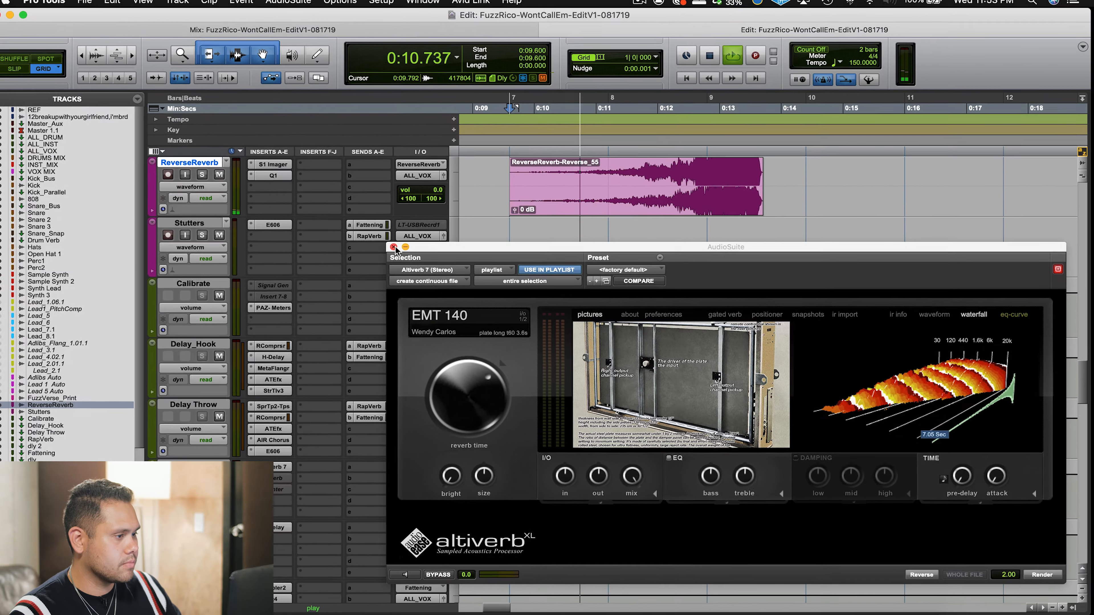
pyautogui.click(346, 222)
pyautogui.scroll(3, 582, 263)
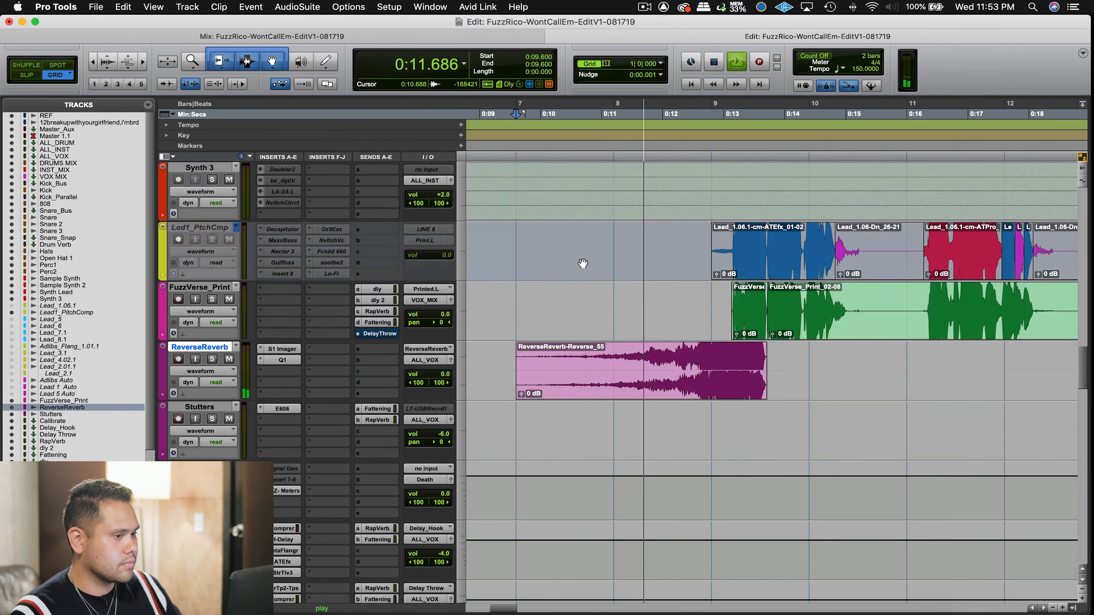
# Stop playback and lower the ReverseReverb track's volume to -8.0 dB.
pyautogui.scroll(6, 582, 263)
pyautogui.scroll(-5, 606, 298)
pyautogui.press('space')
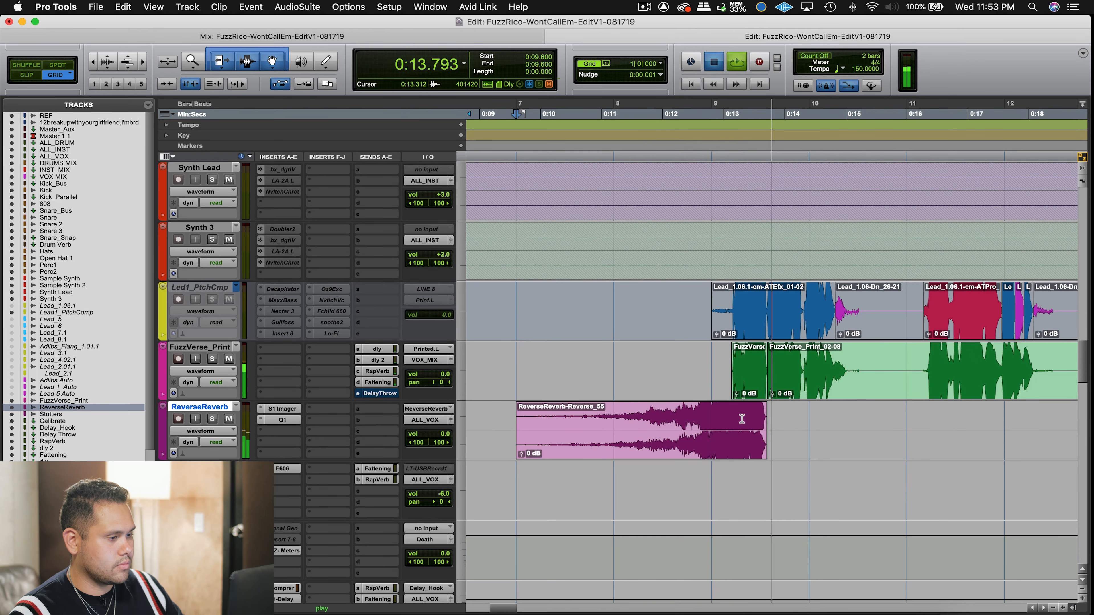
pyautogui.click(742, 419)
pyautogui.press('t')
pyautogui.press('t')
pyautogui.press('t')
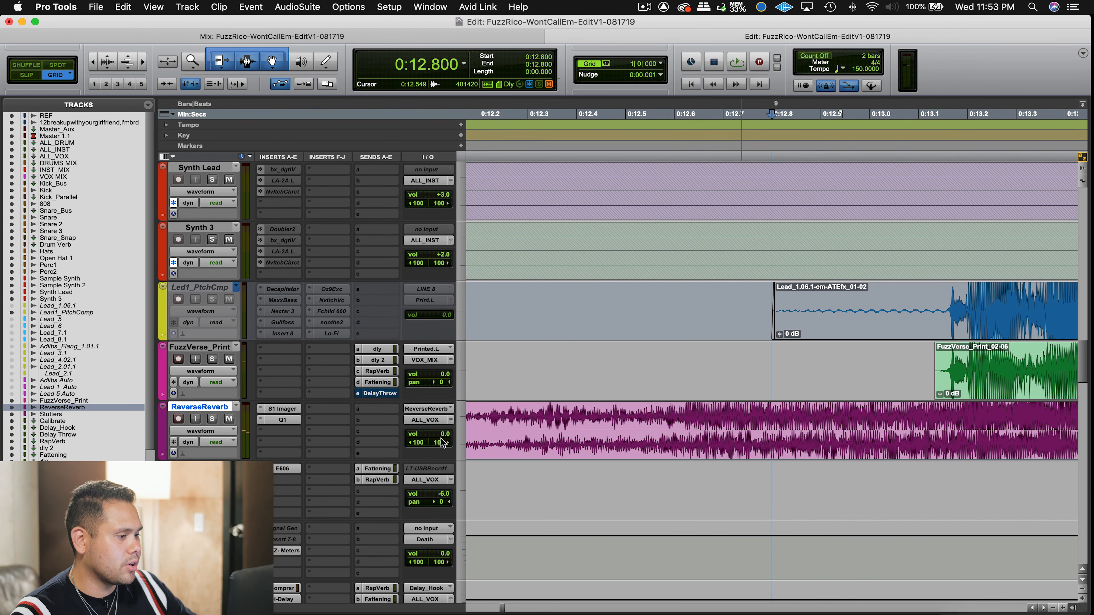
pyautogui.moveTo(442, 442); pyautogui.dragTo(447, 440)
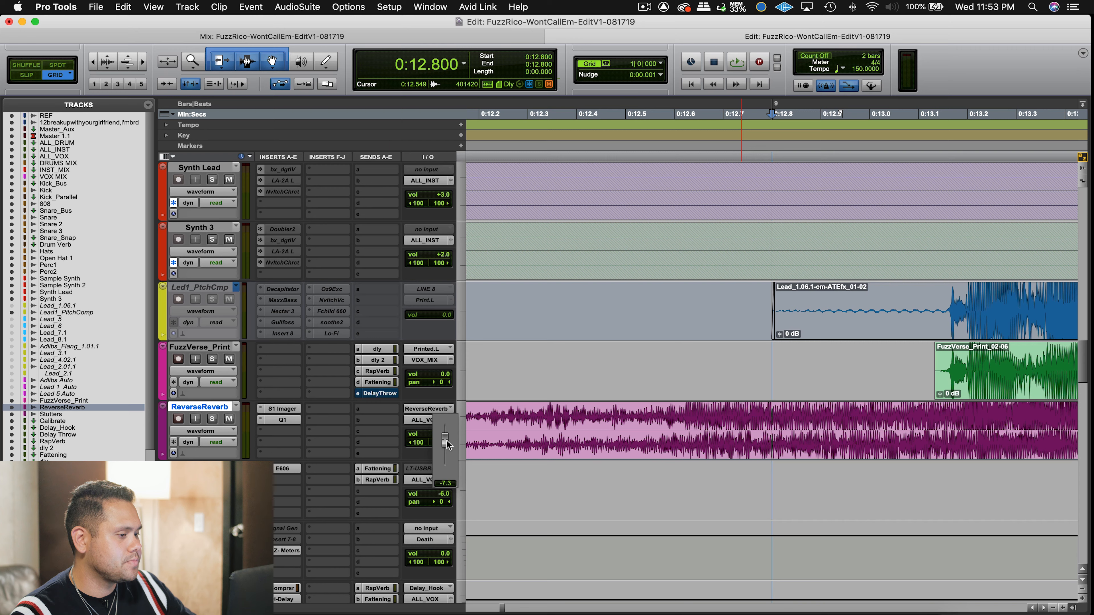
pyautogui.moveTo(447, 452); pyautogui.dragTo(448, 453)
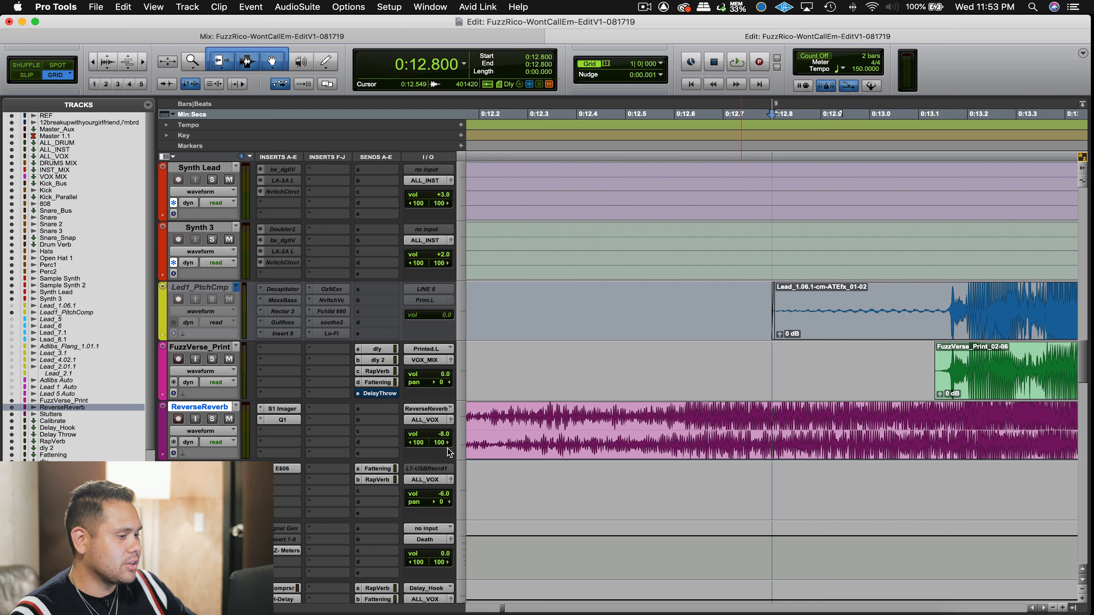
# In Slip mode, trim the end of the ReverseReverb clip to about 0:13.328 and give it a fade-out about 0.14 s long.
pyautogui.press('r')
pyautogui.press('r')
pyautogui.press('r')
pyautogui.click(32, 76)
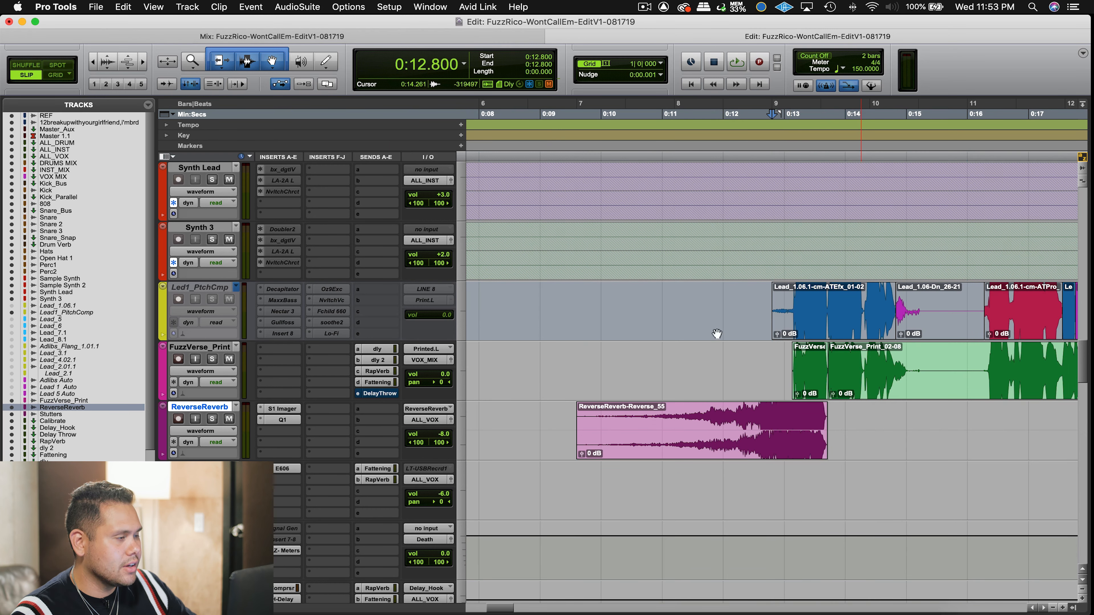
pyautogui.press('t')
pyautogui.press('t')
pyautogui.press('t')
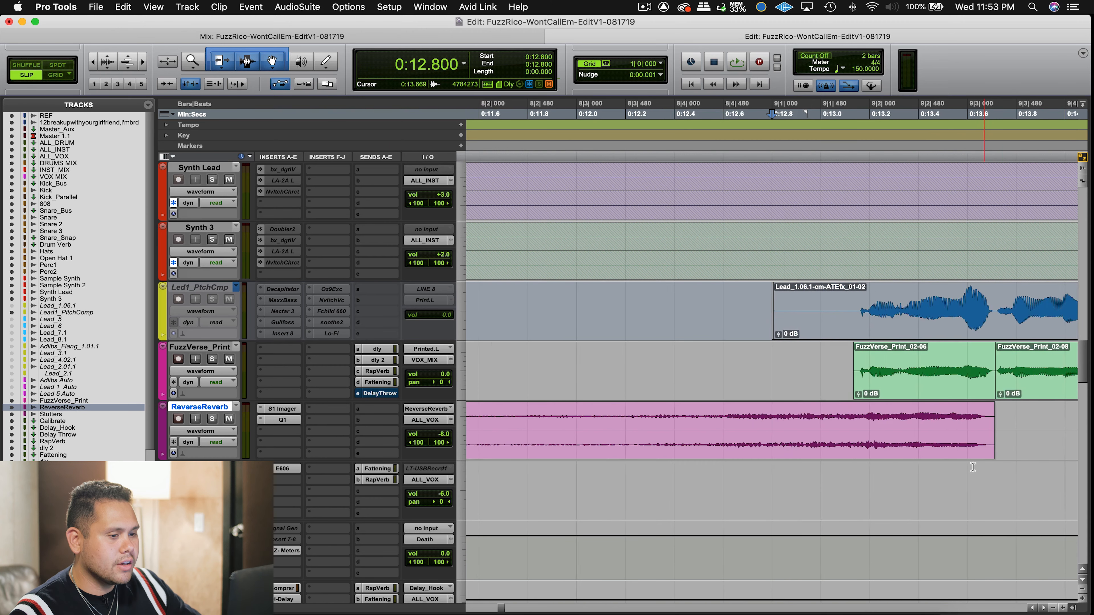
pyautogui.click(819, 414)
pyautogui.press('s')
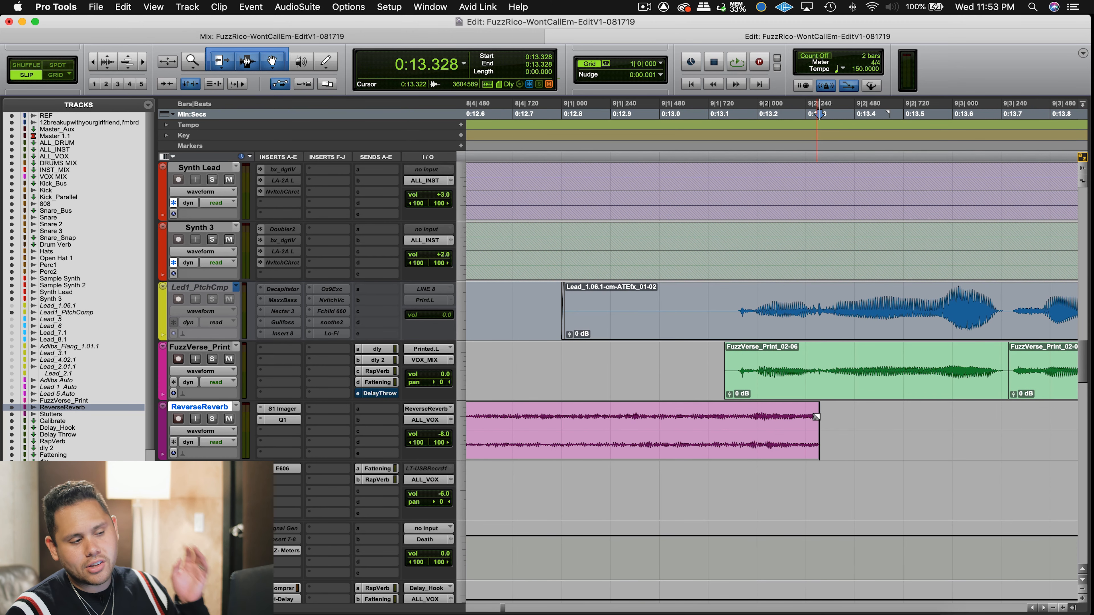
pyautogui.moveTo(816, 417); pyautogui.dragTo(753, 417)
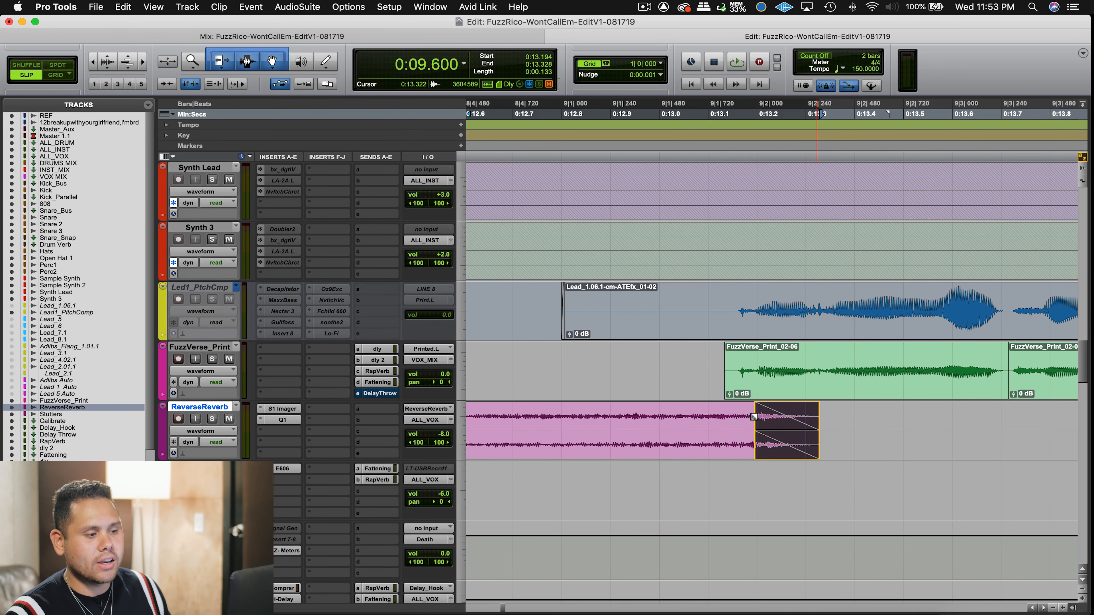
pyautogui.click(775, 441)
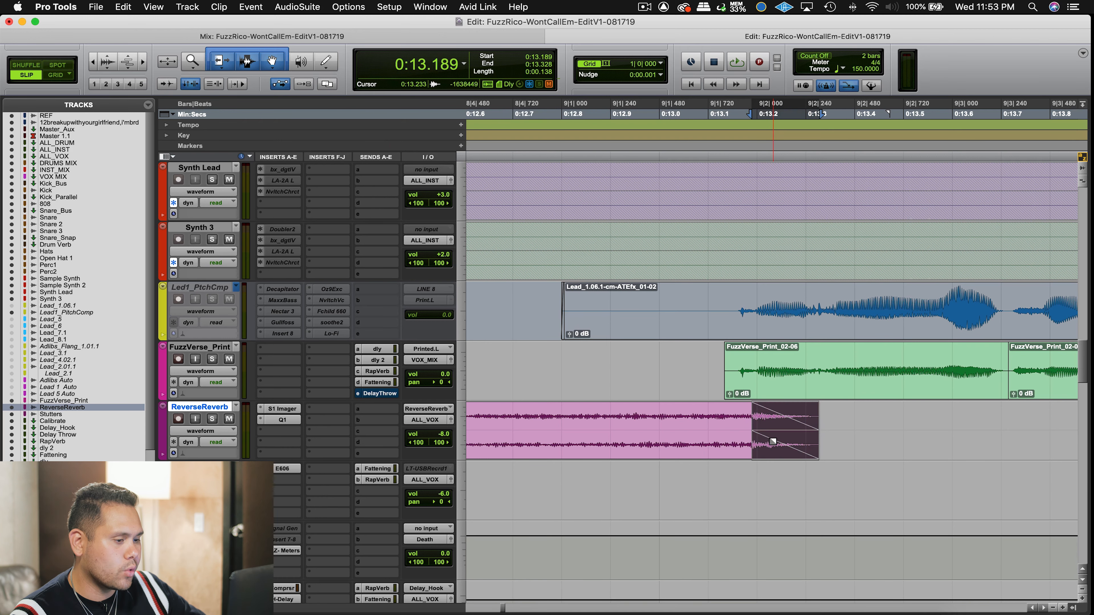
# Trim the ReverseReverb clip's end slightly earlier and recreate its fade-out from about 0:13.159 to the clip's end.
pyautogui.press('t')
pyautogui.press('t')
pyautogui.click(883, 417)
pyautogui.press('s')
pyautogui.moveTo(723, 425); pyautogui.dragTo(920, 431)
pyautogui.press('f')
pyautogui.moveTo(832, 452); pyautogui.dragTo(885, 447)
pyautogui.moveTo(713, 426); pyautogui.dragTo(986, 431)
pyautogui.press('f')
# Audition the reverse reverb from about 0:10.410 and lower its clip gain to -4.6 dB.
pyautogui.press('r')
pyautogui.press('r')
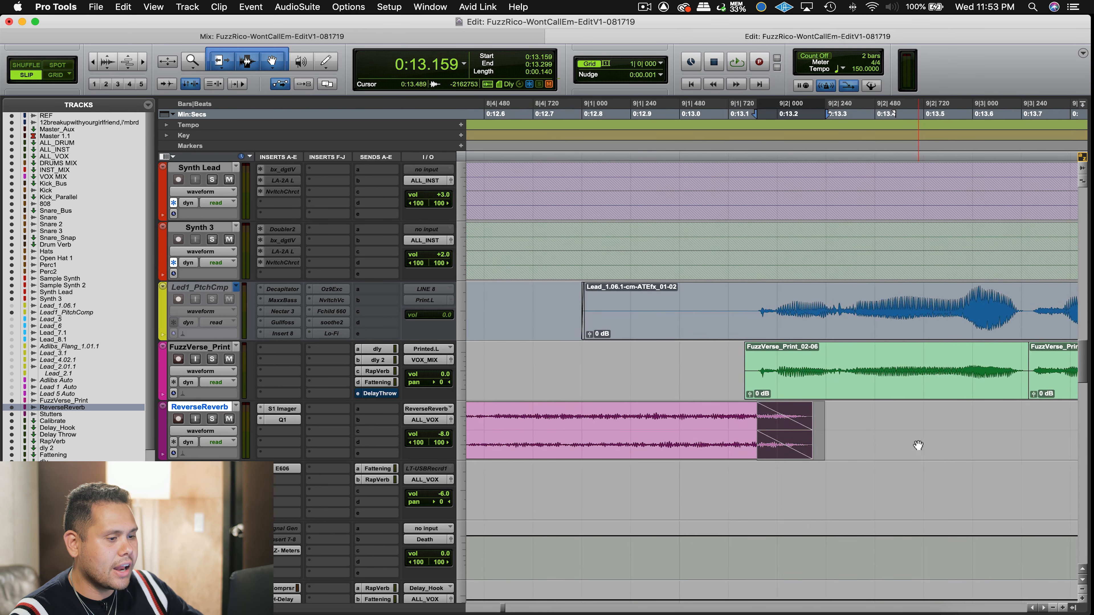
pyautogui.press('r')
pyautogui.press('r')
pyautogui.press('r')
pyautogui.press('r')
pyautogui.press('r')
pyautogui.click(626, 364)
pyautogui.press('space')
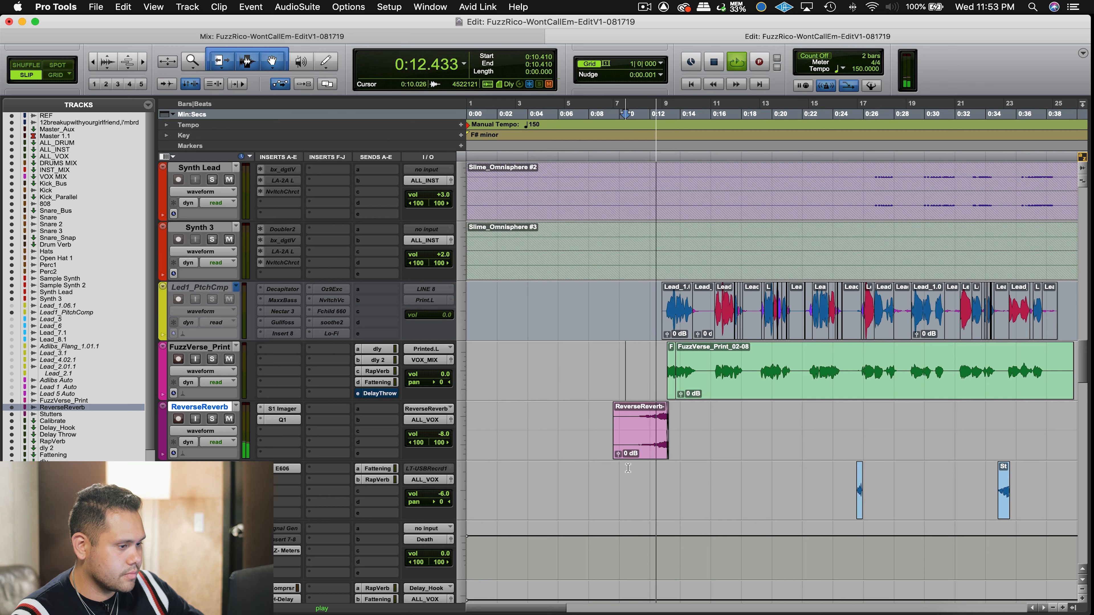
pyautogui.moveTo(617, 453); pyautogui.dragTo(616, 456)
pyautogui.press('space')
# Heal the separation at the start of the FuzzVerse_Print track and place the playback start at about 0:09.216.
pyautogui.click(648, 358)
pyautogui.press('space')
pyautogui.moveTo(598, 357); pyautogui.dragTo(721, 357)
pyautogui.press('super+h')
pyautogui.click(608, 355)
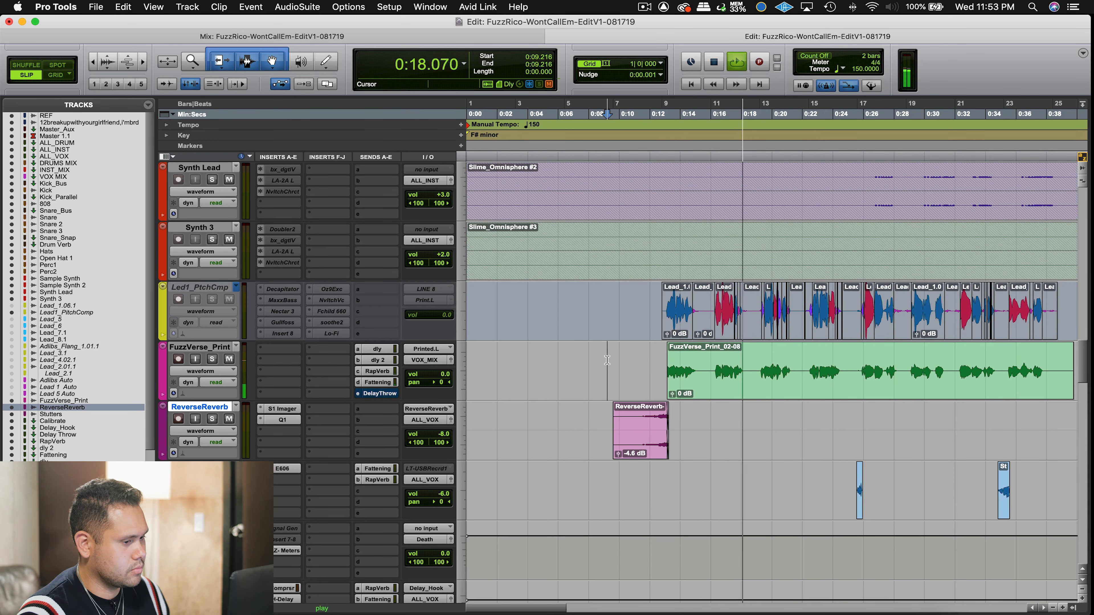
# During playback, adjust the Delay Throw track's volume and set the Stutters track's volume to -8.0 dB.
pyautogui.scroll(-5, 444, 374)
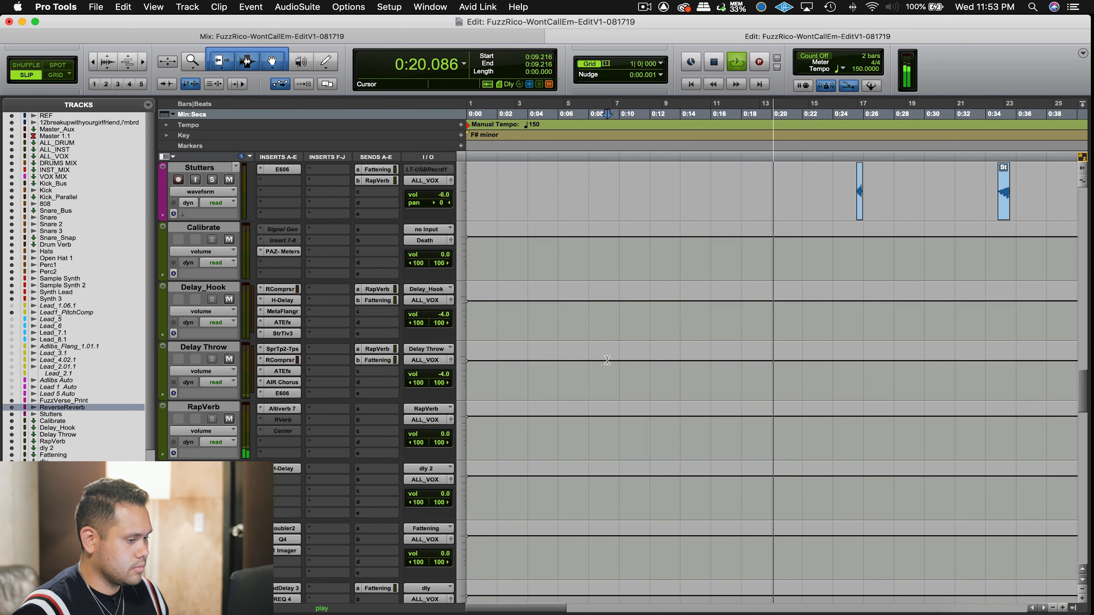
pyautogui.moveTo(444, 369); pyautogui.dragTo(446, 371)
pyautogui.scroll(4, 659, 339)
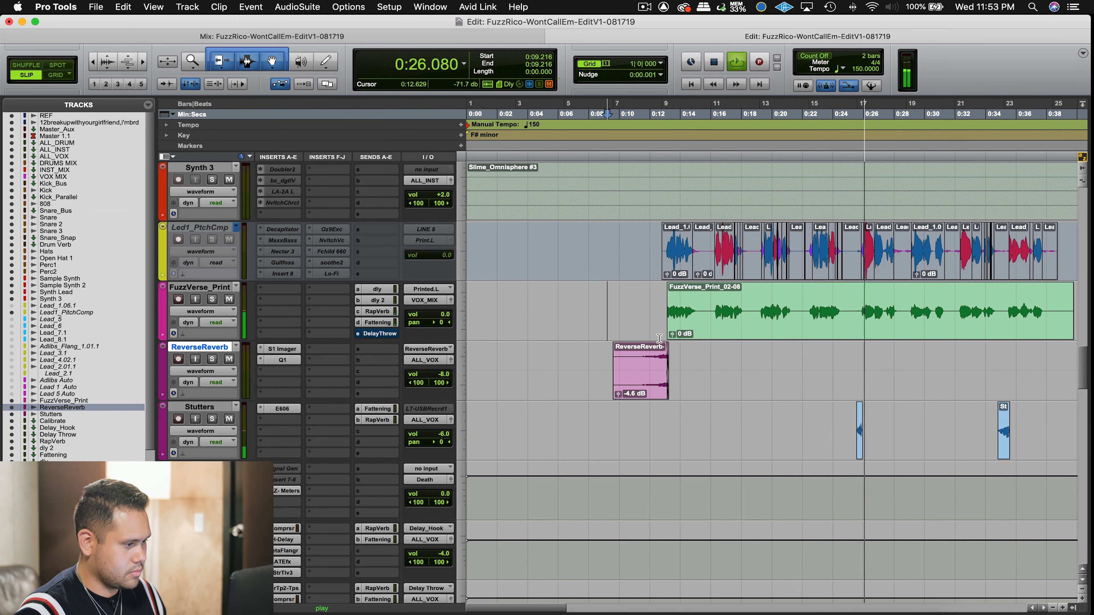
pyautogui.moveTo(445, 435); pyautogui.dragTo(444, 434)
# Replay the verse from 0:09.216 to check the reverse reverb leading into the vocal, and stop playback.
pyautogui.hscroll(4, 720, 396)
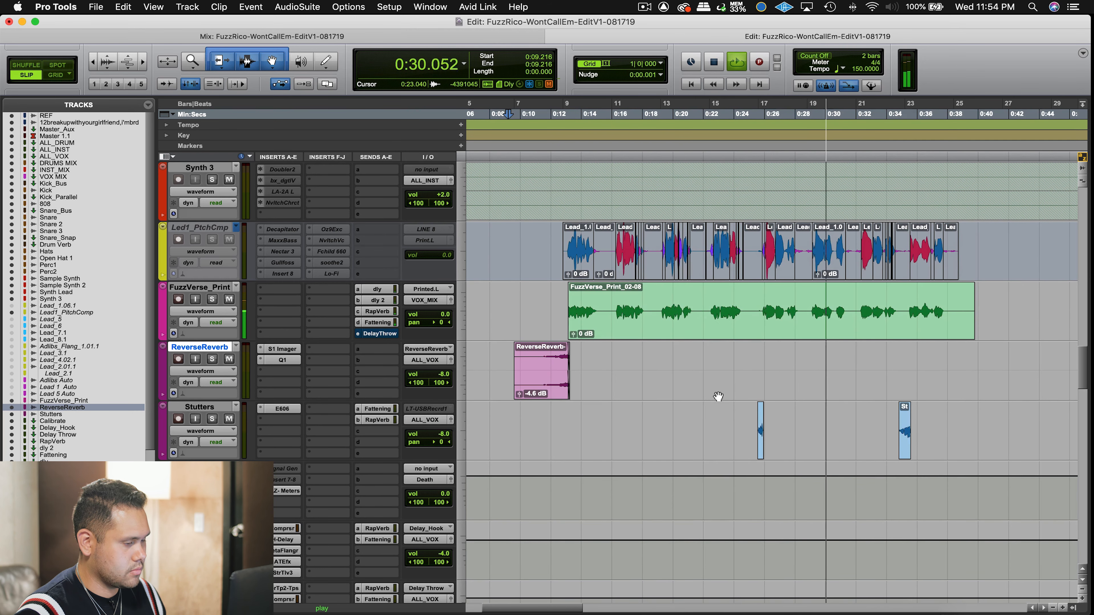
pyautogui.press('space')
pyautogui.press('space')
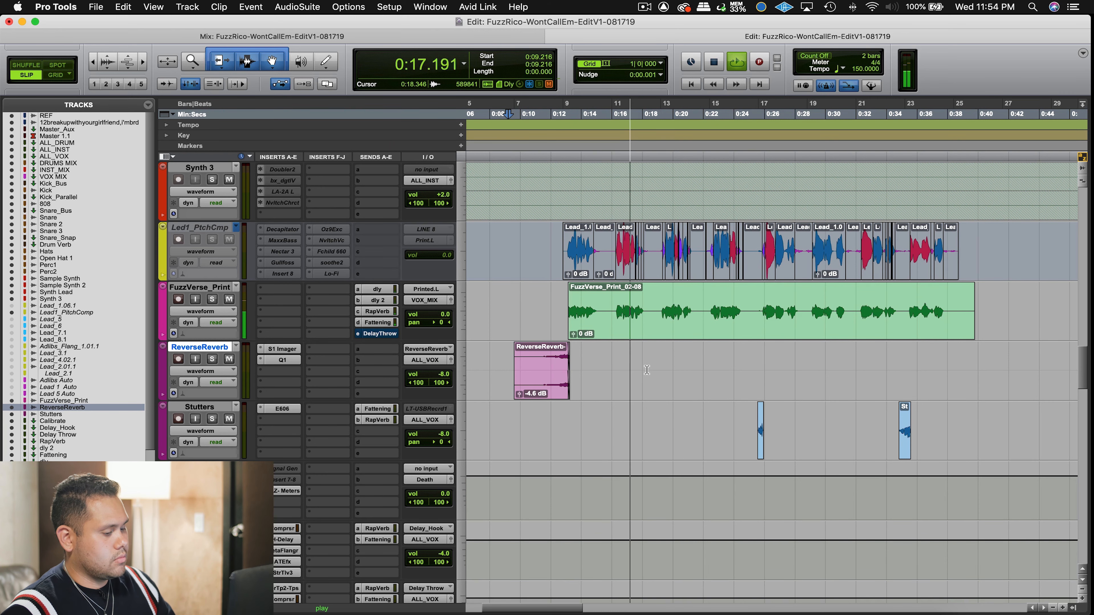
pyautogui.press('space')
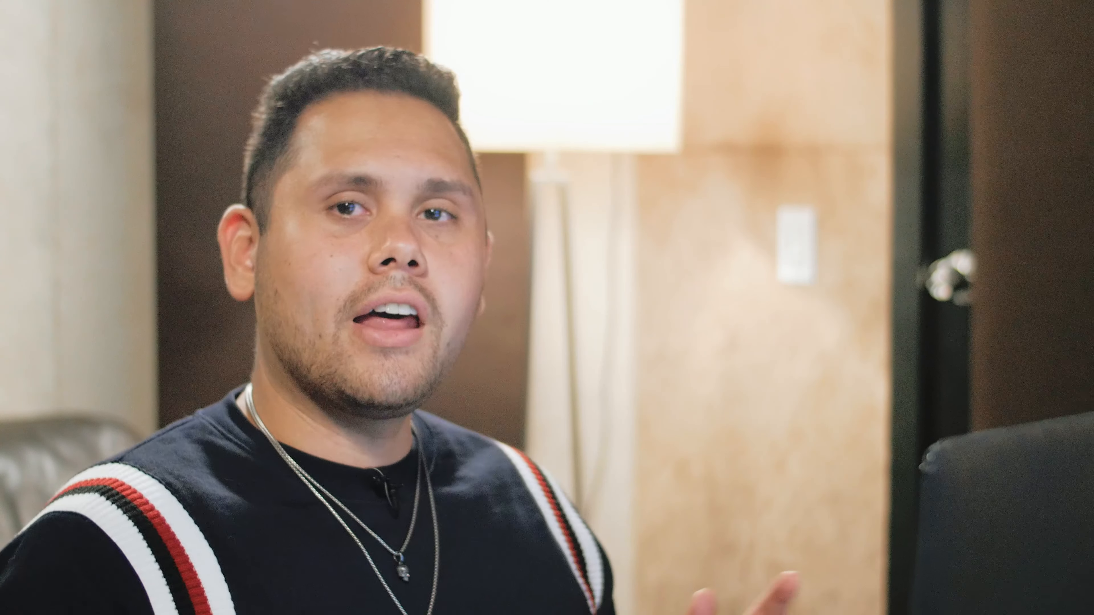